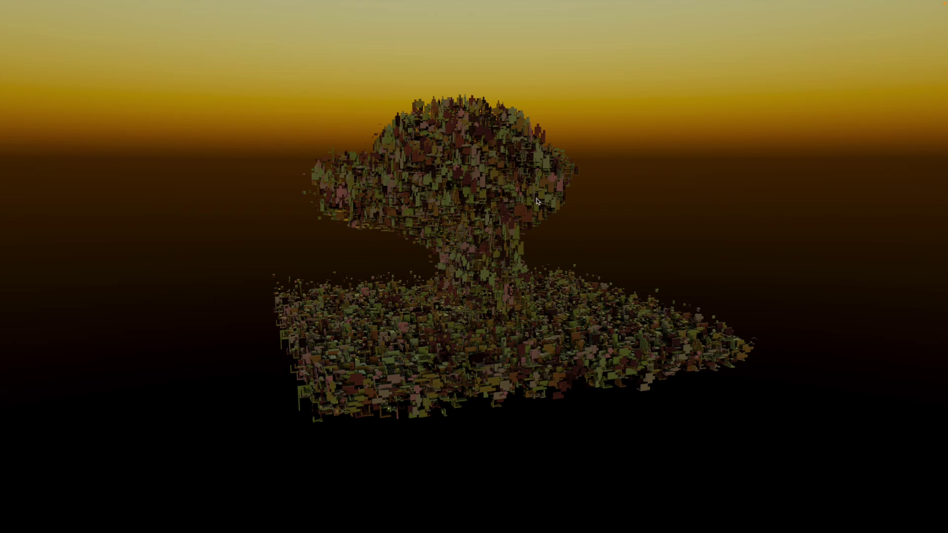
Switch to the browser and look through the Kowloon Walled City image results for visual reference
{"action": "key", "text": "ctrl+Right"}
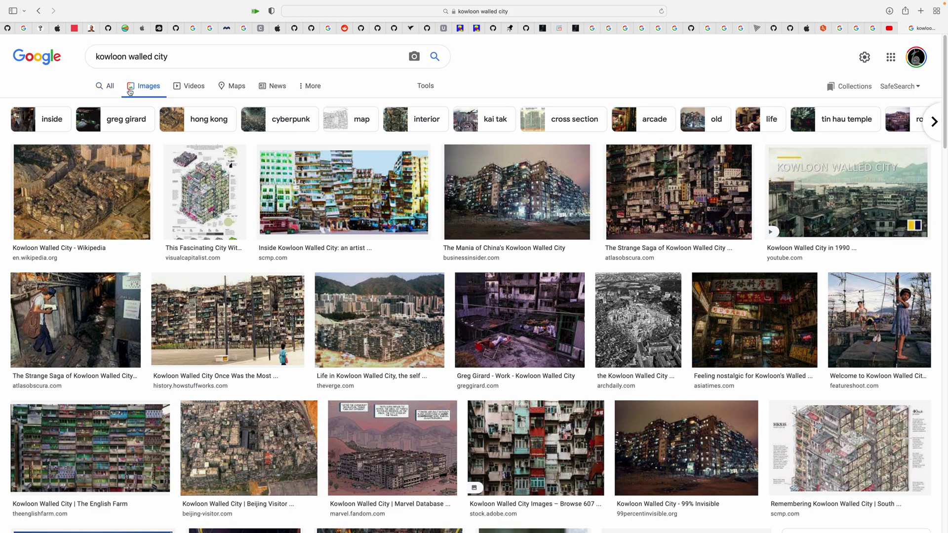
{"action": "scroll", "coordinate": [298, 252], "scroll_direction": "down", "scroll_amount": 6}
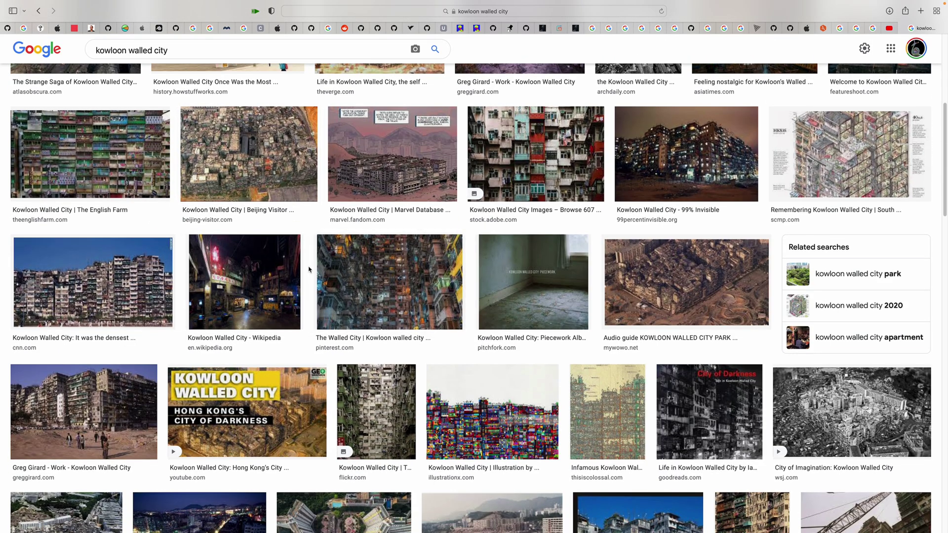
{"action": "scroll", "coordinate": [445, 345], "scroll_direction": "down", "scroll_amount": 3}
{"action": "scroll", "coordinate": [445, 345], "scroll_direction": "down", "scroll_amount": 3}
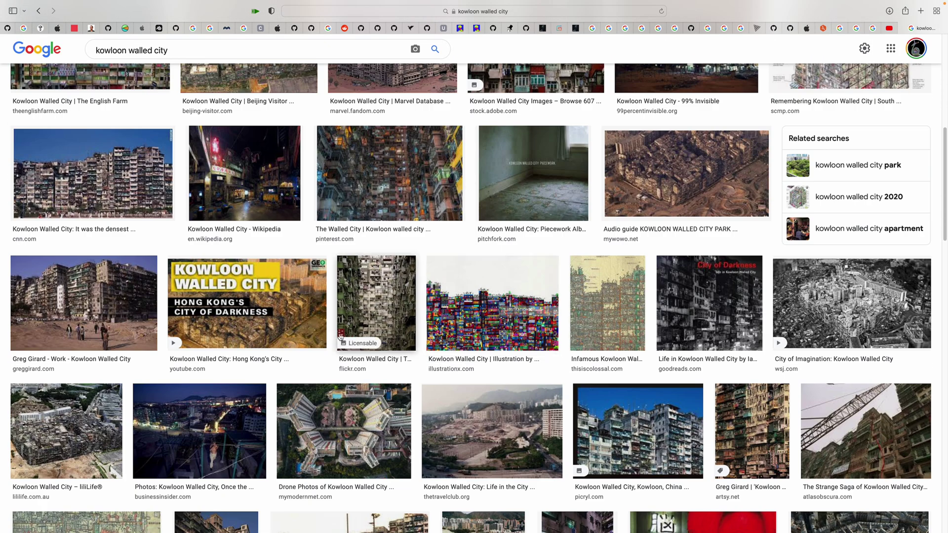
{"action": "scroll", "coordinate": [315, 331], "scroll_direction": "up", "scroll_amount": 3}
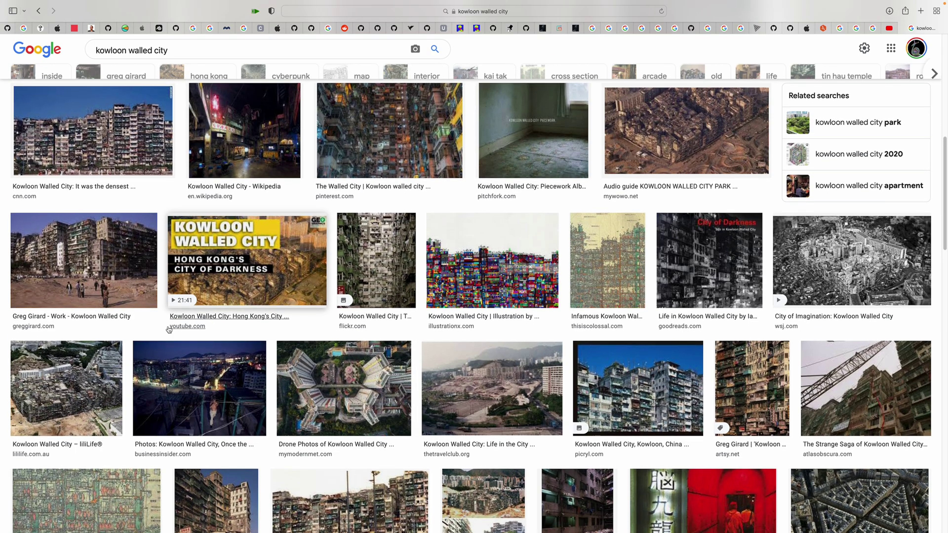
{"action": "scroll", "coordinate": [371, 309], "scroll_direction": "up", "scroll_amount": 3}
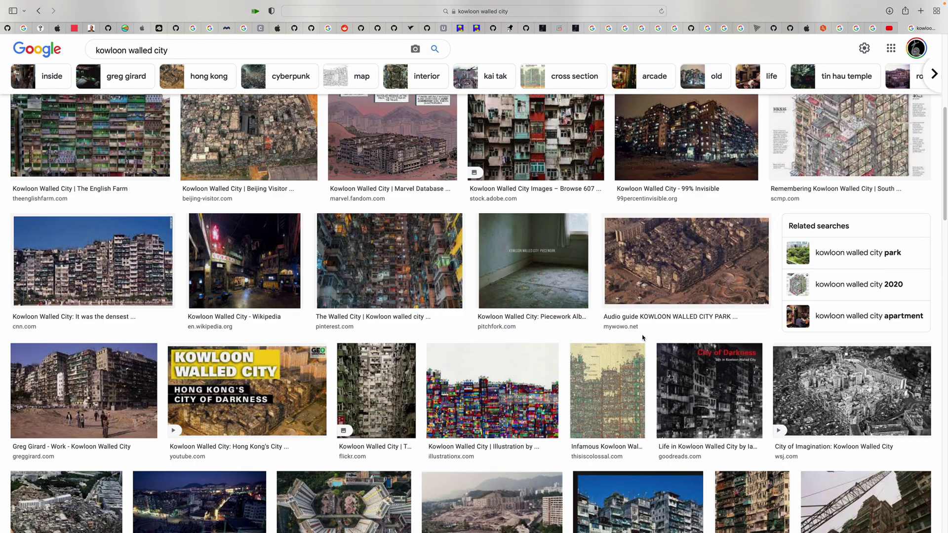
{"action": "scroll", "coordinate": [603, 322], "scroll_direction": "up", "scroll_amount": 3}
{"action": "scroll", "coordinate": [602, 322], "scroll_direction": "up", "scroll_amount": 5}
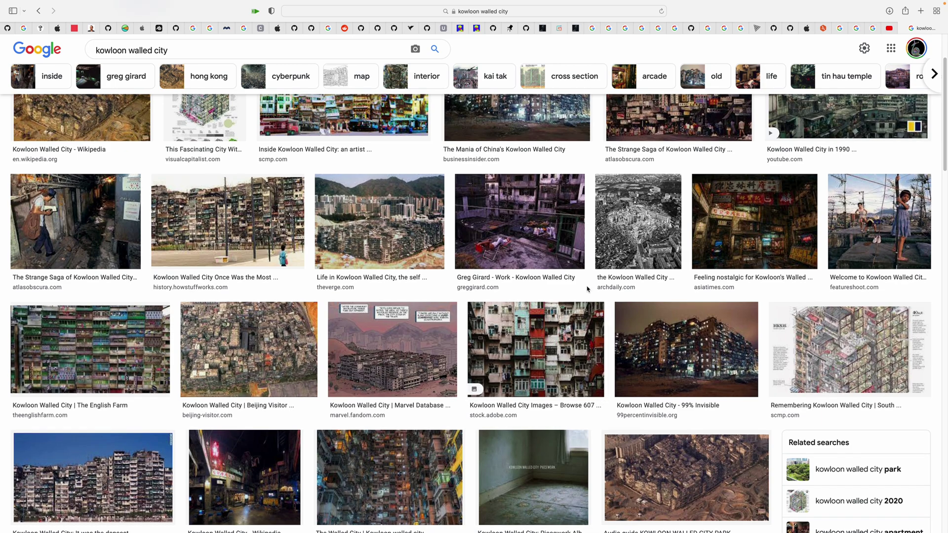
{"action": "scroll", "coordinate": [395, 208], "scroll_direction": "up", "scroll_amount": 1}
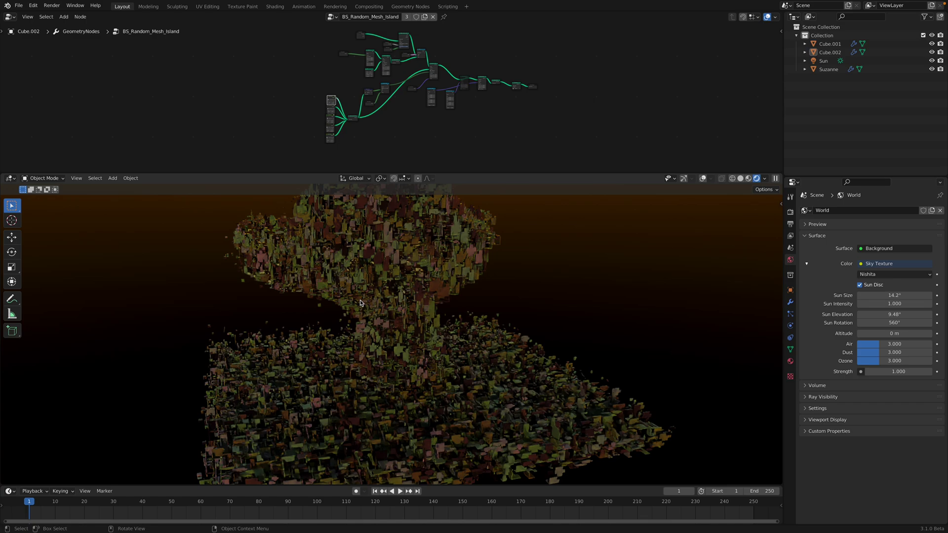
Switch the 3D viewport to solid shading and enlarge the node editor area above it
{"action": "middle_click_drag", "start_coordinate": [369, 302], "coordinate": [348, 295]}
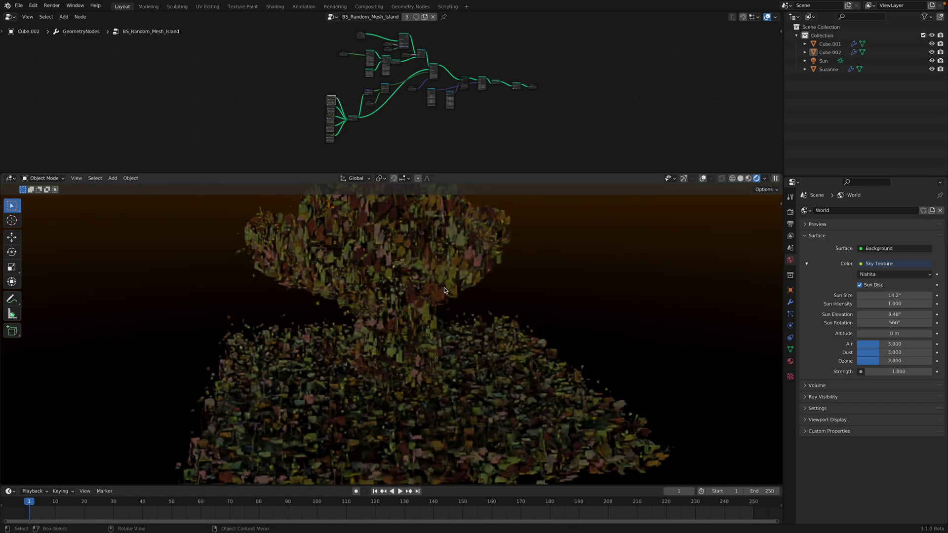
{"action": "left_click", "coordinate": [741, 180]}
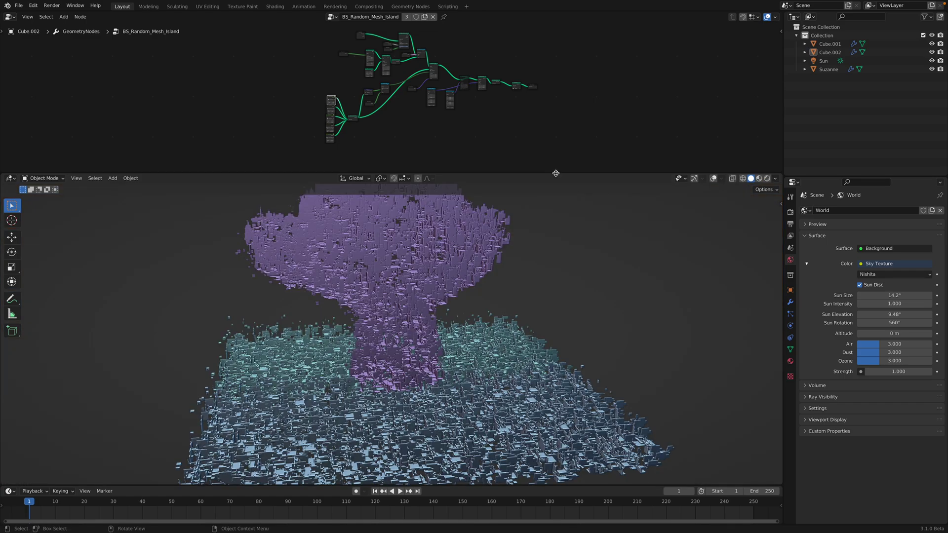
{"action": "left_click_drag", "start_coordinate": [556, 173], "coordinate": [554, 198]}
{"action": "middle_click_drag", "start_coordinate": [434, 295], "coordinate": [452, 302]}
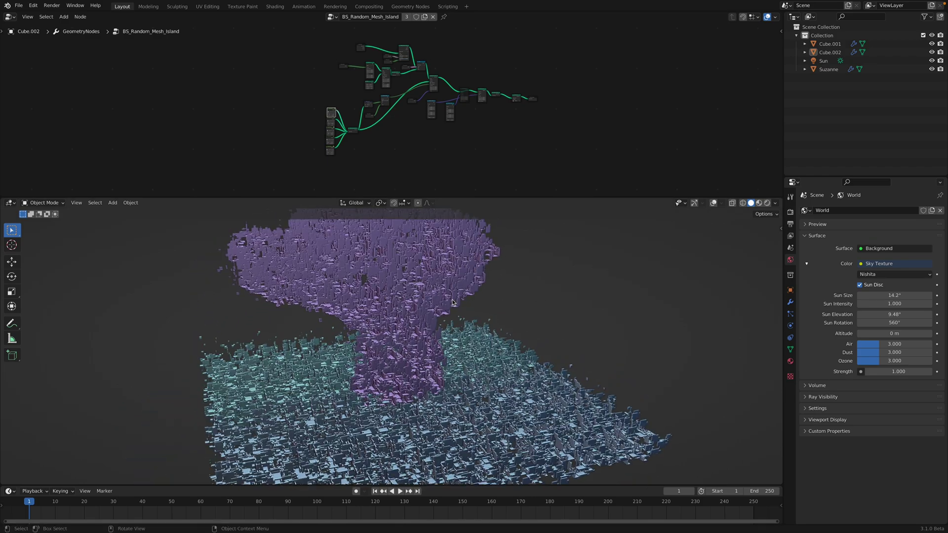
{"action": "scroll", "coordinate": [383, 165], "scroll_direction": "up", "scroll_amount": 8}
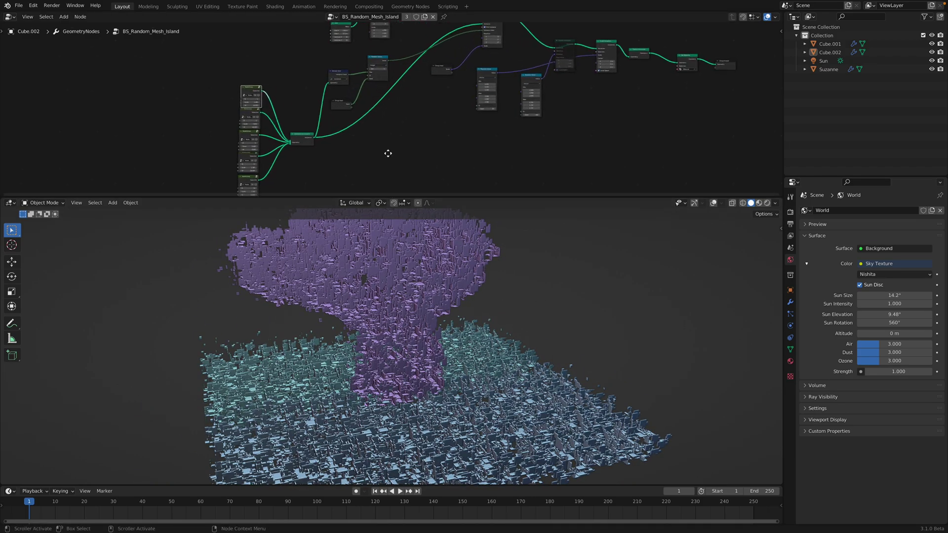
{"action": "scroll", "coordinate": [390, 152], "scroll_direction": "up", "scroll_amount": 1}
{"action": "left_click_drag", "start_coordinate": [421, 198], "coordinate": [426, 255]}
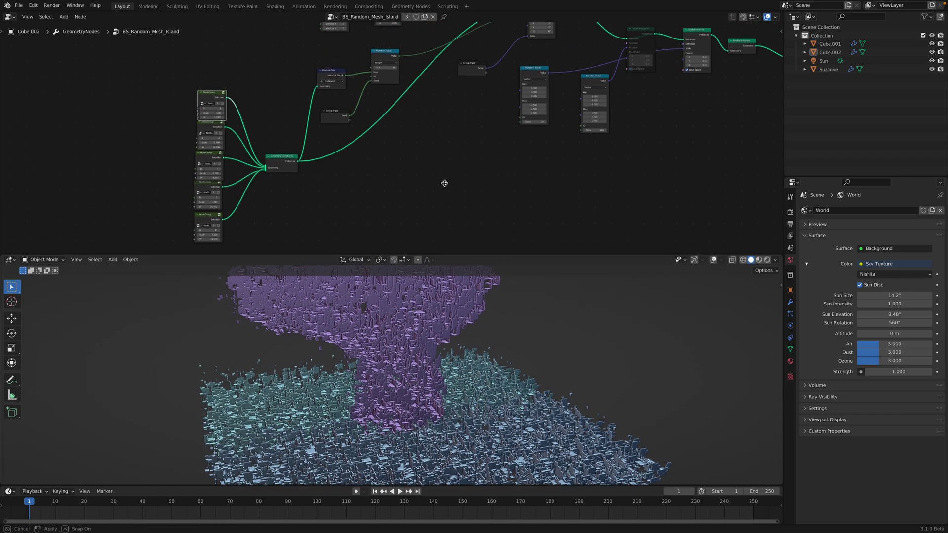
Locate the five node groups feeding Geometry to Instance and open the uppermost NodeGroup
{"action": "scroll", "coordinate": [460, 200], "scroll_direction": "down", "scroll_amount": 8}
{"action": "middle_click_drag", "start_coordinate": [464, 199], "coordinate": [445, 169]}
{"action": "scroll", "coordinate": [316, 129], "scroll_direction": "up", "scroll_amount": 5}
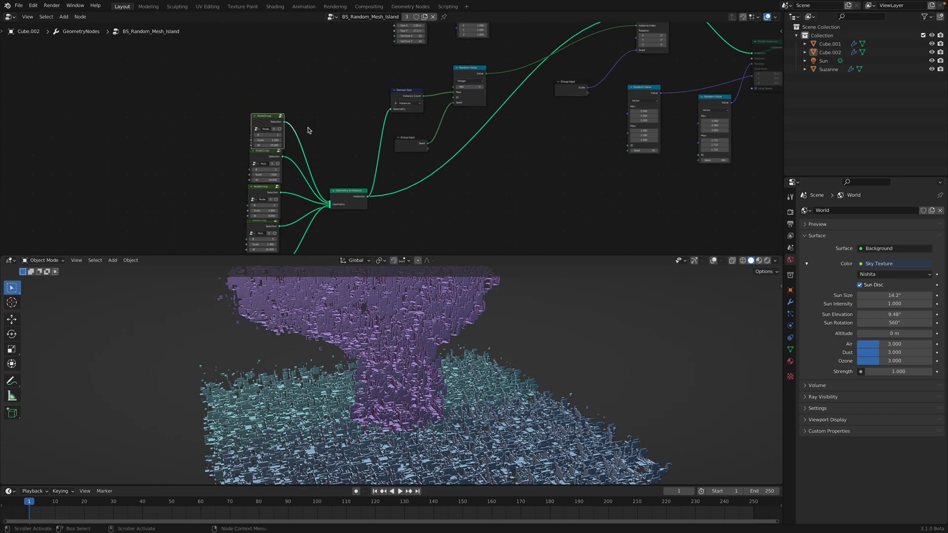
{"action": "scroll", "coordinate": [299, 102], "scroll_direction": "up", "scroll_amount": 2}
{"action": "middle_click_drag", "start_coordinate": [305, 123], "coordinate": [318, 103]}
{"action": "left_click_drag", "start_coordinate": [249, 83], "coordinate": [243, 77]}
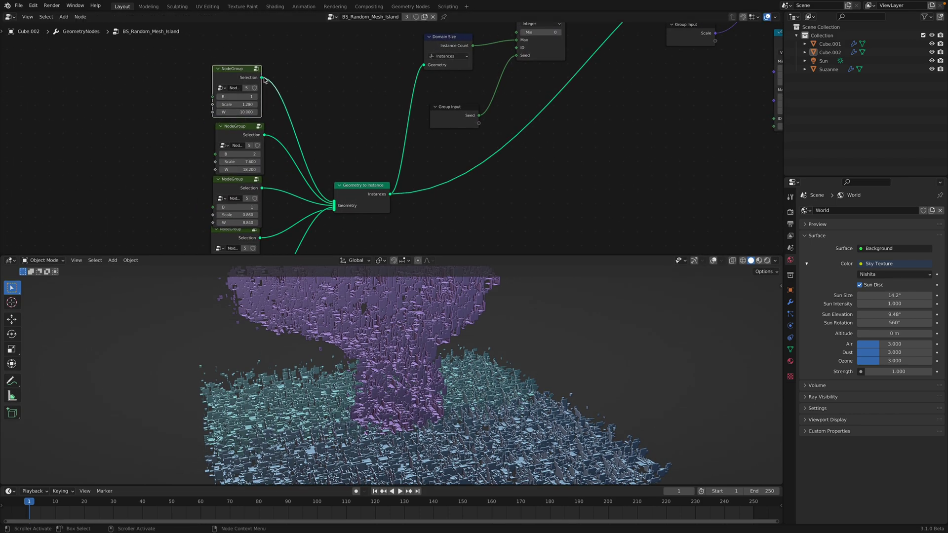
{"action": "middle_click_drag", "start_coordinate": [292, 95], "coordinate": [350, 105]}
{"action": "scroll", "coordinate": [350, 104], "scroll_direction": "up", "scroll_amount": 2}
{"action": "scroll", "coordinate": [350, 104], "scroll_direction": "up", "scroll_amount": 1}
{"action": "key", "text": "Tab"}
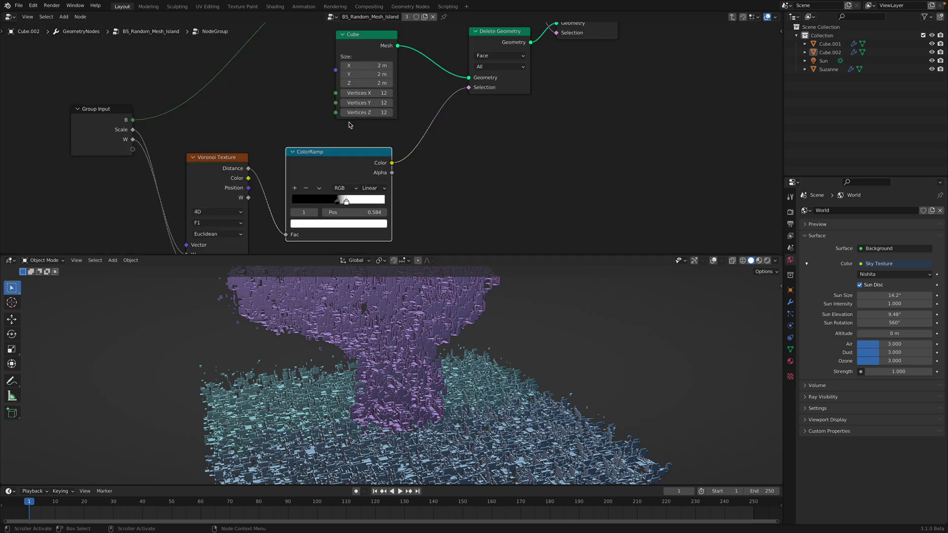
Examine the Mesh Island, Equal, Not and Delete Geometry nodes inside the group and return to the parent tree
{"action": "middle_click_drag", "start_coordinate": [374, 195], "coordinate": [455, 202]}
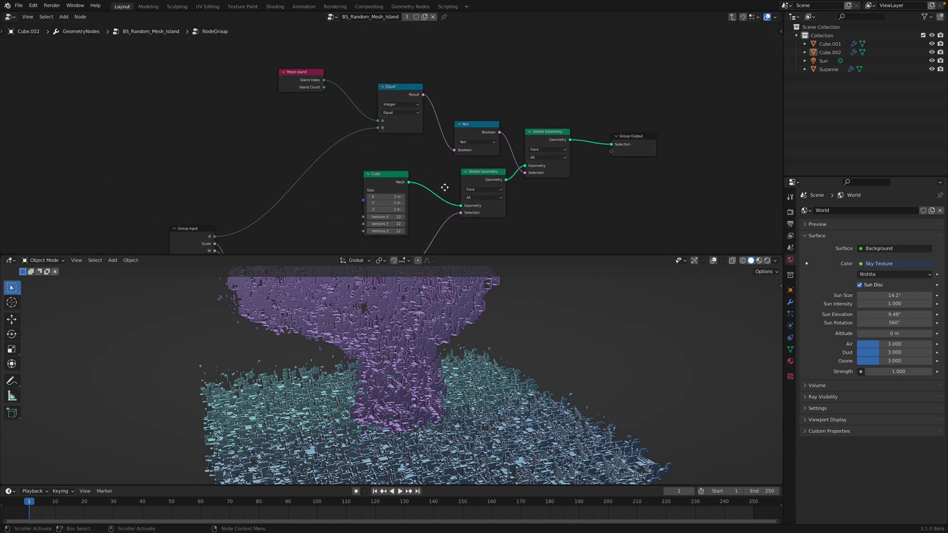
{"action": "scroll", "coordinate": [349, 83], "scroll_direction": "up", "scroll_amount": 3}
{"action": "left_click_drag", "start_coordinate": [349, 82], "coordinate": [351, 92]}
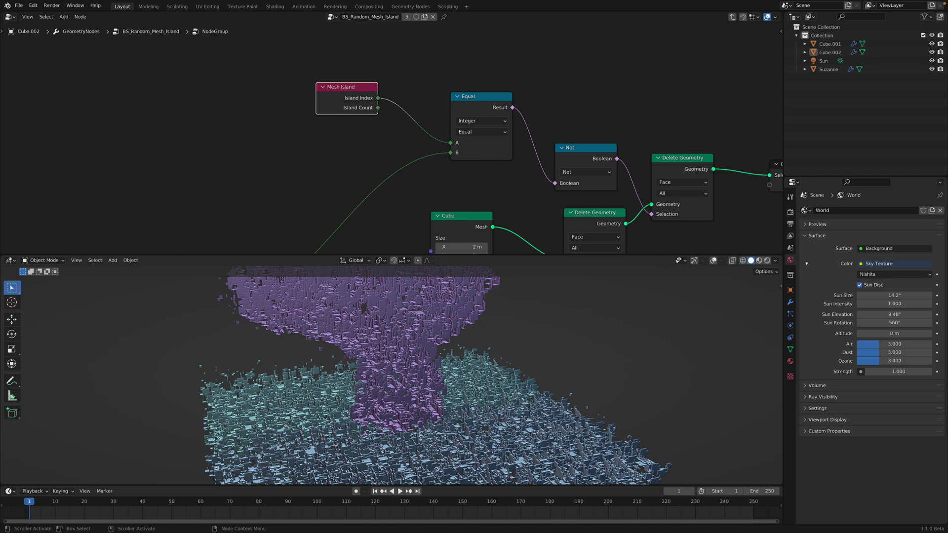
{"action": "left_click_drag", "start_coordinate": [330, 94], "coordinate": [330, 95]}
{"action": "scroll", "coordinate": [349, 97], "scroll_direction": "down", "scroll_amount": 4}
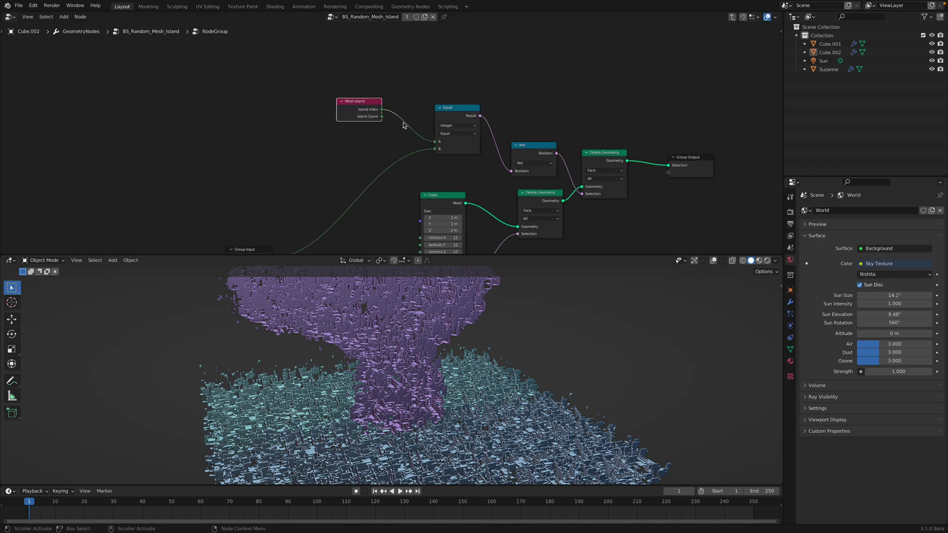
{"action": "key", "text": "Tab"}
{"action": "scroll", "coordinate": [364, 162], "scroll_direction": "up", "scroll_amount": 2}
{"action": "scroll", "coordinate": [364, 161], "scroll_direction": "down", "scroll_amount": 4}
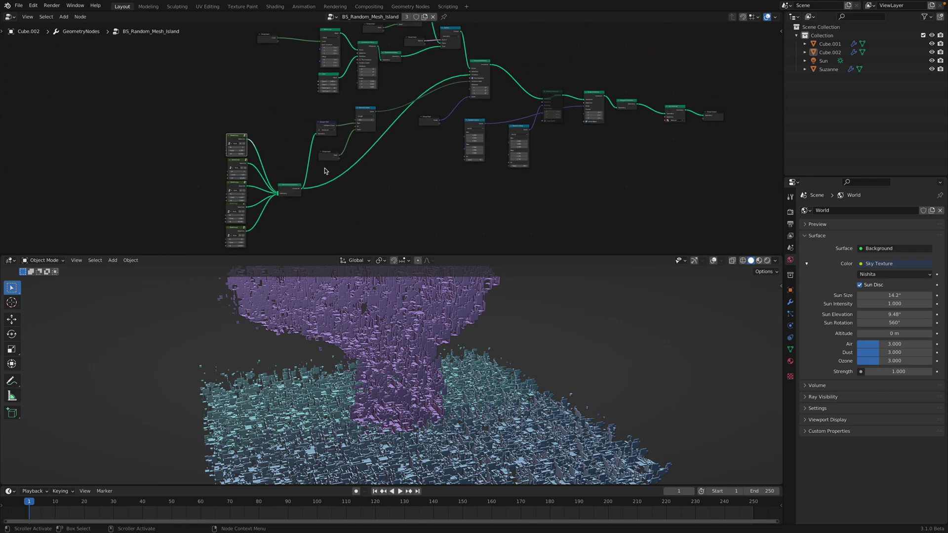
View the mesh structure from another angle and reopen the uppermost NodeGroup
{"action": "middle_click_drag", "start_coordinate": [420, 288], "coordinate": [389, 400]}
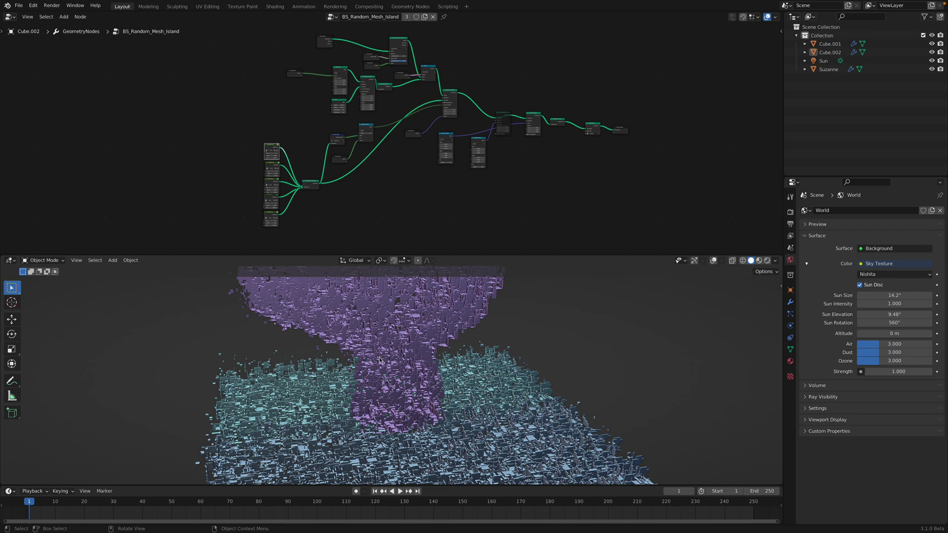
{"action": "middle_click_drag", "start_coordinate": [379, 359], "coordinate": [391, 360]}
{"action": "scroll", "coordinate": [320, 188], "scroll_direction": "up", "scroll_amount": 2}
{"action": "key", "text": "Tab"}
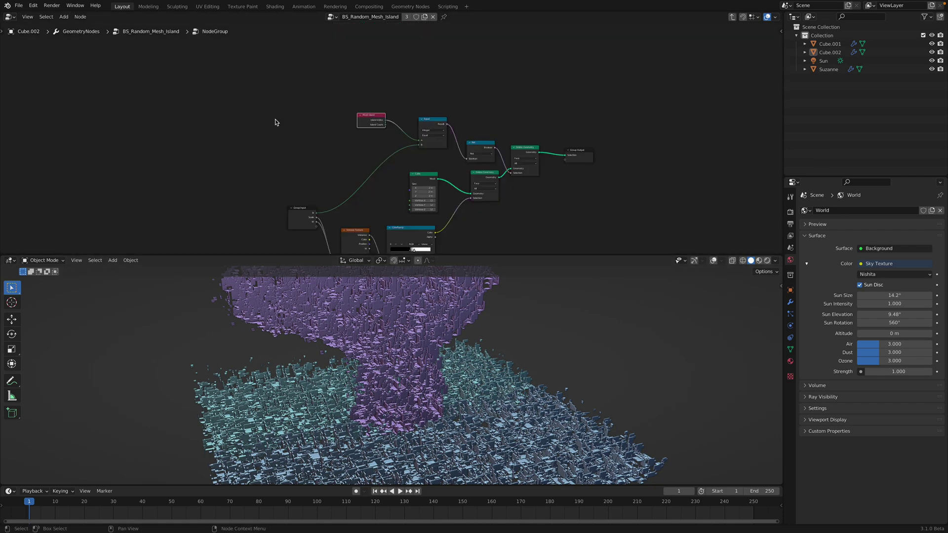
{"action": "scroll", "coordinate": [345, 118], "scroll_direction": "down", "scroll_amount": 6, "text": "shift"}
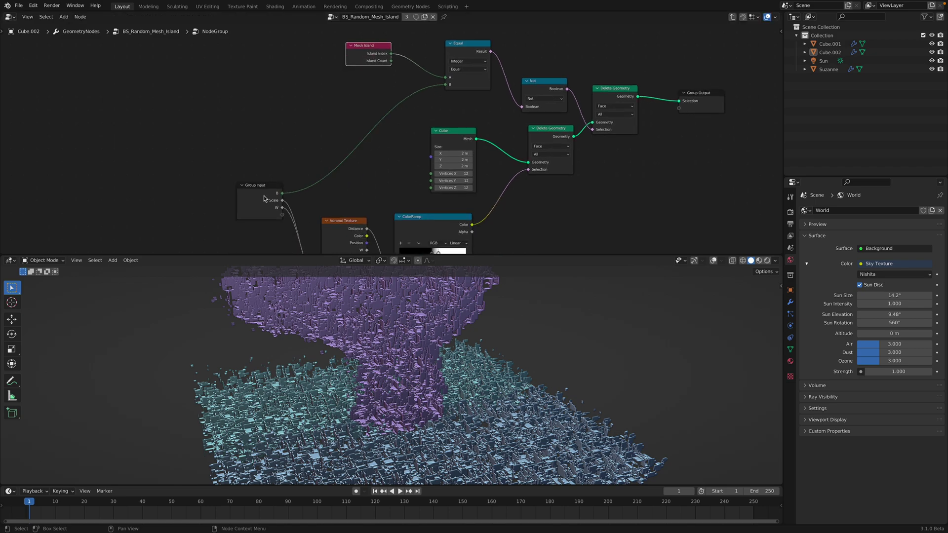
Examine the Cube node's vertex settings and the Delete Geometry node it feeds
{"action": "middle_click_drag", "start_coordinate": [420, 87], "coordinate": [360, 139]}
{"action": "left_click_drag", "start_coordinate": [385, 113], "coordinate": [392, 106]}
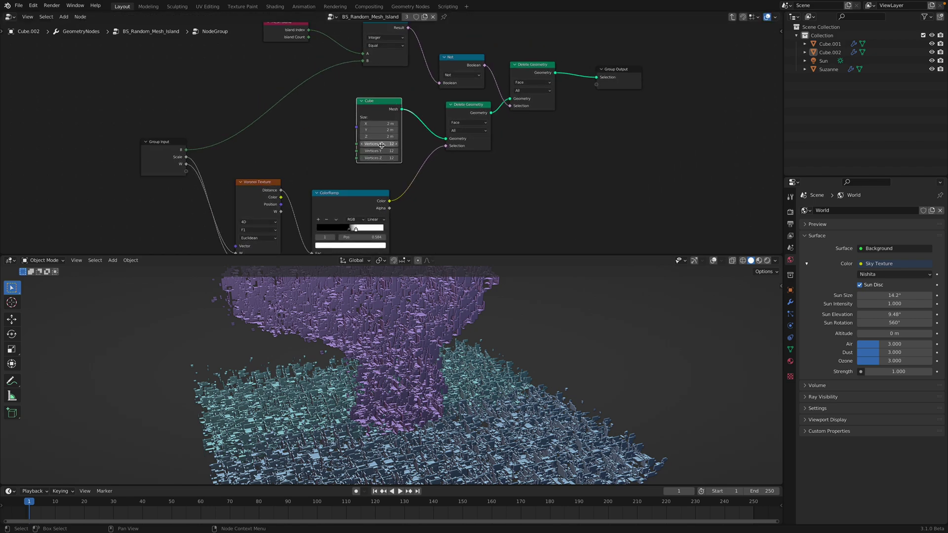
{"action": "scroll", "coordinate": [383, 144], "scroll_direction": "down", "scroll_amount": 1, "text": "shift"}
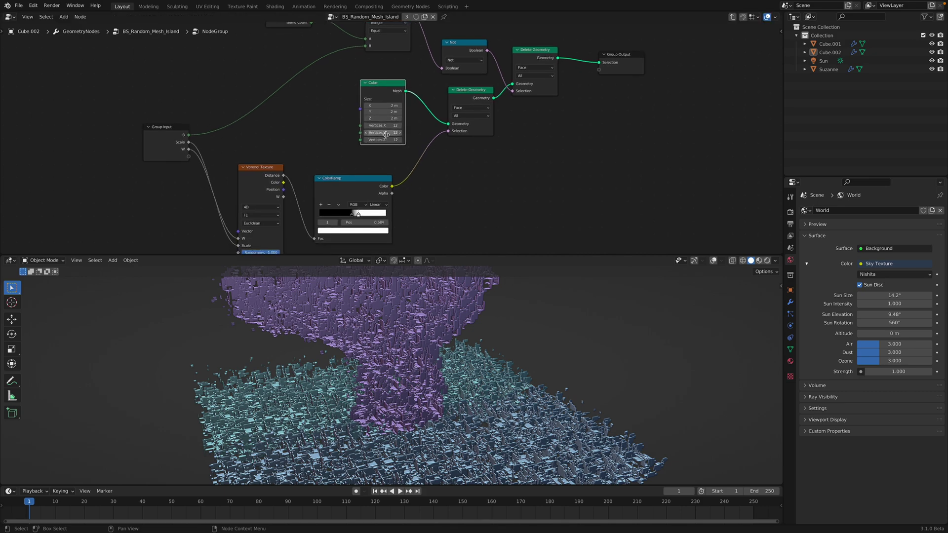
{"action": "scroll", "coordinate": [384, 141], "scroll_direction": "up", "scroll_amount": 1}
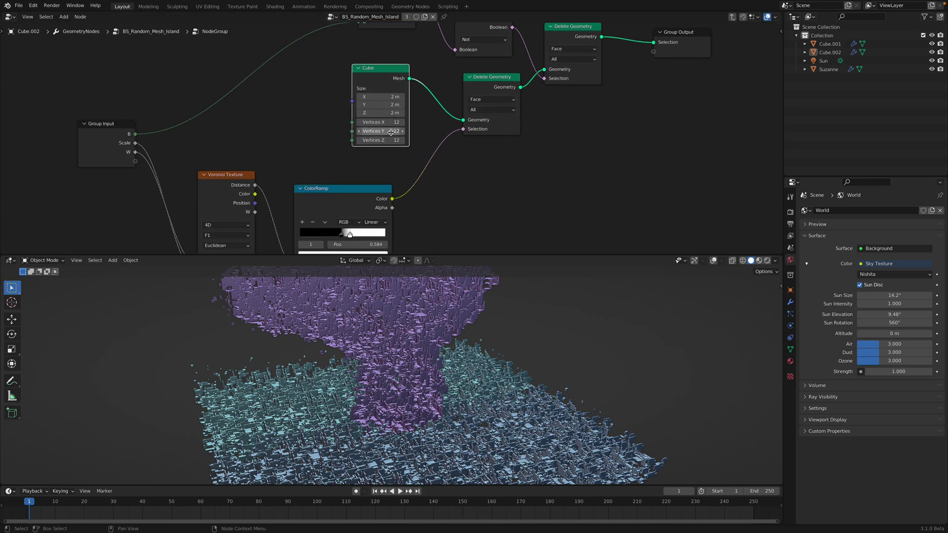
{"action": "left_click_drag", "start_coordinate": [385, 84], "coordinate": [384, 92]}
{"action": "left_click_drag", "start_coordinate": [482, 89], "coordinate": [475, 97]}
{"action": "scroll", "coordinate": [469, 107], "scroll_direction": "down", "scroll_amount": 1}
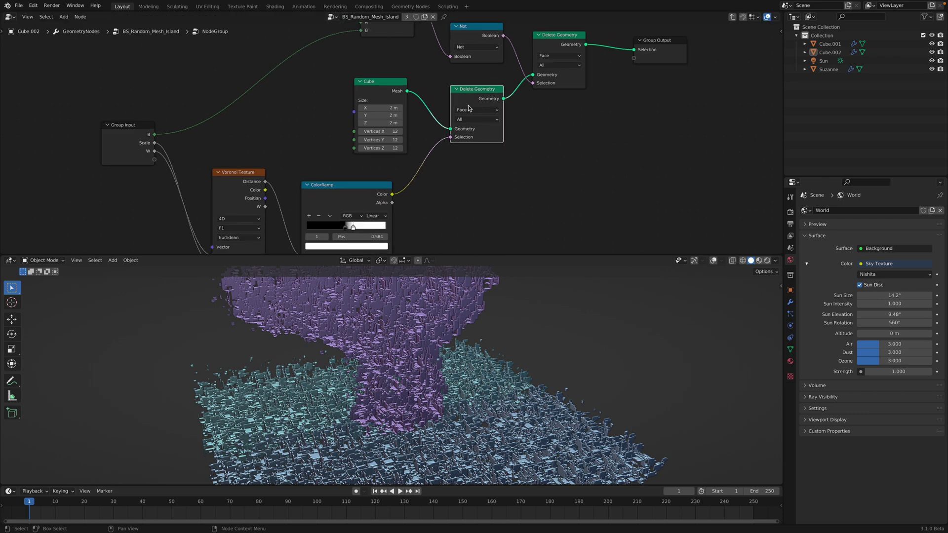
{"action": "scroll", "coordinate": [423, 141], "scroll_direction": "down", "scroll_amount": 1}
{"action": "left_click_drag", "start_coordinate": [373, 178], "coordinate": [379, 169]}
{"action": "middle_click_drag", "start_coordinate": [387, 150], "coordinate": [390, 135]}
{"action": "left_click_drag", "start_coordinate": [464, 82], "coordinate": [455, 89]}
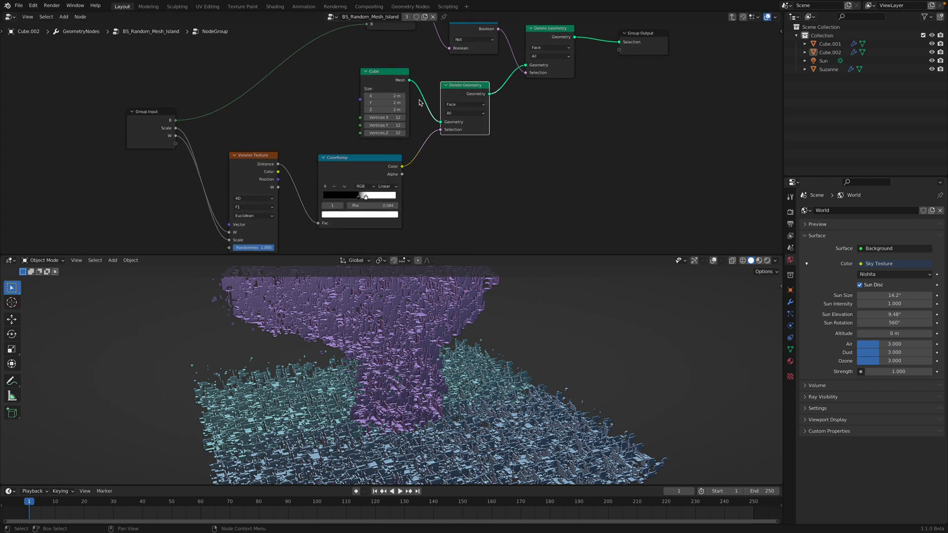
Nudge the Voronoi Texture and ColorRamp nodes and set the ColorRamp's white stop position to 0.577
{"action": "left_click_drag", "start_coordinate": [371, 175], "coordinate": [379, 169]}
{"action": "left_click_drag", "start_coordinate": [257, 159], "coordinate": [268, 152]}
{"action": "left_click_drag", "start_coordinate": [342, 165], "coordinate": [335, 171]}
{"action": "left_click_drag", "start_coordinate": [269, 156], "coordinate": [325, 162]}
{"action": "left_click_drag", "start_coordinate": [359, 198], "coordinate": [372, 202]}
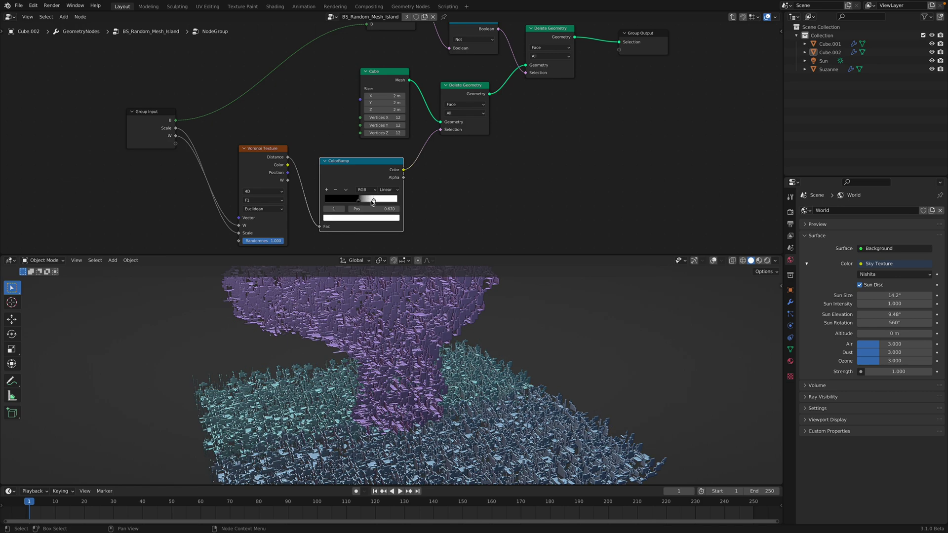
Trace the geometry path from the Cube node through both Delete Geometry nodes to the group output
{"action": "middle_click_drag", "start_coordinate": [454, 146], "coordinate": [422, 183]}
{"action": "left_click_drag", "start_coordinate": [428, 126], "coordinate": [425, 129]}
{"action": "left_click_drag", "start_coordinate": [368, 115], "coordinate": [369, 117]}
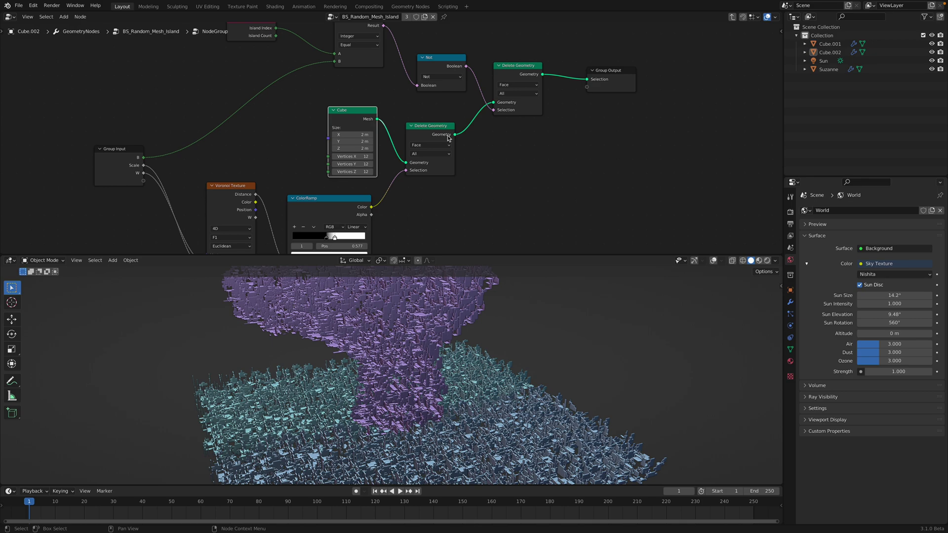
{"action": "middle_click_drag", "start_coordinate": [441, 129], "coordinate": [390, 146]}
{"action": "left_click", "coordinate": [405, 168]}
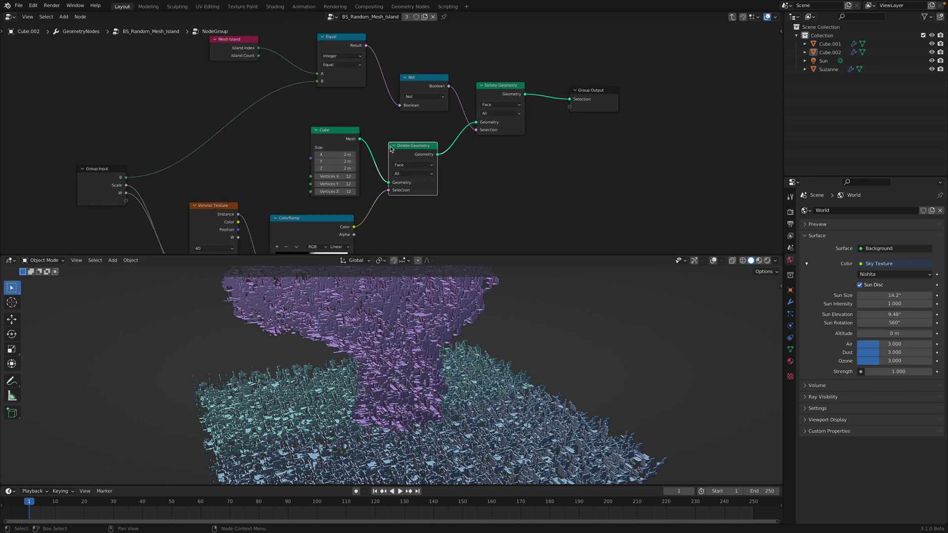
{"action": "middle_click_drag", "start_coordinate": [432, 130], "coordinate": [419, 145]}
{"action": "left_click_drag", "start_coordinate": [470, 107], "coordinate": [470, 102]}
{"action": "middle_click_drag", "start_coordinate": [417, 100], "coordinate": [414, 116]}
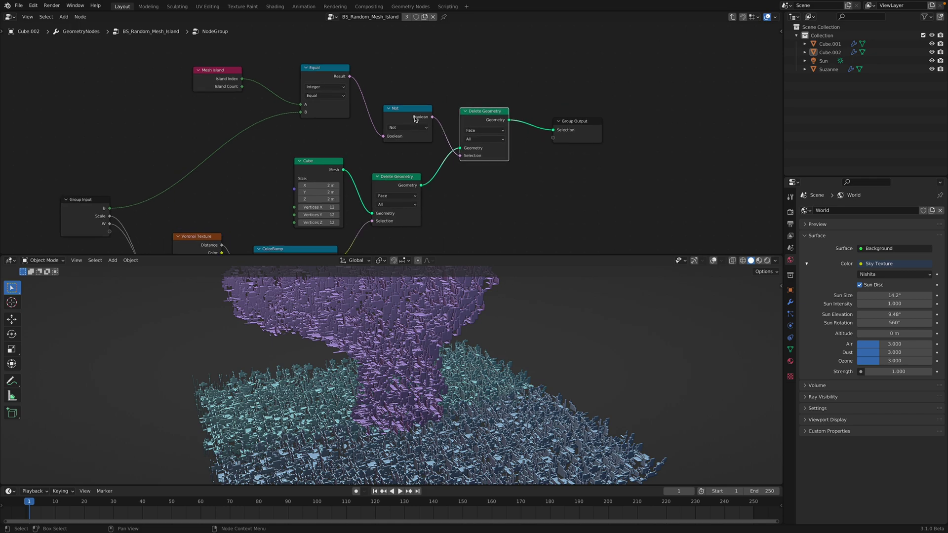
Examine how the Mesh Island index passes through Equal and Not into the last Delete Geometry node's selection
{"action": "left_click_drag", "start_coordinate": [415, 119], "coordinate": [413, 112]}
{"action": "left_click_drag", "start_coordinate": [229, 72], "coordinate": [250, 69]}
{"action": "middle_click_drag", "start_coordinate": [251, 69], "coordinate": [276, 89]}
{"action": "scroll", "coordinate": [277, 94], "scroll_direction": "up", "scroll_amount": 2}
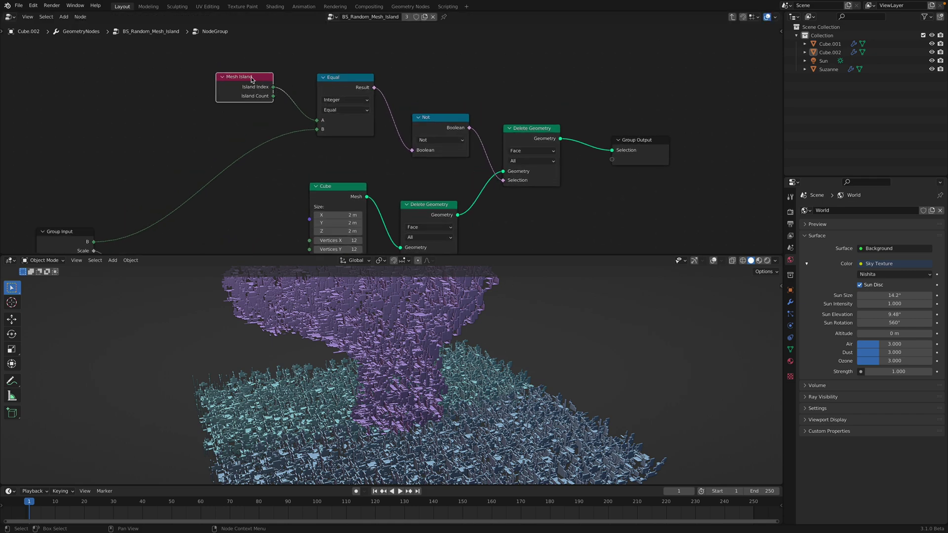
{"action": "left_click_drag", "start_coordinate": [251, 77], "coordinate": [251, 85]}
{"action": "scroll", "coordinate": [261, 77], "scroll_direction": "up", "scroll_amount": 2}
{"action": "middle_click_drag", "start_coordinate": [271, 65], "coordinate": [276, 23]}
{"action": "scroll", "coordinate": [372, 168], "scroll_direction": "down", "scroll_amount": 2}
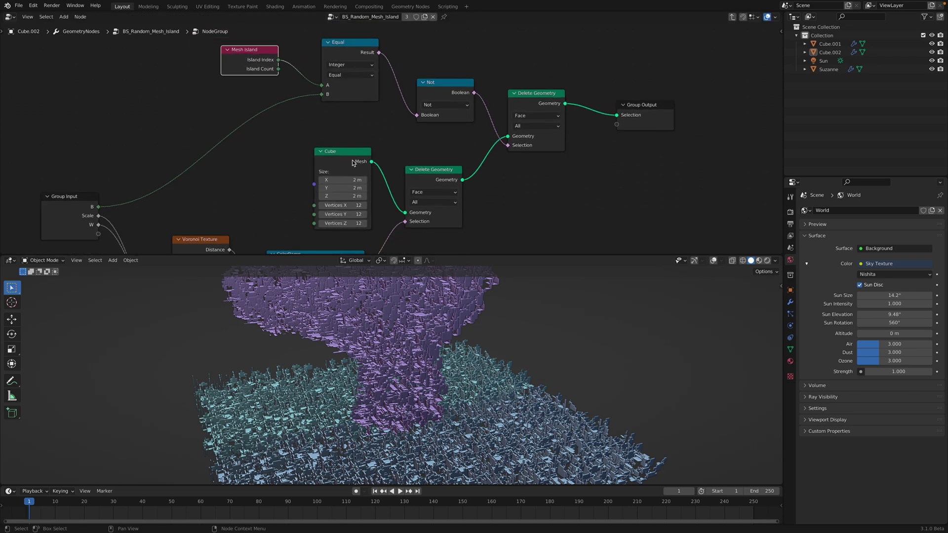
Review the Cube node, the first Delete Geometry node and the ColorRamp that drives its selection
{"action": "left_click_drag", "start_coordinate": [351, 161], "coordinate": [347, 157]}
{"action": "middle_click_drag", "start_coordinate": [389, 170], "coordinate": [380, 132]}
{"action": "left_click_drag", "start_coordinate": [420, 139], "coordinate": [420, 152]}
{"action": "middle_click_drag", "start_coordinate": [420, 154], "coordinate": [402, 140]}
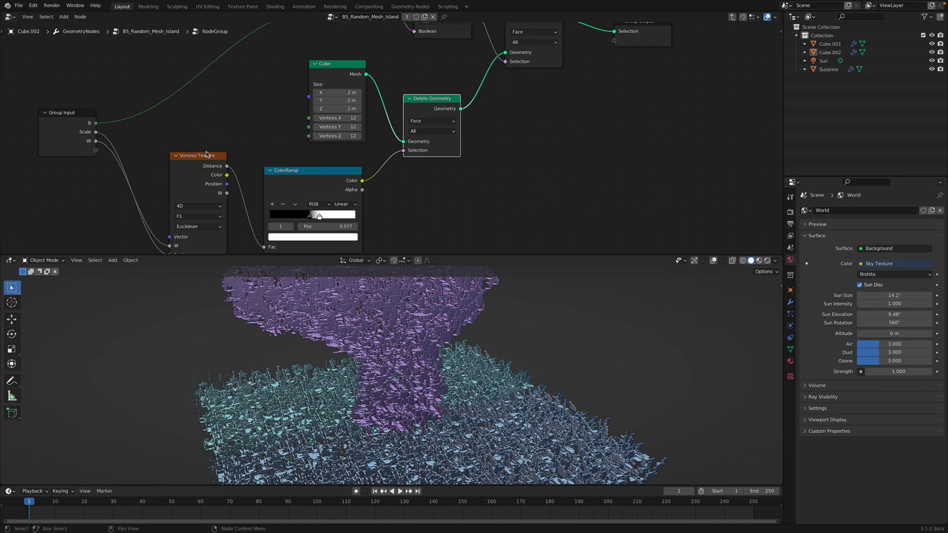
{"action": "left_click_drag", "start_coordinate": [333, 173], "coordinate": [331, 171]}
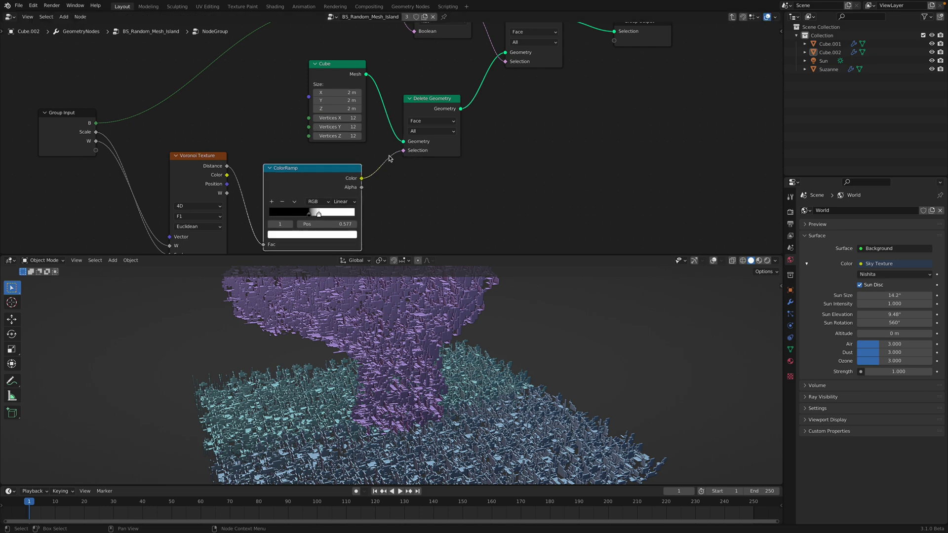
Examine the Equal node that compares the Mesh Island index with the group's B input, and inspect the resulting structure
{"action": "middle_click_drag", "start_coordinate": [436, 158], "coordinate": [414, 211]}
{"action": "left_click_drag", "start_coordinate": [413, 153], "coordinate": [414, 144]}
{"action": "middle_click_drag", "start_coordinate": [409, 111], "coordinate": [409, 158]}
{"action": "left_click_drag", "start_coordinate": [327, 71], "coordinate": [328, 76]}
{"action": "left_click", "coordinate": [226, 67]}
{"action": "middle_click_drag", "start_coordinate": [327, 80], "coordinate": [372, 93]}
{"action": "left_click_drag", "start_coordinate": [372, 92], "coordinate": [343, 99]}
{"action": "middle_click_drag", "start_coordinate": [352, 96], "coordinate": [348, 77]}
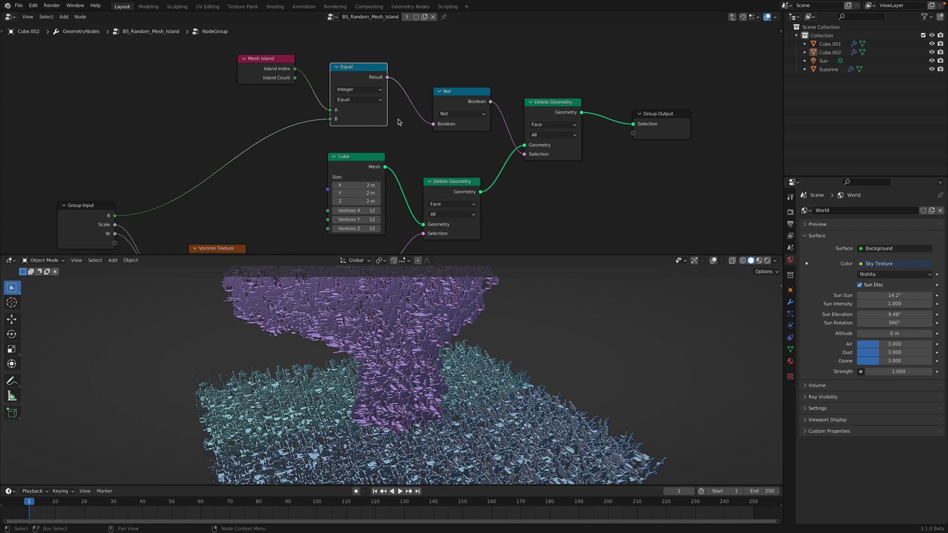
{"action": "middle_click_drag", "start_coordinate": [414, 340], "coordinate": [406, 366]}
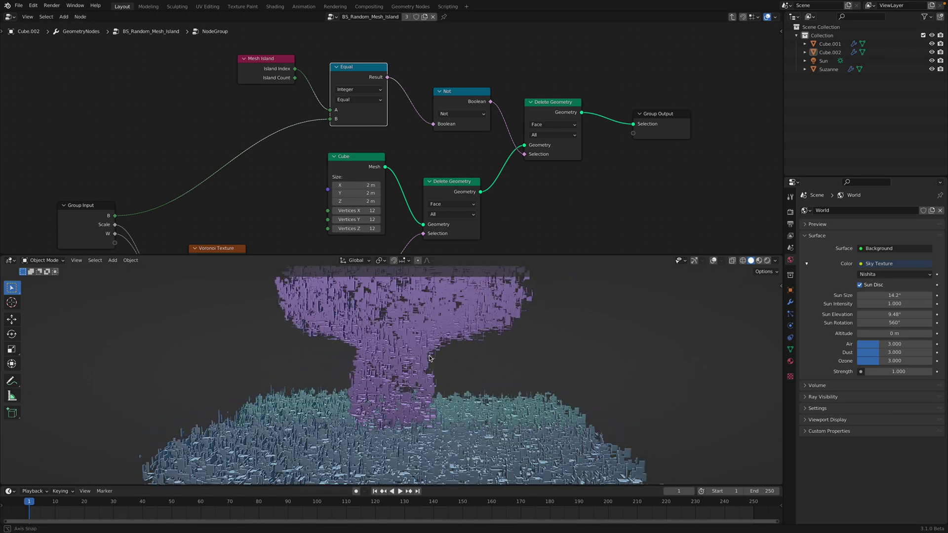
Leave the node group and return to the BS_Random_Mesh_Island tree, at the node groups feeding Geometry to Instance
{"action": "left_click", "coordinate": [456, 103]}
{"action": "scroll", "coordinate": [534, 109], "scroll_direction": "down", "scroll_amount": 1}
{"action": "middle_click_drag", "start_coordinate": [534, 110], "coordinate": [533, 101]}
{"action": "middle_click_drag", "start_coordinate": [439, 163], "coordinate": [343, 128]}
{"action": "key", "text": "Tab"}
{"action": "middle_click_drag", "start_coordinate": [193, 69], "coordinate": [214, 71]}
{"action": "scroll", "coordinate": [216, 75], "scroll_direction": "up", "scroll_amount": 1}
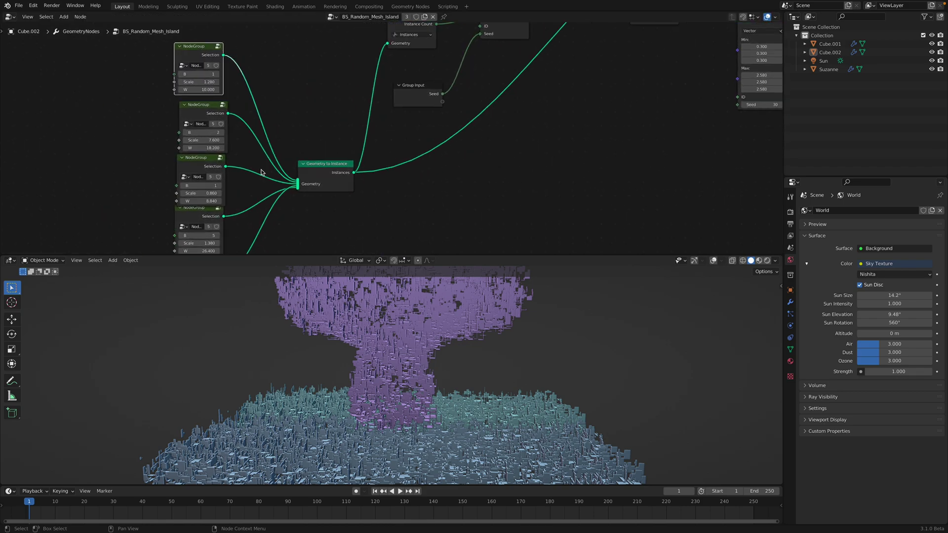
{"action": "middle_click_drag", "start_coordinate": [238, 148], "coordinate": [257, 145]}
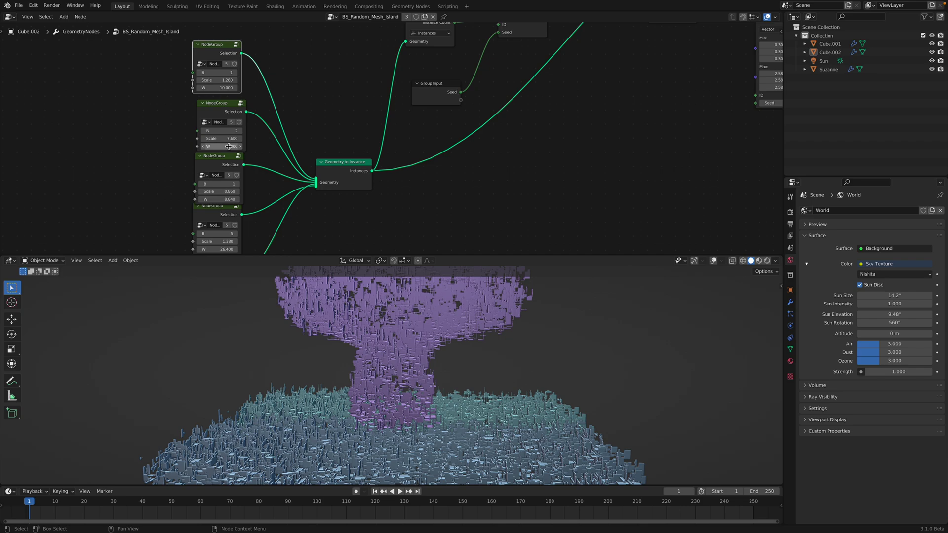
Set the B value to 7 on the second node group and 3 on the third
{"action": "left_click", "coordinate": [241, 130]}
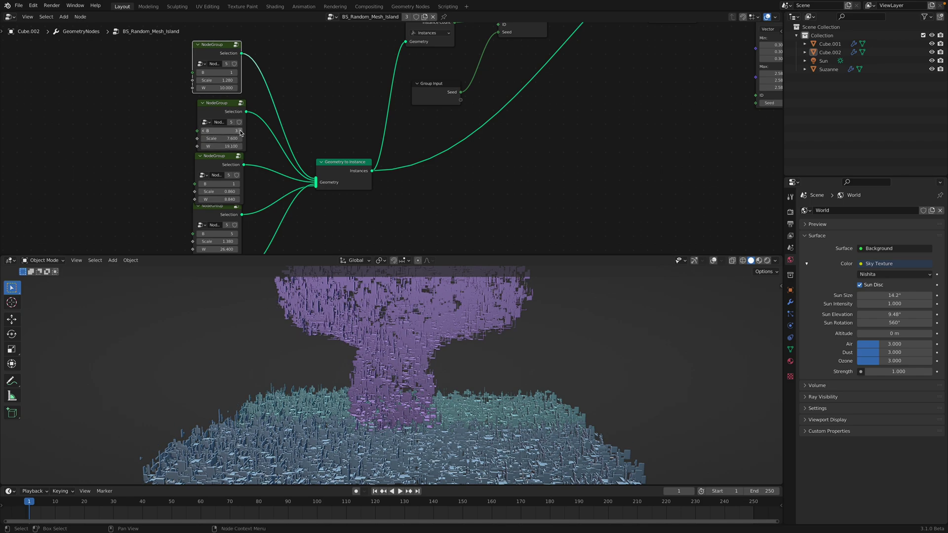
{"action": "left_click", "coordinate": [240, 131]}
{"action": "left_click", "coordinate": [240, 131]}
{"action": "left_click", "coordinate": [240, 131]}
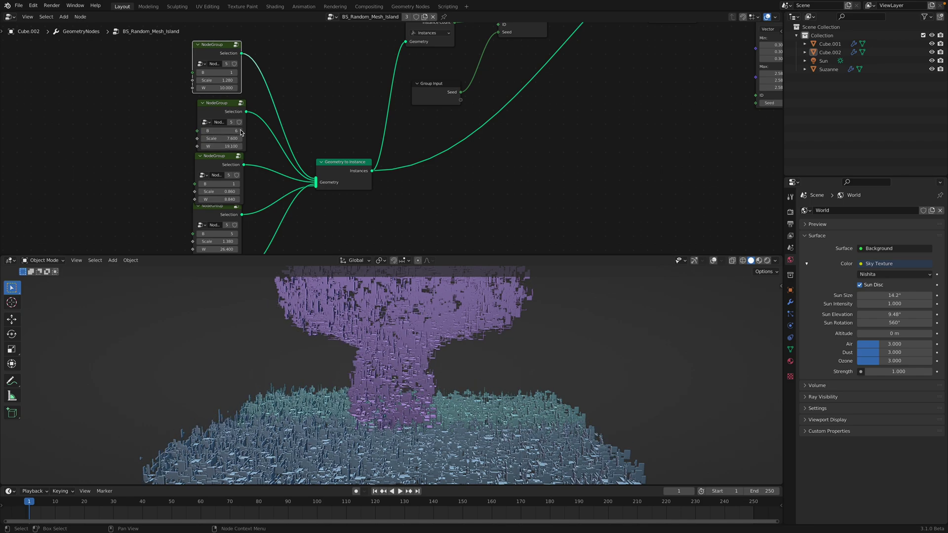
{"action": "left_click", "coordinate": [240, 185]}
{"action": "left_click", "coordinate": [239, 185]}
{"action": "left_click", "coordinate": [239, 185]}
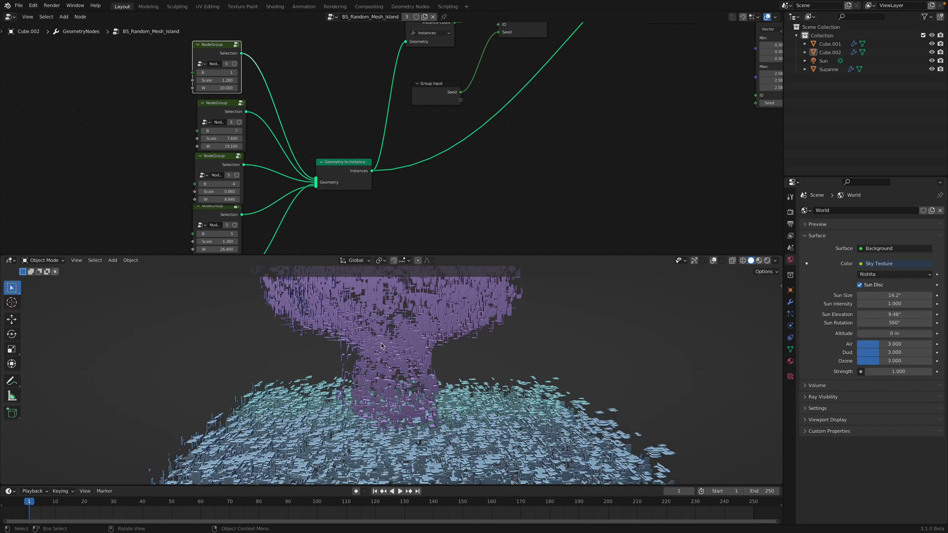
{"action": "left_click", "coordinate": [201, 185]}
Trace the node groups from Geometry to Instance through Domain Size and Random Value to Instance on Points
{"action": "middle_click_drag", "start_coordinate": [257, 306], "coordinate": [259, 160]}
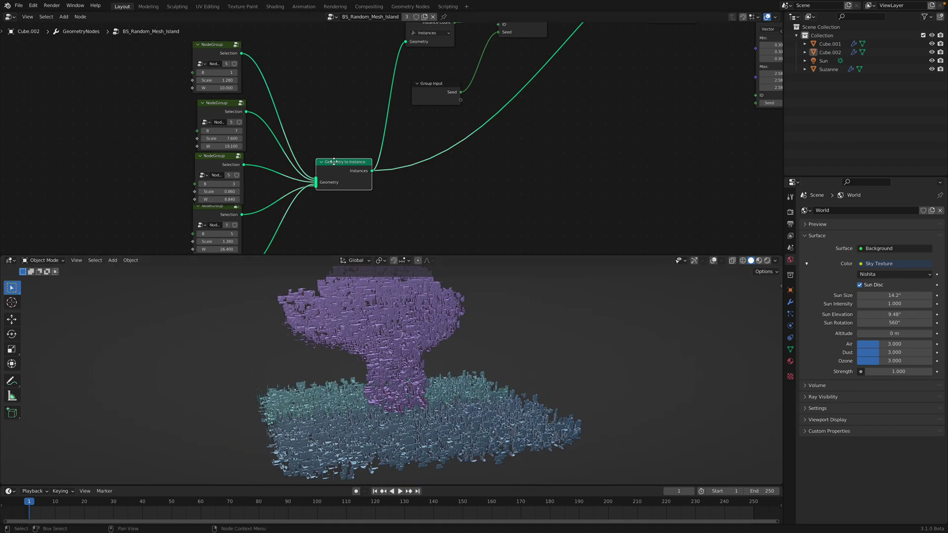
{"action": "scroll", "coordinate": [255, 123], "scroll_direction": "down", "scroll_amount": 2}
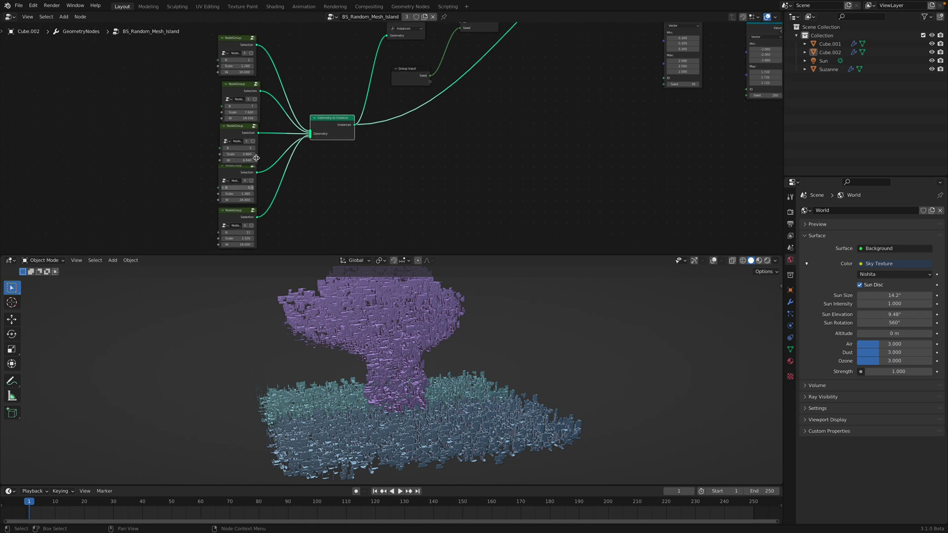
{"action": "left_click_drag", "start_coordinate": [327, 127], "coordinate": [324, 127]}
{"action": "middle_click_drag", "start_coordinate": [326, 125], "coordinate": [296, 189]}
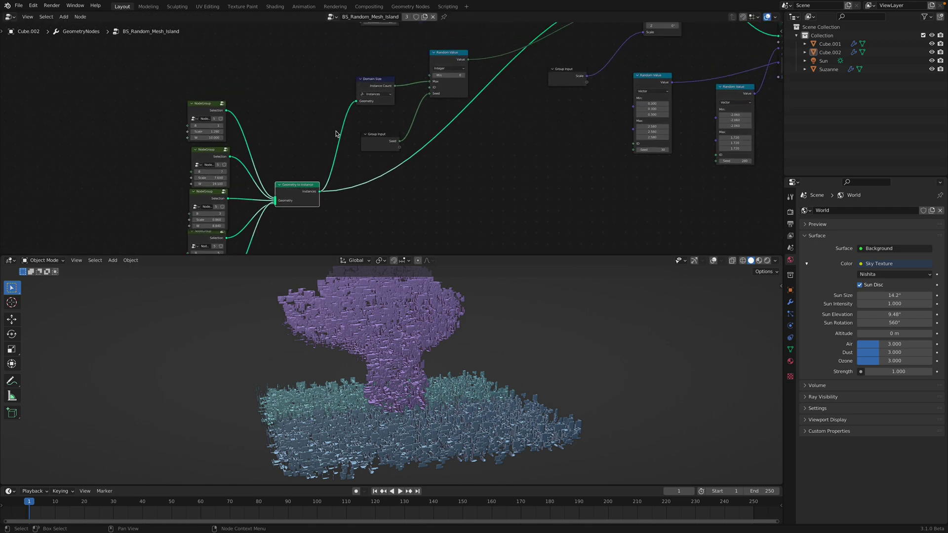
{"action": "left_click_drag", "start_coordinate": [375, 79], "coordinate": [371, 76]}
{"action": "left_click", "coordinate": [381, 136]}
{"action": "left_click_drag", "start_coordinate": [381, 135], "coordinate": [374, 126]}
{"action": "middle_click_drag", "start_coordinate": [390, 120], "coordinate": [300, 168]}
{"action": "middle_click_drag", "start_coordinate": [487, 85], "coordinate": [439, 121]}
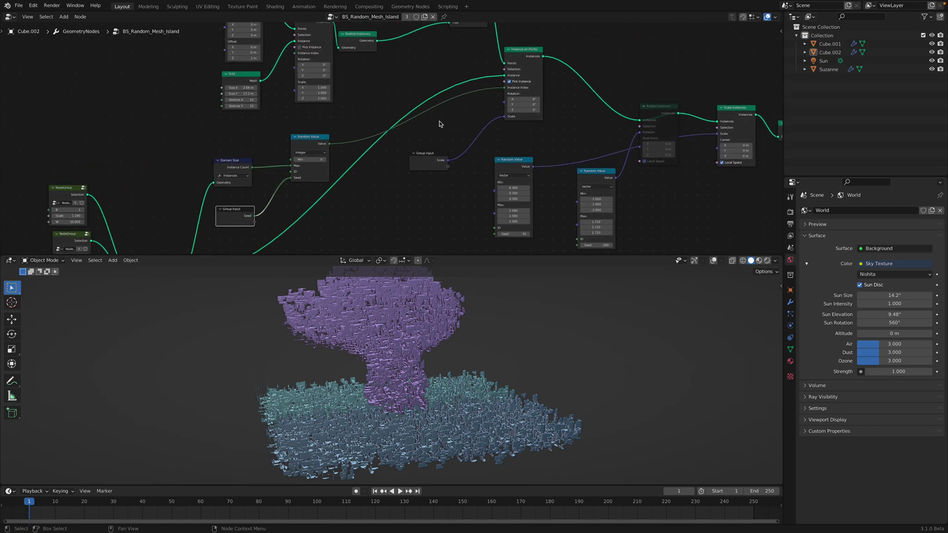
{"action": "middle_click_drag", "start_coordinate": [512, 70], "coordinate": [527, 119]}
Select the Cube.002 structure in the viewport and save the file
{"action": "middle_click_drag", "start_coordinate": [459, 390], "coordinate": [325, 411]}
{"action": "left_click", "coordinate": [464, 397]}
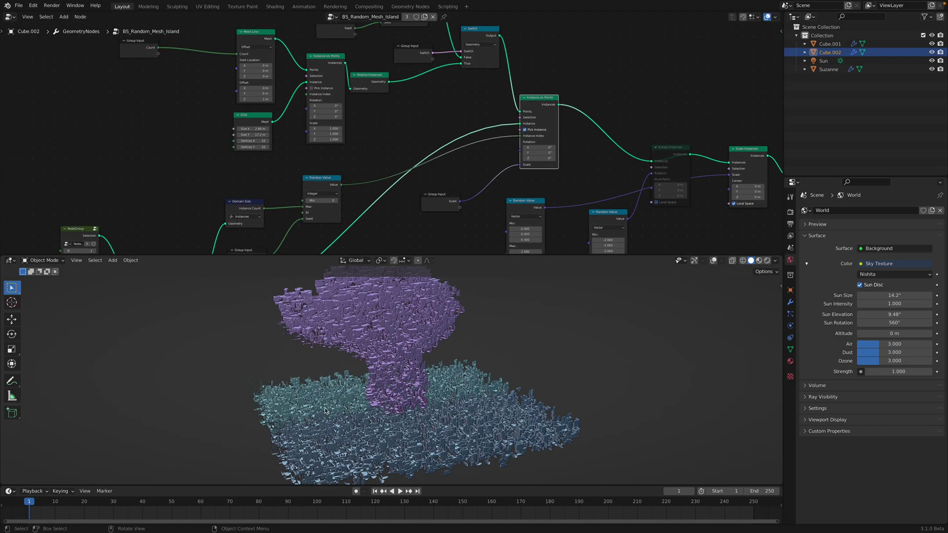
{"action": "middle_click_drag", "start_coordinate": [447, 402], "coordinate": [493, 366]}
{"action": "key", "text": "ctrl+s"}
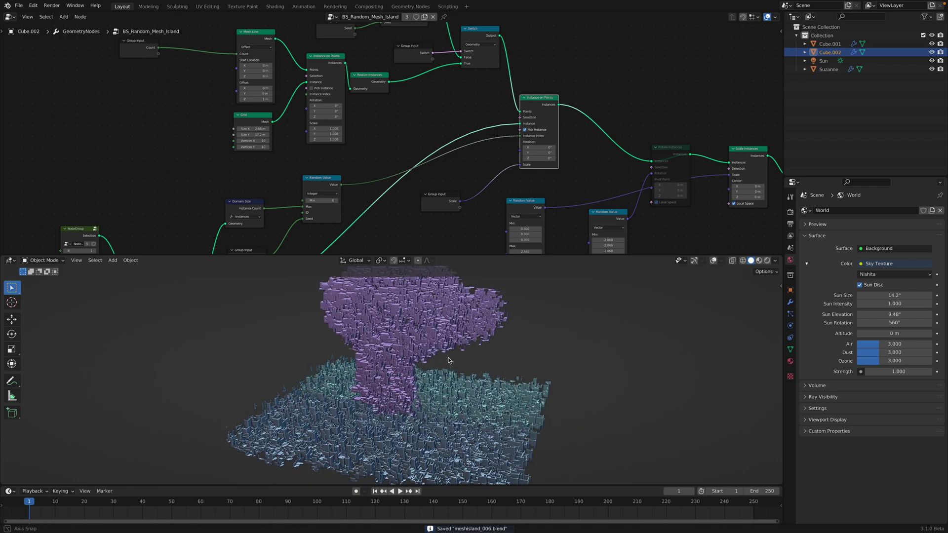
Open the recent file plate.blend
{"action": "left_click", "coordinate": [767, 261]}
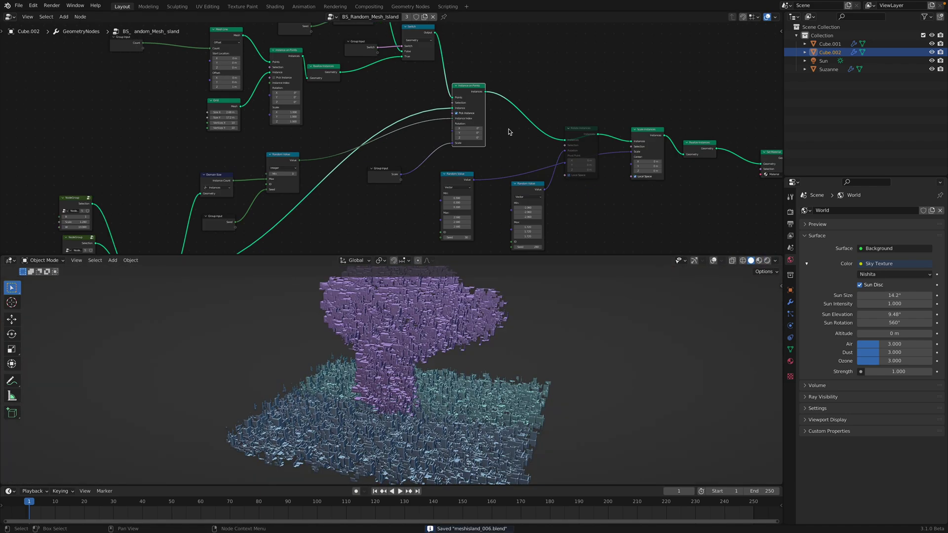
{"action": "scroll", "coordinate": [508, 130], "scroll_direction": "down", "scroll_amount": 3}
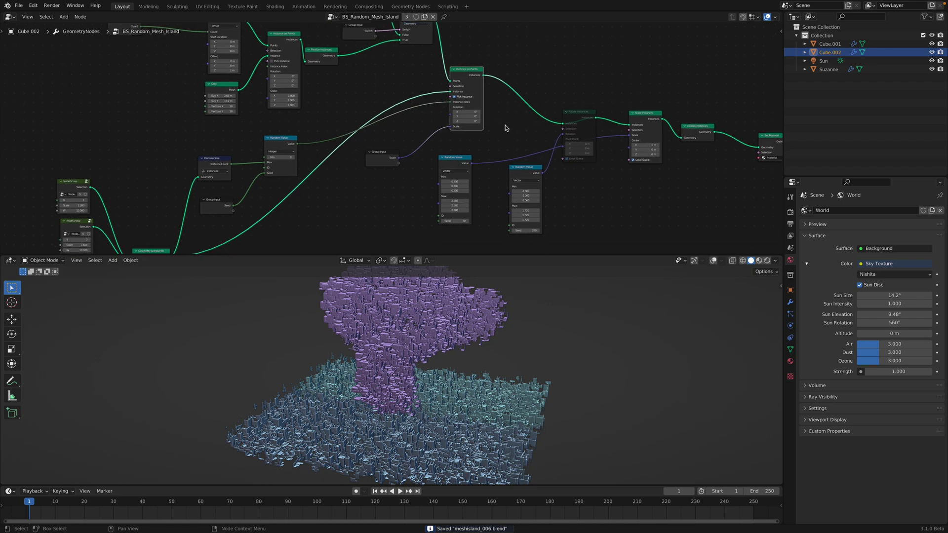
{"action": "left_click", "coordinate": [19, 5]}
{"action": "mouse_move", "coordinate": [35, 32]}
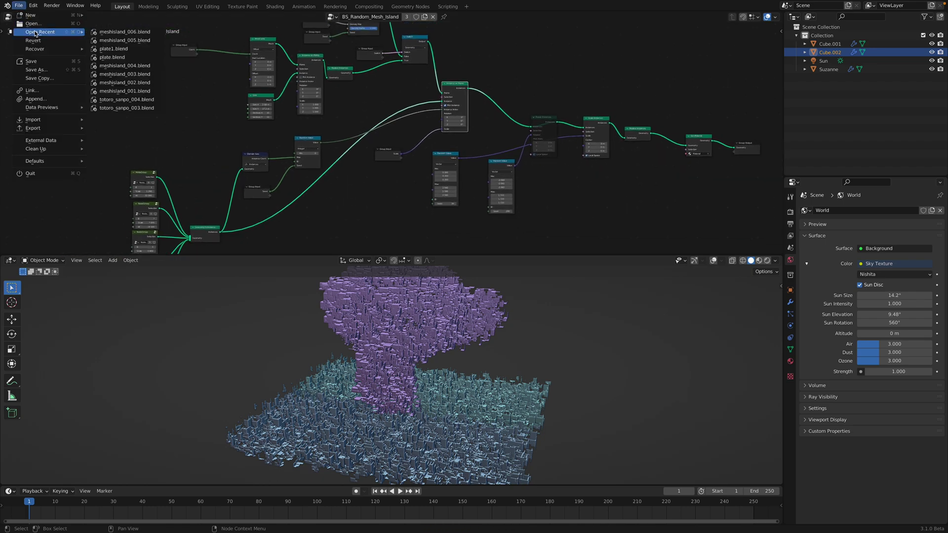
{"action": "left_click", "coordinate": [110, 57]}
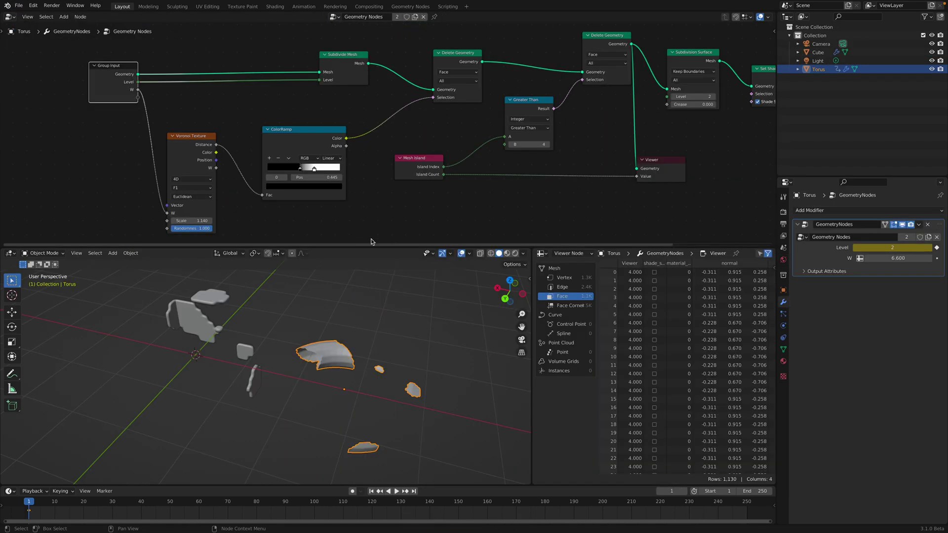
Delete the Torus object and select the Cube to bring up its geometry node tree
{"action": "key", "text": "x"}
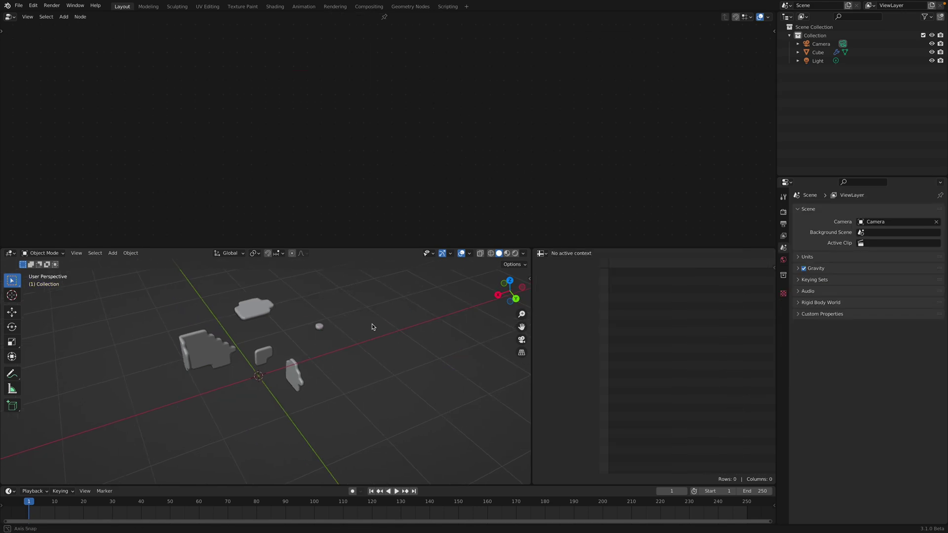
{"action": "left_click", "coordinate": [241, 302]}
{"action": "middle_click_drag", "start_coordinate": [257, 307], "coordinate": [316, 311]}
{"action": "scroll", "coordinate": [251, 122], "scroll_direction": "down", "scroll_amount": 2}
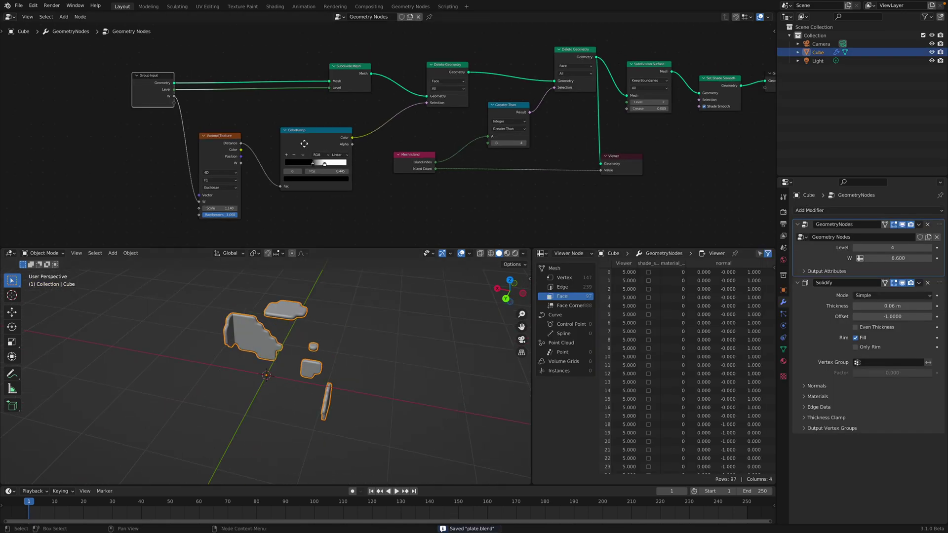
Move the Group Input and Subdivide Mesh nodes farther away from the first Delete Geometry node
{"action": "middle_click_drag", "start_coordinate": [300, 140], "coordinate": [272, 138]}
{"action": "left_click_drag", "start_coordinate": [130, 75], "coordinate": [124, 72]}
{"action": "left_click_drag", "start_coordinate": [312, 64], "coordinate": [289, 62]}
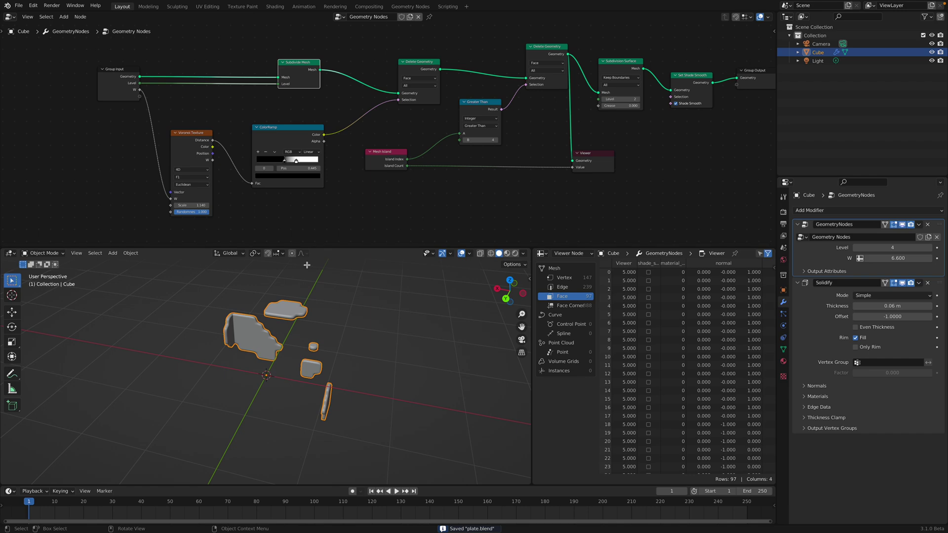
{"action": "left_click", "coordinate": [133, 86]}
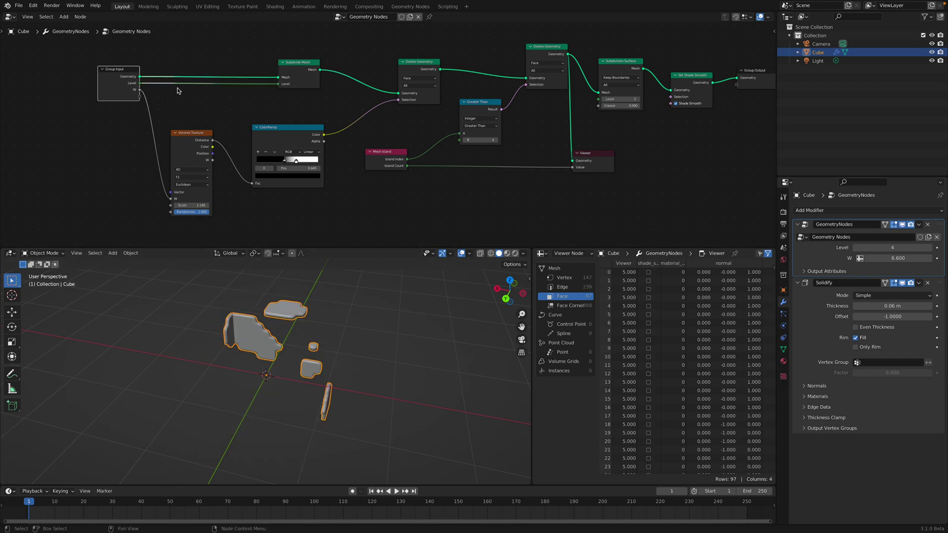
{"action": "left_click_drag", "start_coordinate": [128, 78], "coordinate": [113, 82]}
{"action": "left_click_drag", "start_coordinate": [306, 67], "coordinate": [263, 70]}
{"action": "scroll", "coordinate": [278, 72], "scroll_direction": "up", "scroll_amount": 1}
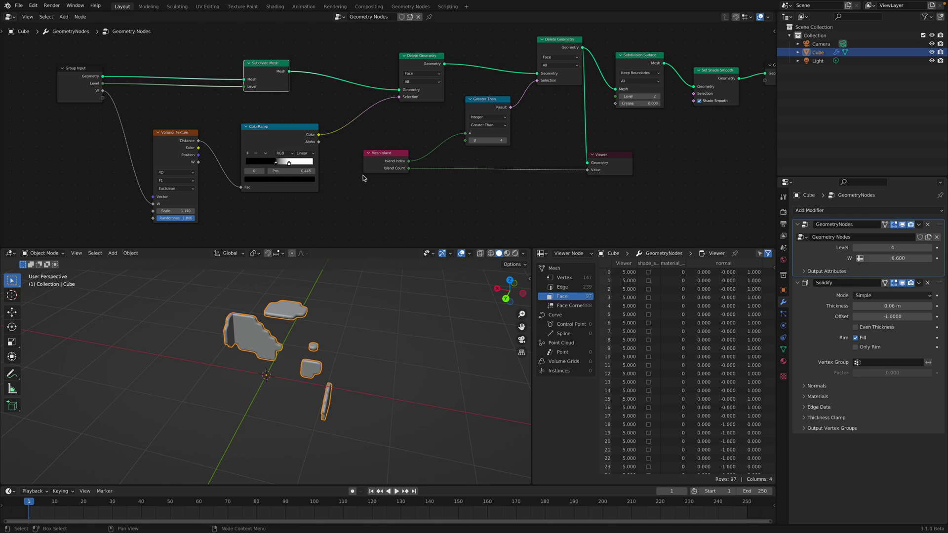
Set the Level of the cube's GeometryNodes modifier to 5
{"action": "left_click", "coordinate": [930, 248]}
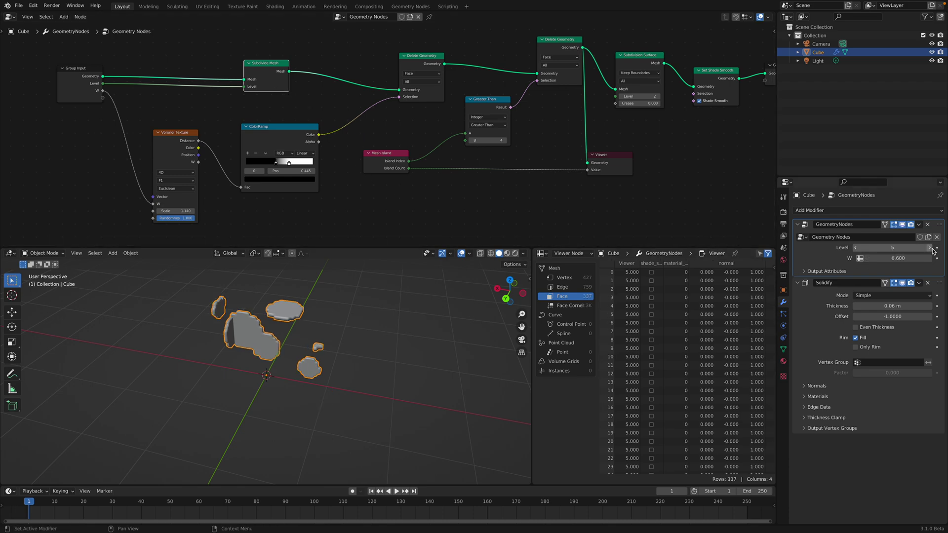
{"action": "left_click", "coordinate": [931, 247]}
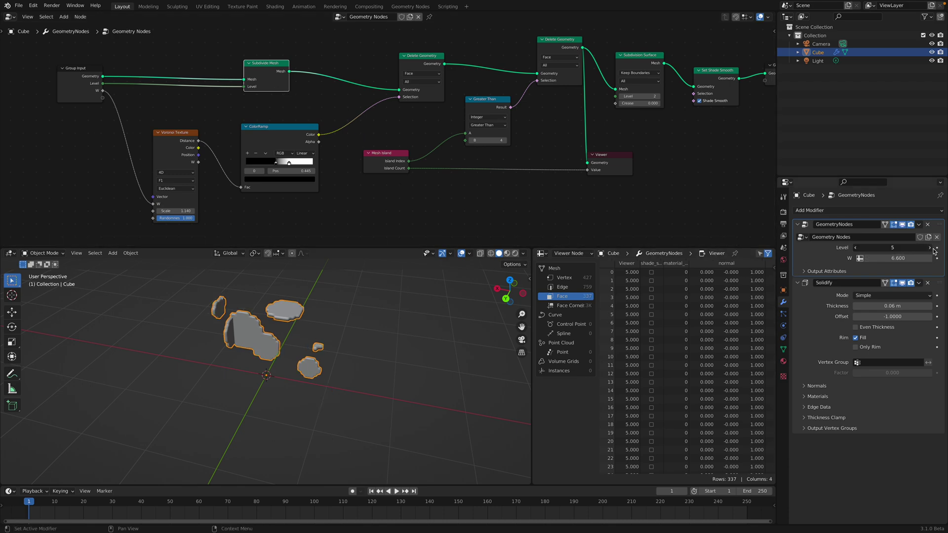
{"action": "left_click", "coordinate": [854, 248]}
{"action": "mouse_move", "coordinate": [419, 323]}
{"action": "middle_mouse_down"}
{"action": "mouse_move", "coordinate": [342, 320]}
{"action": "mouse_move", "coordinate": [418, 312]}
{"action": "middle_mouse_up"}
Reposition the Subdivide Mesh, first Delete Geometry and Voronoi Texture nodes, and select the ColorRamp's white stop
{"action": "left_click_drag", "start_coordinate": [271, 67], "coordinate": [236, 58]}
{"action": "left_click_drag", "start_coordinate": [423, 64], "coordinate": [405, 64]}
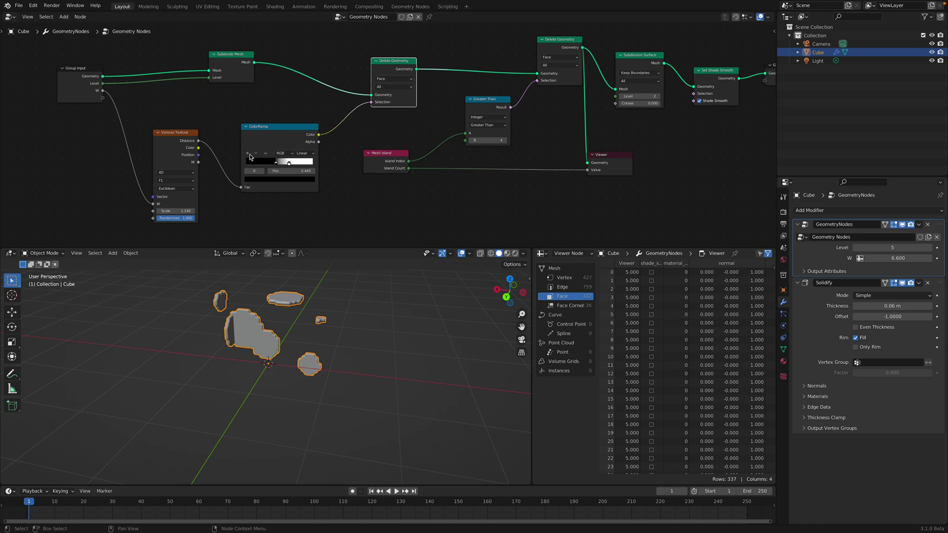
{"action": "left_click_drag", "start_coordinate": [184, 140], "coordinate": [191, 124]}
{"action": "mouse_move", "coordinate": [277, 163]}
{"action": "left_mouse_down"}
{"action": "mouse_move", "coordinate": [269, 164]}
{"action": "mouse_move", "coordinate": [291, 164]}
{"action": "left_mouse_up"}
{"action": "key", "text": "Home"}
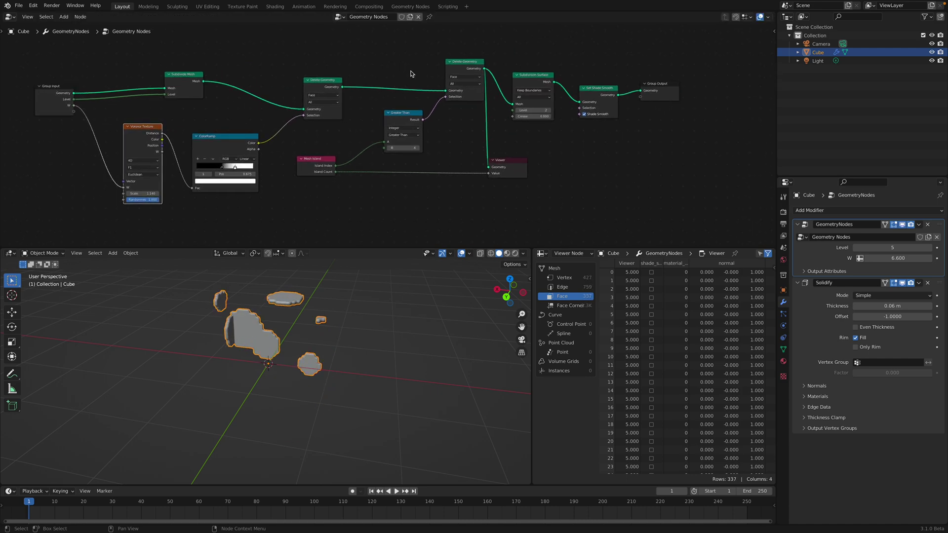
Mute the second Delete Geometry node, whose selection comes from Greater Than
{"action": "left_click", "coordinate": [460, 72]}
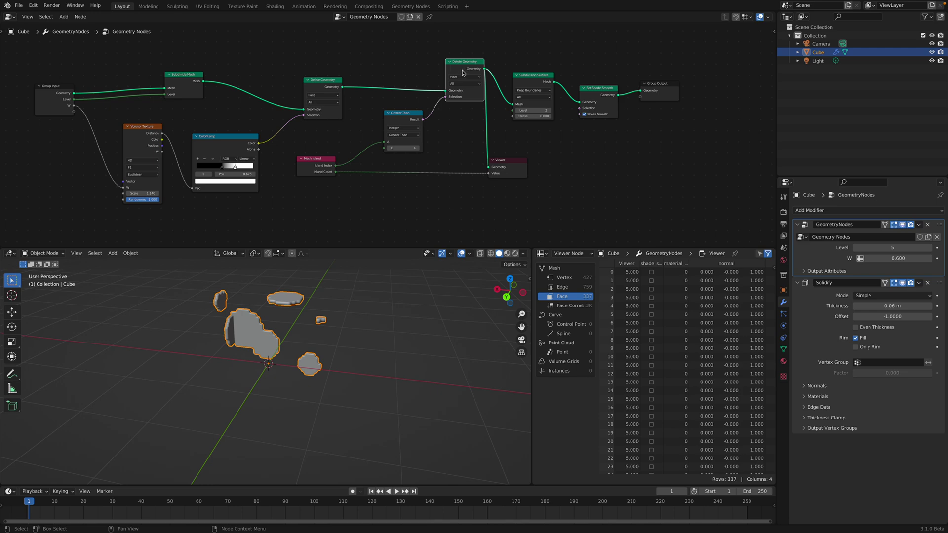
{"action": "key", "text": "m"}
{"action": "key", "text": "m"}
{"action": "key", "text": "m"}
{"action": "middle_click_drag", "start_coordinate": [356, 374], "coordinate": [364, 375]}
{"action": "scroll", "coordinate": [310, 186], "scroll_direction": "up", "scroll_amount": 1}
Set the ColorRamp's black stop position to 0.523 and save the file
{"action": "mouse_move", "coordinate": [234, 162]}
{"action": "left_mouse_down"}
{"action": "mouse_move", "coordinate": [250, 163]}
{"action": "mouse_move", "coordinate": [241, 162]}
{"action": "left_mouse_up"}
{"action": "middle_click_drag", "start_coordinate": [288, 340], "coordinate": [345, 340]}
{"action": "left_click_drag", "start_coordinate": [158, 147], "coordinate": [161, 144]}
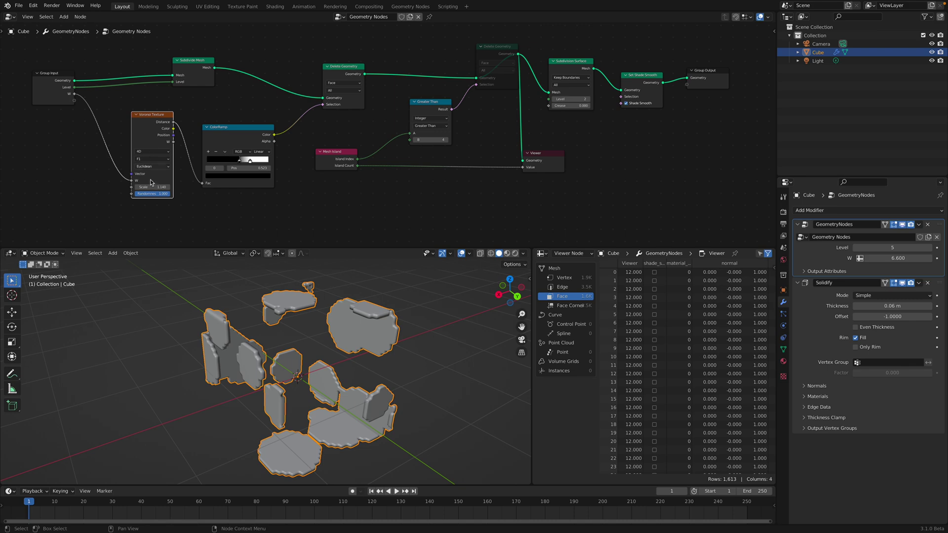
{"action": "mouse_move", "coordinate": [149, 184]}
{"action": "left_mouse_down"}
{"action": "mouse_move", "coordinate": [132, 184]}
{"action": "mouse_move", "coordinate": [150, 185]}
{"action": "left_mouse_up"}
{"action": "key", "text": "ctrl+s"}
Reposition the Mesh Island, Viewer, muted Delete Geometry and Greater Than nodes
{"action": "middle_click_drag", "start_coordinate": [384, 179], "coordinate": [358, 172]}
{"action": "left_click_drag", "start_coordinate": [310, 146], "coordinate": [318, 151]}
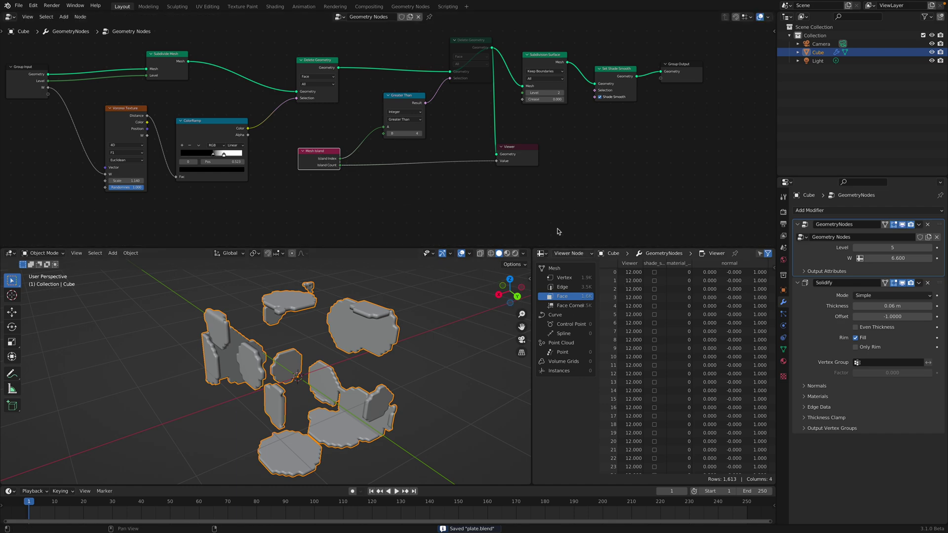
{"action": "left_click_drag", "start_coordinate": [524, 151], "coordinate": [535, 157]}
{"action": "left_click_drag", "start_coordinate": [472, 43], "coordinate": [459, 51]}
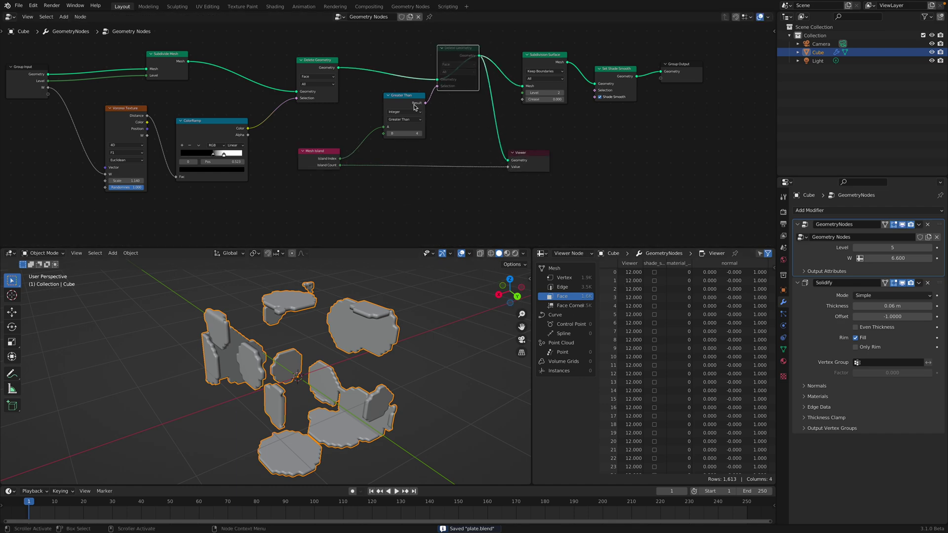
{"action": "left_click_drag", "start_coordinate": [414, 107], "coordinate": [401, 107]}
{"action": "scroll", "coordinate": [496, 162], "scroll_direction": "up", "scroll_amount": 1}
Move the Mesh Island and Viewer nodes farther apart and check the Island Count values in the spreadsheet
{"action": "left_click_drag", "start_coordinate": [336, 168], "coordinate": [327, 168]}
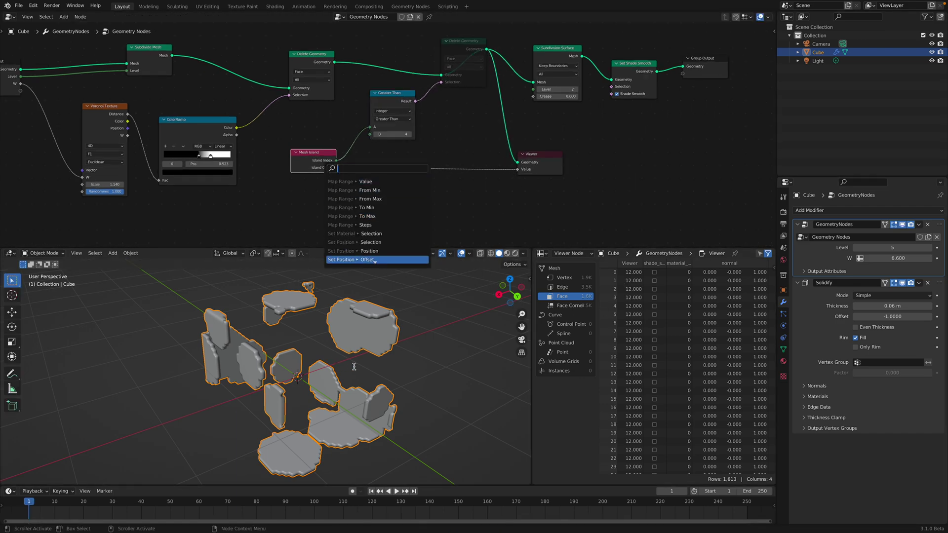
{"action": "key", "text": "Escape"}
{"action": "middle_click_drag", "start_coordinate": [403, 349], "coordinate": [415, 347]}
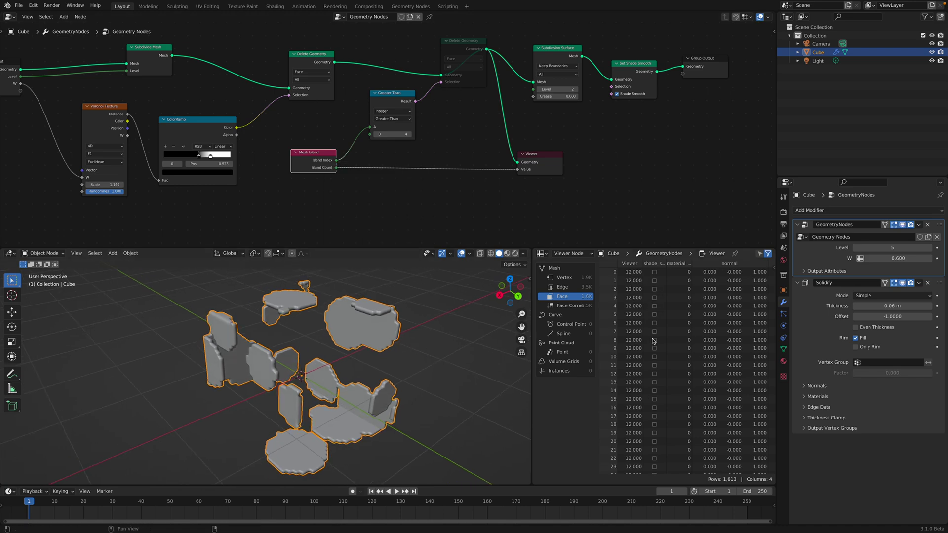
{"action": "scroll", "coordinate": [272, 150], "scroll_direction": "up", "scroll_amount": 1}
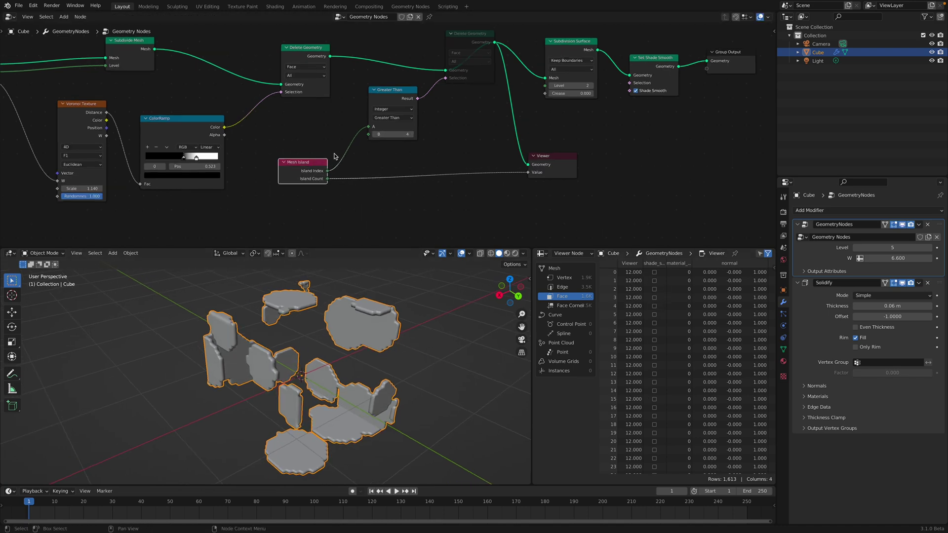
{"action": "left_click_drag", "start_coordinate": [310, 176], "coordinate": [300, 176]}
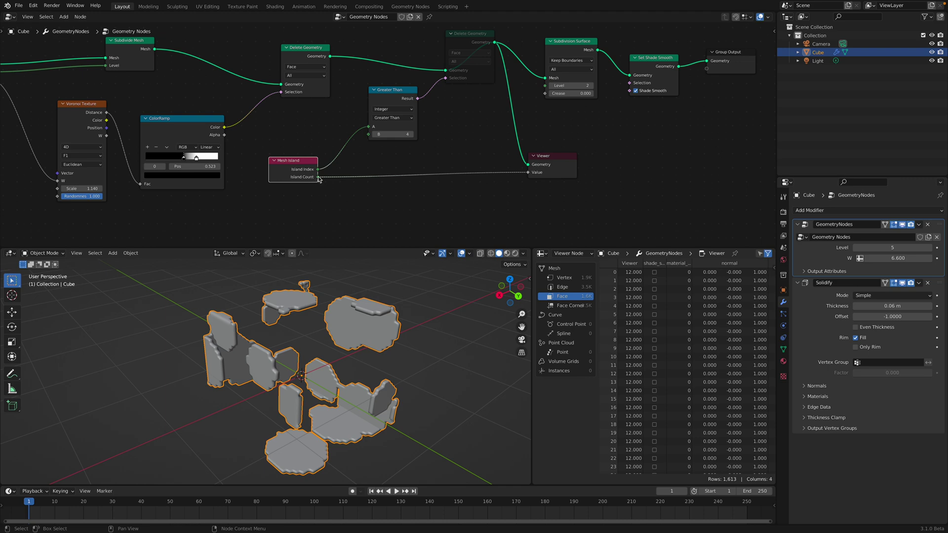
{"action": "left_click_drag", "start_coordinate": [541, 163], "coordinate": [547, 164]}
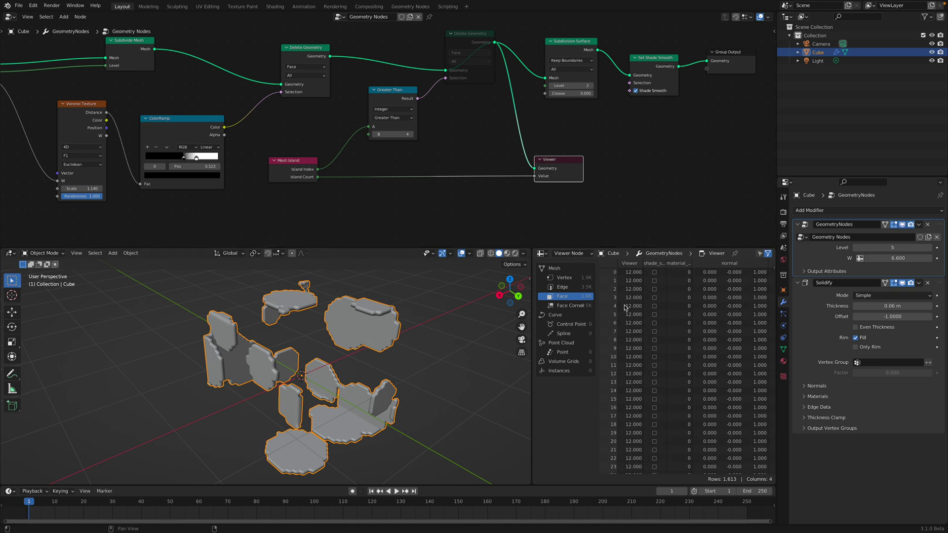
Unmute the second Delete Geometry node, whose selection comes from Greater Than
{"action": "middle_click_drag", "start_coordinate": [431, 162], "coordinate": [466, 166]}
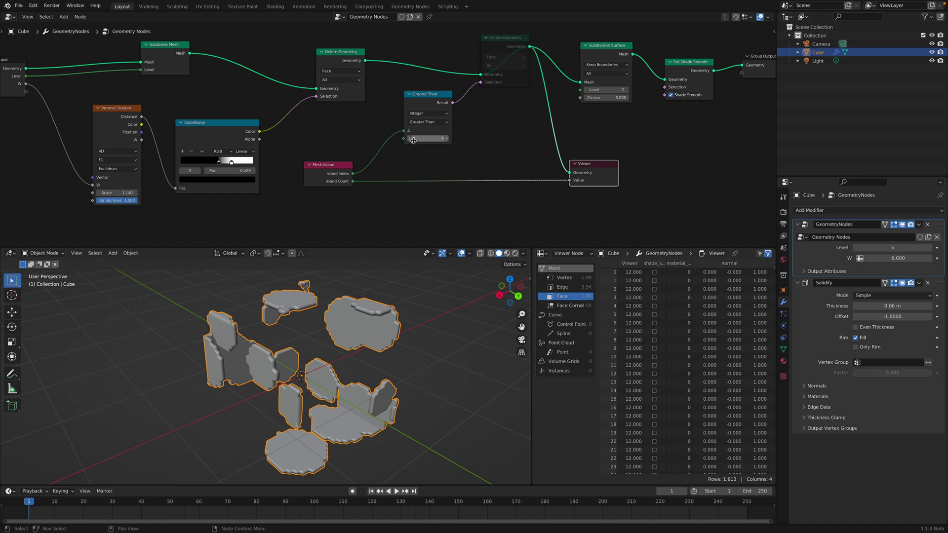
{"action": "left_click", "coordinate": [446, 141]}
{"action": "left_click", "coordinate": [500, 46]}
{"action": "key", "text": "m"}
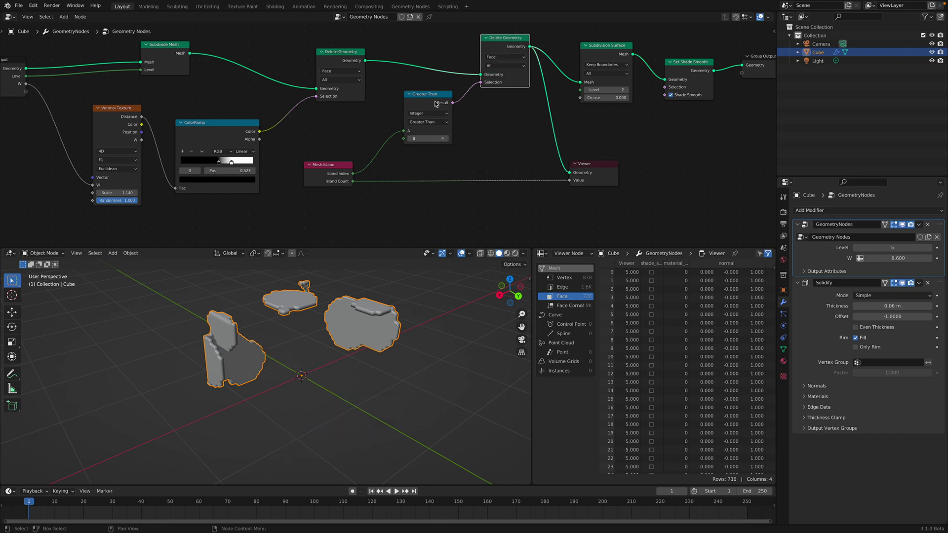
Lower the Greater Than node's B value to 1 and bring it back up to 4
{"action": "left_click", "coordinate": [413, 139]}
{"action": "left_click", "coordinate": [410, 139]}
{"action": "left_click", "coordinate": [410, 140]}
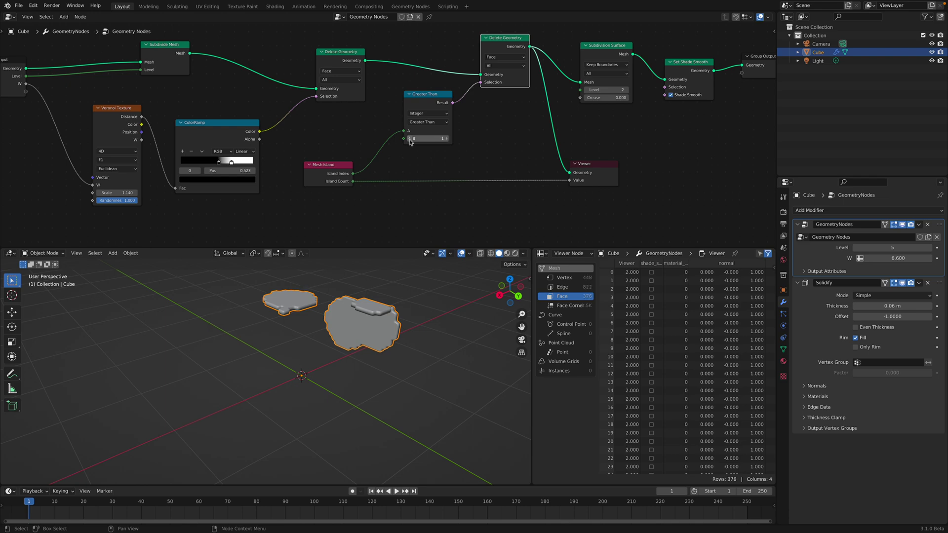
{"action": "left_click", "coordinate": [446, 139]}
{"action": "left_click", "coordinate": [446, 139]}
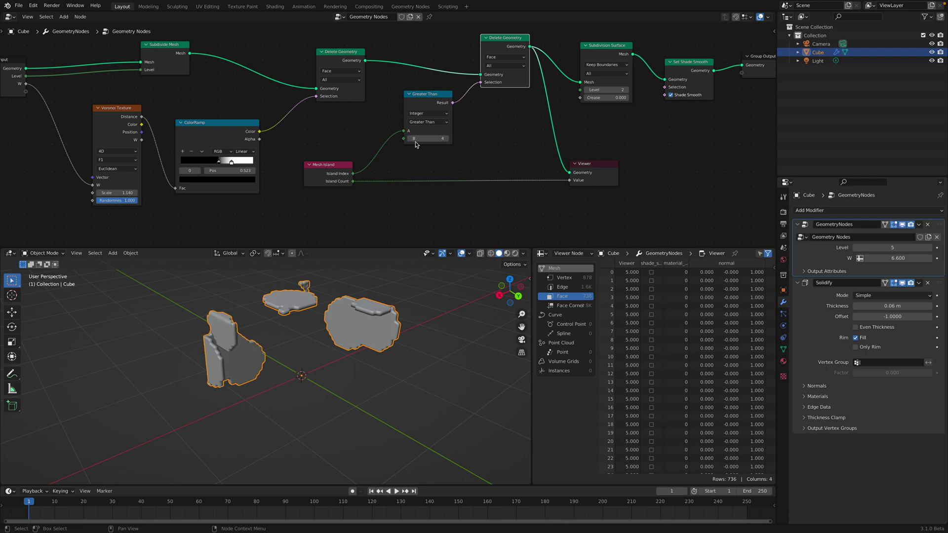
Raise the Greater Than node's B value step by step to 7
{"action": "left_click", "coordinate": [410, 139]}
{"action": "left_click", "coordinate": [447, 140]}
{"action": "left_click", "coordinate": [447, 140]}
{"action": "left_click", "coordinate": [447, 139]}
{"action": "left_click", "coordinate": [447, 140]}
{"action": "left_click", "coordinate": [447, 139]}
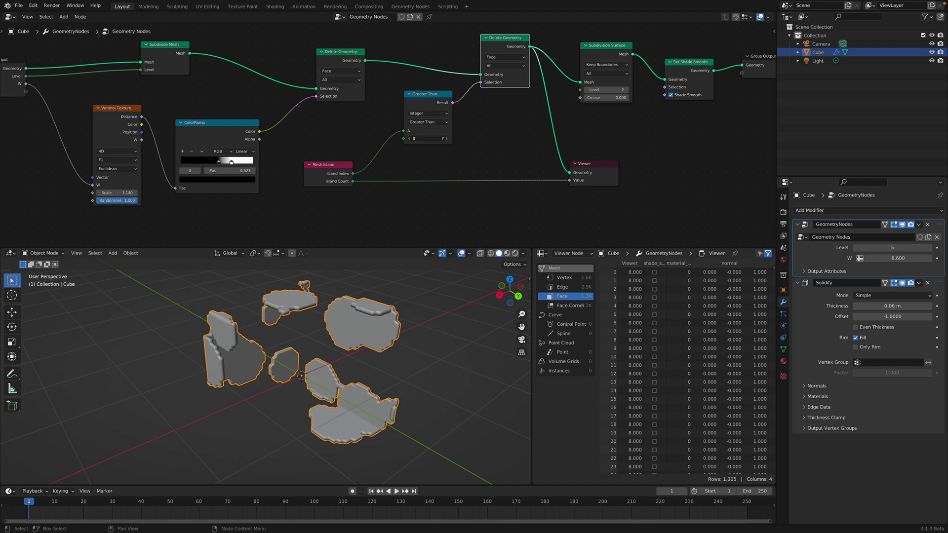
Raise the Greater Than node's B value further and step it back down to 6
{"action": "left_click", "coordinate": [447, 140]}
{"action": "left_click", "coordinate": [447, 140]}
{"action": "left_click", "coordinate": [447, 140]}
{"action": "left_click", "coordinate": [409, 139]}
{"action": "left_click", "coordinate": [410, 139]}
{"action": "left_click", "coordinate": [409, 138]}
{"action": "left_click", "coordinate": [409, 138]}
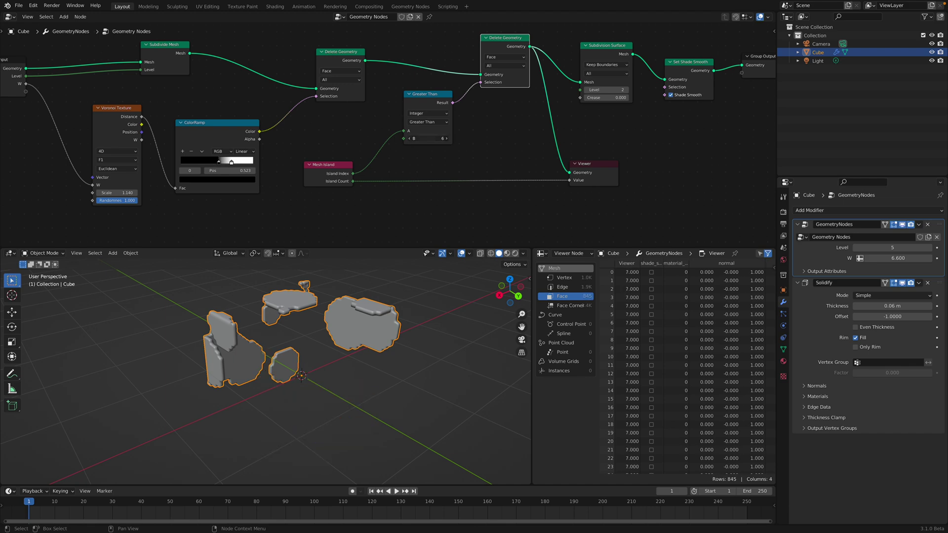
Set the Greater Than node's B value to 12 and save the file
{"action": "left_click", "coordinate": [447, 138]}
{"action": "left_click", "coordinate": [447, 138]}
{"action": "left_click", "coordinate": [447, 139]}
{"action": "left_click", "coordinate": [446, 138]}
{"action": "left_click", "coordinate": [447, 139]}
{"action": "left_click", "coordinate": [446, 138]}
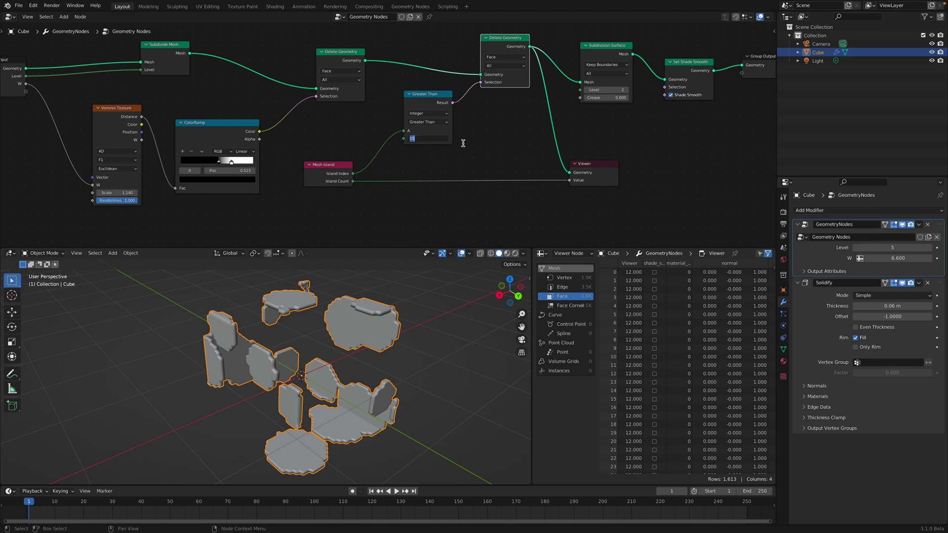
{"action": "key", "text": "ctrl+s"}
{"action": "left_click", "coordinate": [409, 138]}
{"action": "left_click", "coordinate": [410, 139]}
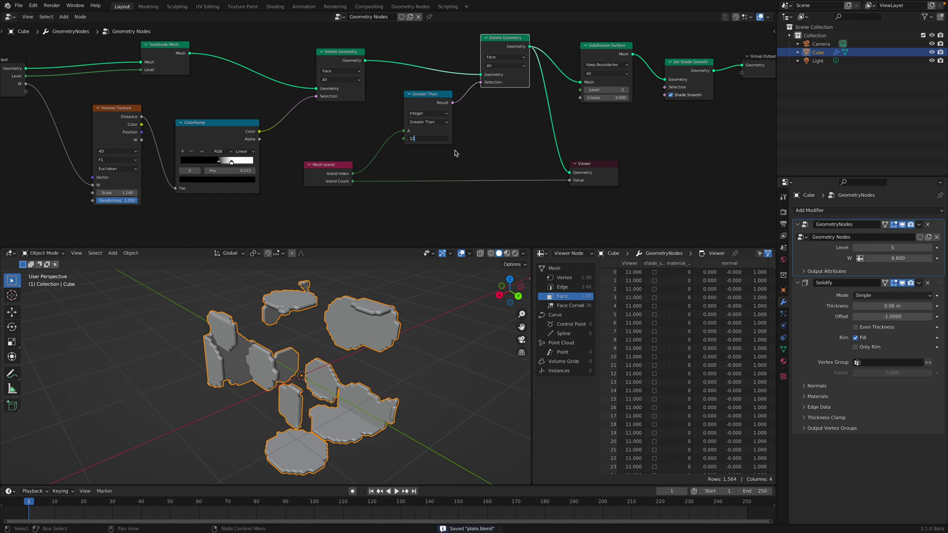
{"action": "key", "text": "Return"}
Move the Greater Than, Viewer and Mesh Island nodes lower to free space beneath the second Delete Geometry node
{"action": "left_click_drag", "start_coordinate": [431, 103], "coordinate": [428, 116]}
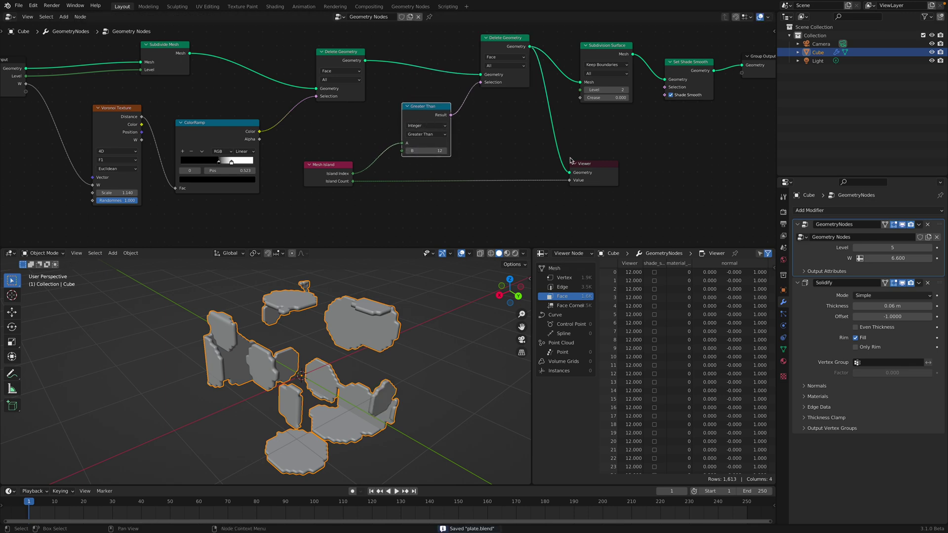
{"action": "left_click_drag", "start_coordinate": [585, 164], "coordinate": [610, 185]}
{"action": "left_click_drag", "start_coordinate": [428, 119], "coordinate": [449, 142]}
{"action": "left_click_drag", "start_coordinate": [329, 166], "coordinate": [322, 171]}
Duplicate the Greater Than node, place the copy above the original and set its operation to Equal
{"action": "left_click", "coordinate": [448, 140]}
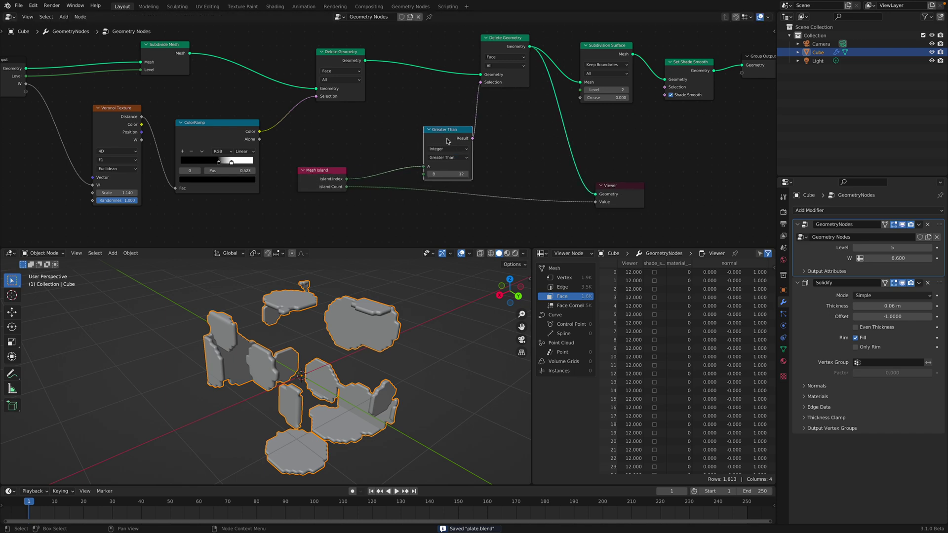
{"action": "key", "text": "shift+d"}
{"action": "left_click", "coordinate": [404, 106]}
{"action": "left_click", "coordinate": [404, 122]}
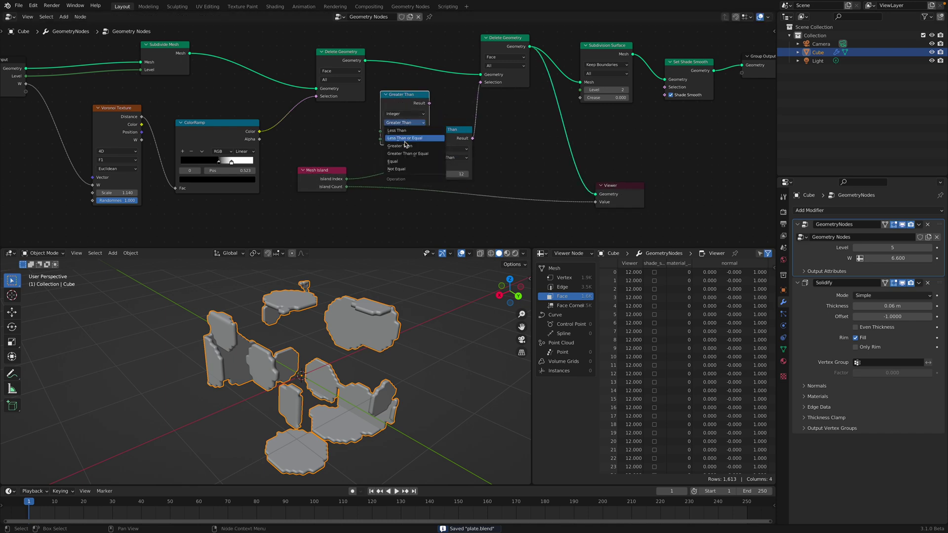
{"action": "left_click", "coordinate": [393, 161]}
Link Island Index to Equal's A and Equal's Result to the second Delete Geometry's Selection, with B set to 9
{"action": "left_click", "coordinate": [323, 174]}
{"action": "left_click_drag", "start_coordinate": [323, 174], "coordinate": [380, 131]}
{"action": "left_click_drag", "start_coordinate": [430, 103], "coordinate": [481, 82]}
{"action": "left_click_drag", "start_coordinate": [407, 127], "coordinate": [457, 135]}
{"action": "key", "text": "Return"}
{"action": "left_click", "coordinate": [439, 136]}
{"action": "left_click_drag", "start_coordinate": [421, 104], "coordinate": [401, 115]}
Insert a Boolean Math node on the link between Equal and the second Delete Geometry node
{"action": "key", "text": "shift+a"}
{"action": "left_click", "coordinate": [451, 107]}
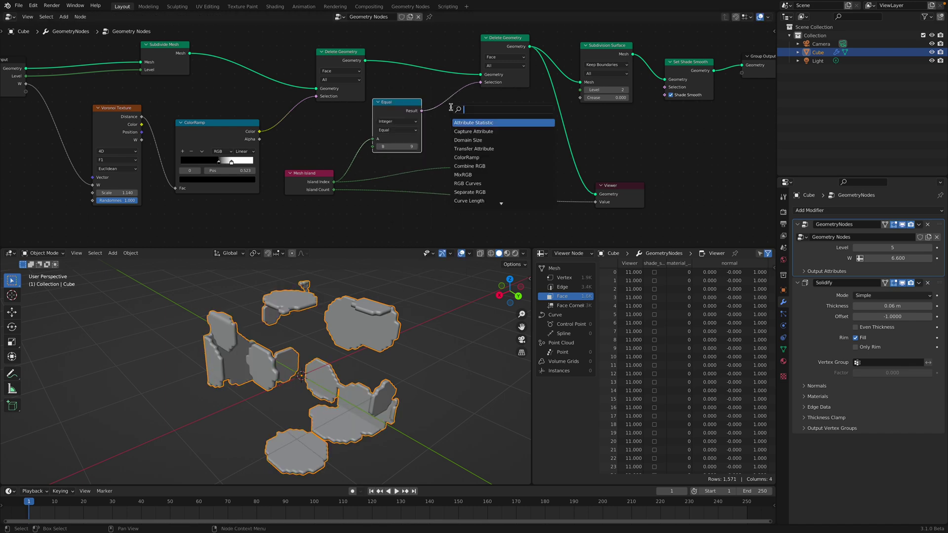
{"action": "type", "text": "bool"}
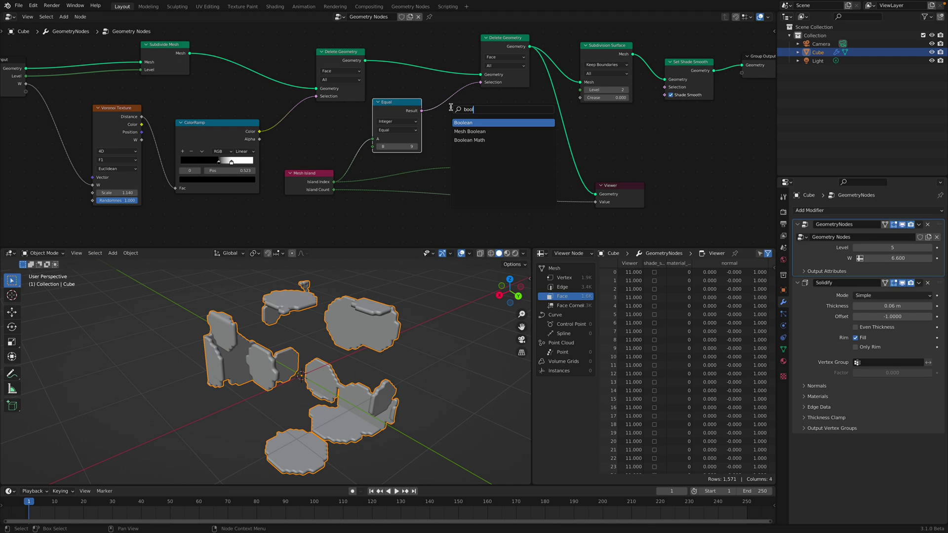
{"action": "key", "text": "Down"}
{"action": "key", "text": "Down"}
{"action": "key", "text": "Return"}
{"action": "left_click", "coordinate": [449, 94]}
Set the Boolean Math operation to Not, placing the node just beside Equal, and save the file
{"action": "left_click", "coordinate": [474, 117]}
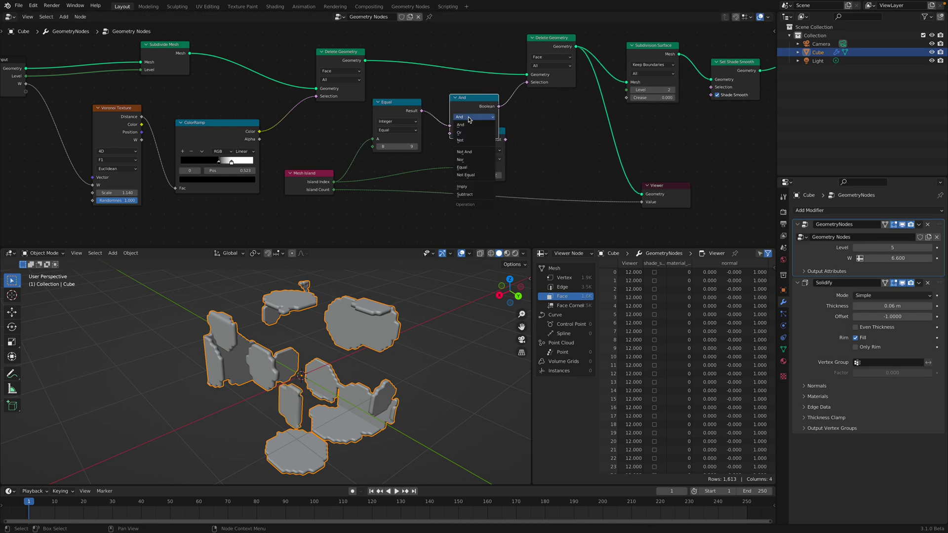
{"action": "left_click", "coordinate": [474, 141]}
{"action": "key", "text": "g"}
{"action": "key", "text": "ctrl+s"}
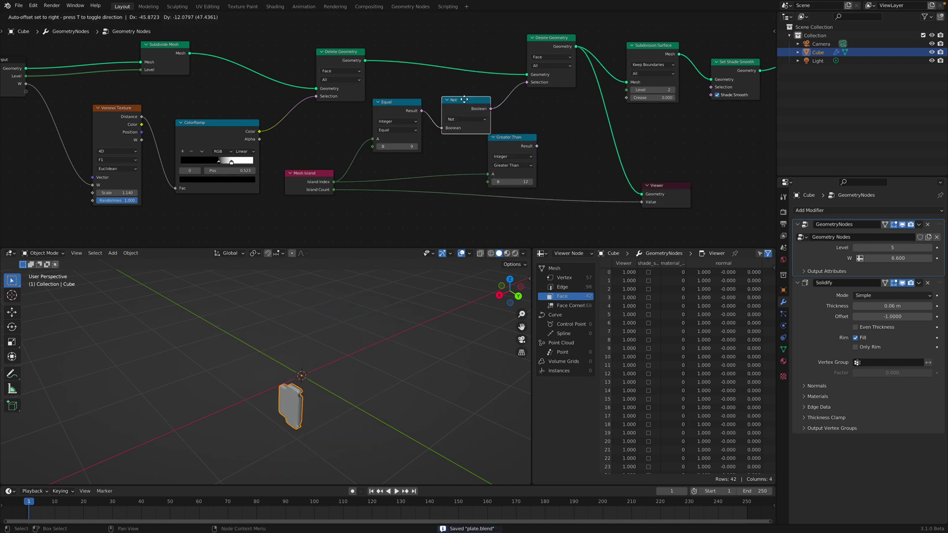
{"action": "left_click", "coordinate": [426, 103]}
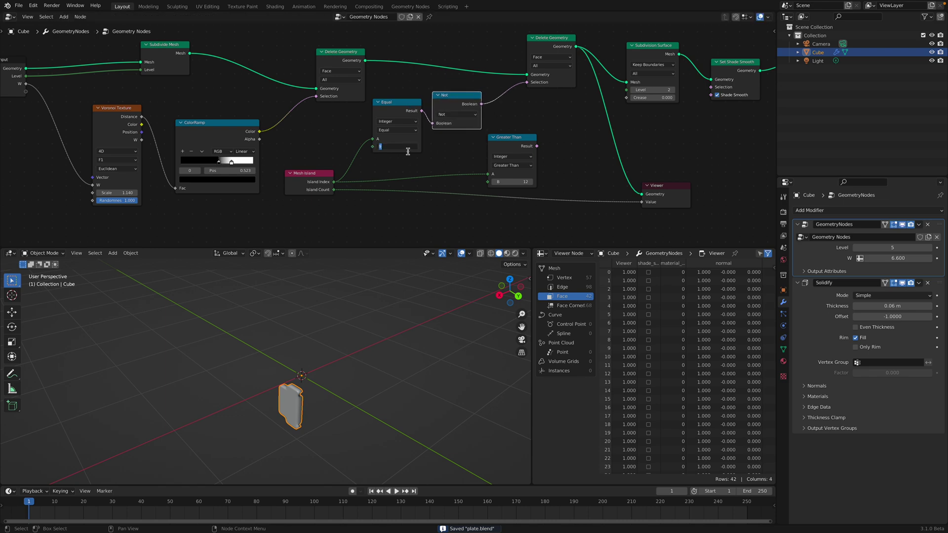
Set the Equal node's B value to 8 and save the file
{"action": "type", "text": "0"}
{"action": "key", "text": "Return"}
{"action": "mouse_move", "coordinate": [412, 147]}
{"action": "left_mouse_down"}
{"action": "mouse_move", "coordinate": [444, 147]}
{"action": "mouse_move", "coordinate": [403, 149]}
{"action": "mouse_move", "coordinate": [423, 151]}
{"action": "left_mouse_up"}
{"action": "key", "text": "ctrl+s"}
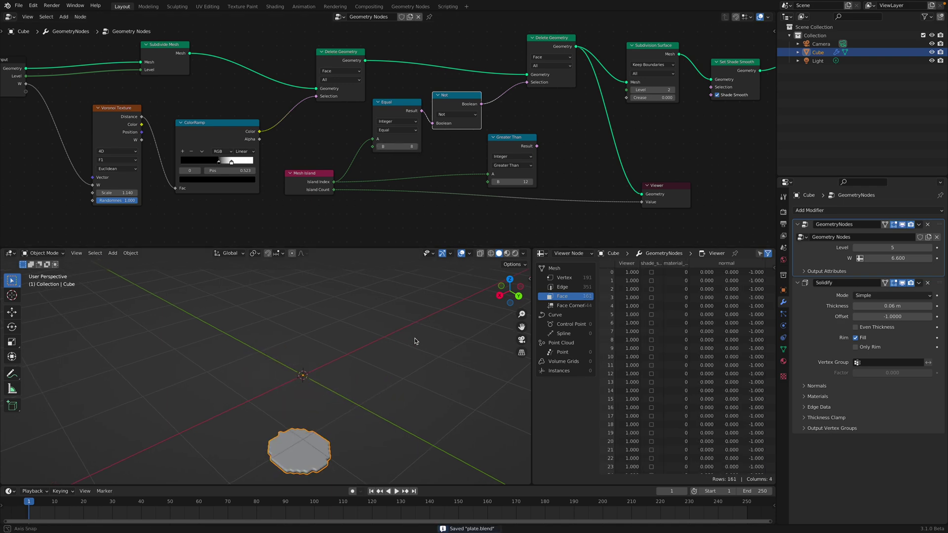
Reposition the Greater Than, Viewer and Mesh Island nodes to spread out the lower part of the node tree
{"action": "scroll", "coordinate": [456, 113], "scroll_direction": "down", "scroll_amount": 1}
{"action": "left_click_drag", "start_coordinate": [506, 134], "coordinate": [517, 136]}
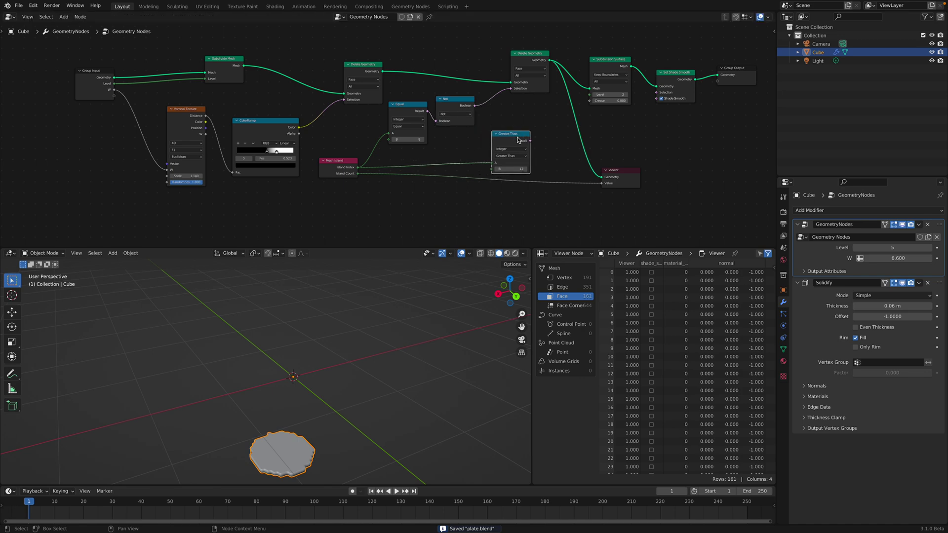
{"action": "left_click_drag", "start_coordinate": [618, 170], "coordinate": [629, 169]}
{"action": "left_click_drag", "start_coordinate": [340, 160], "coordinate": [346, 171]}
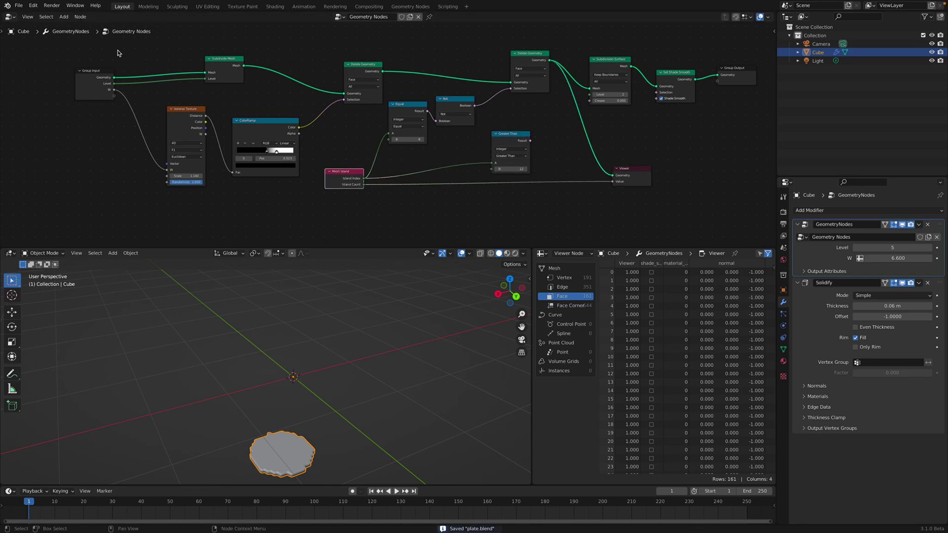
Save the project under the new file name plate2.blend
{"action": "left_click", "coordinate": [23, 9]}
{"action": "left_click", "coordinate": [39, 69]}
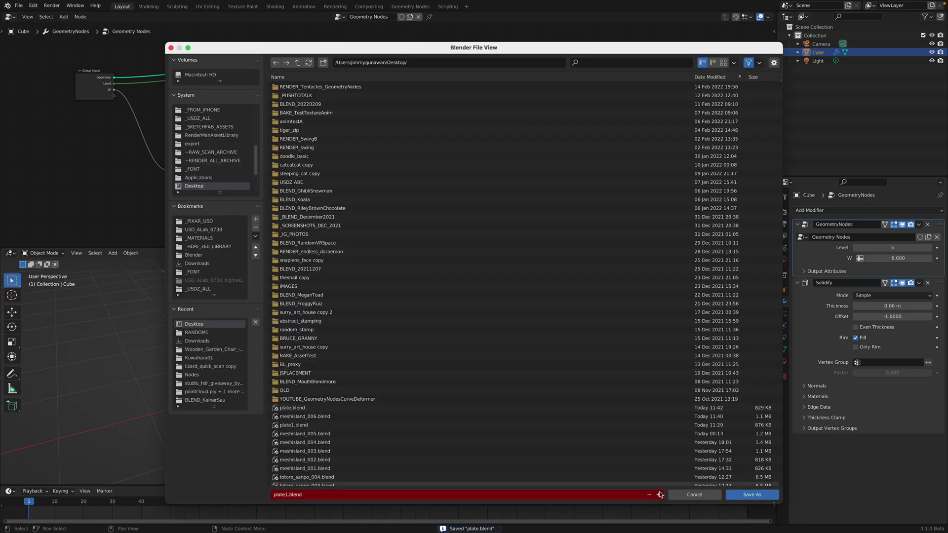
{"action": "left_click", "coordinate": [751, 494]}
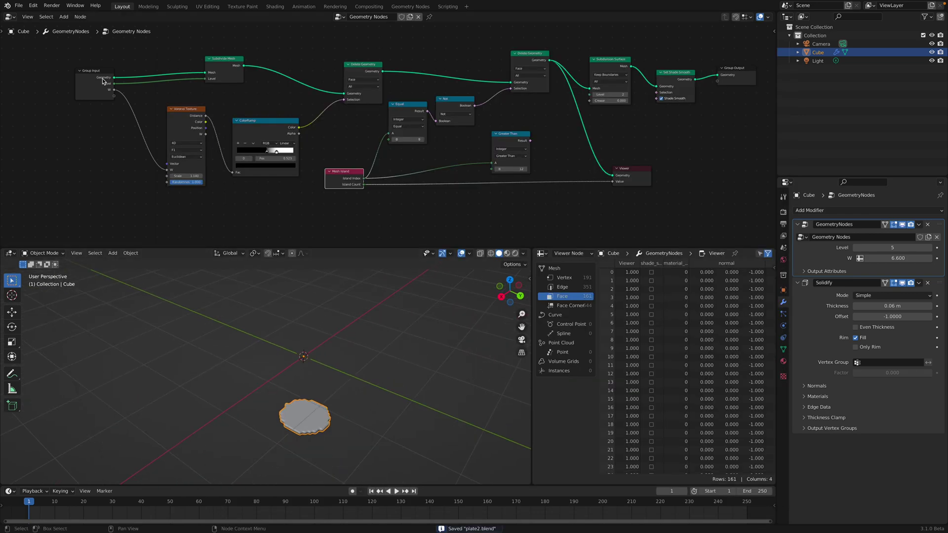
Mute the second Delete Geometry node and shift the first Delete Geometry and Voronoi Texture nodes slightly
{"action": "left_click_drag", "start_coordinate": [380, 68], "coordinate": [372, 64]}
{"action": "left_click", "coordinate": [529, 60]}
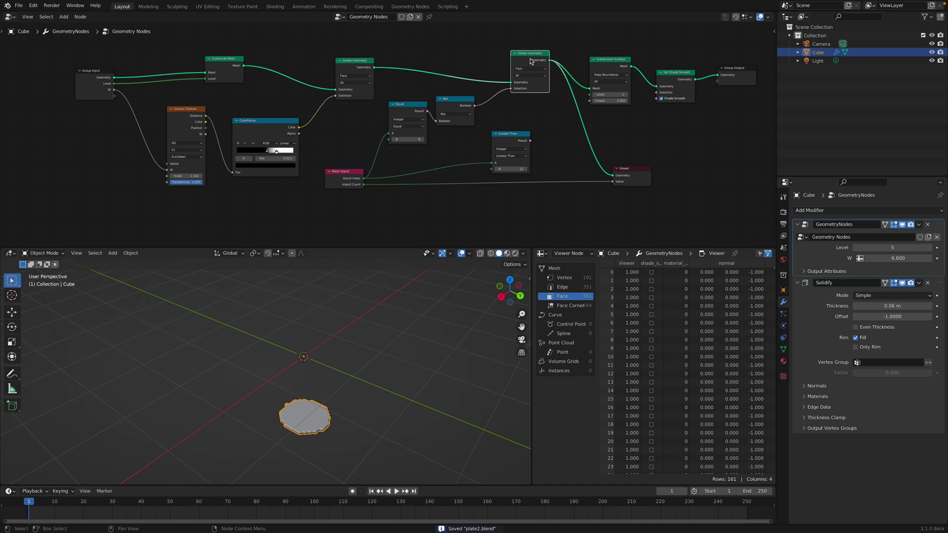
{"action": "key", "text": "m"}
{"action": "middle_click_drag", "start_coordinate": [301, 346], "coordinate": [335, 395]}
{"action": "scroll", "coordinate": [247, 154], "scroll_direction": "up", "scroll_amount": 1}
{"action": "left_click_drag", "start_coordinate": [170, 113], "coordinate": [162, 112]}
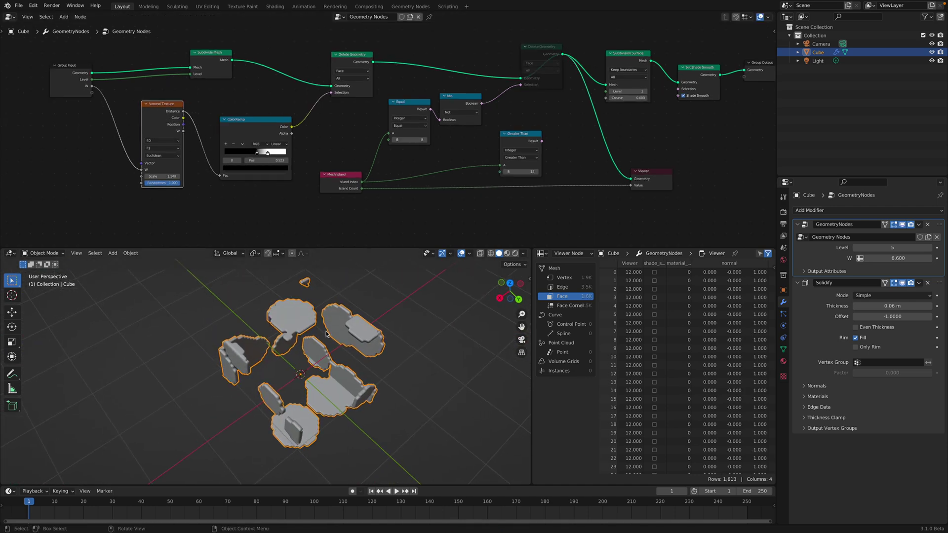
Move the Equal node away from Not and unmute the second Delete Geometry node
{"action": "middle_click_drag", "start_coordinate": [326, 334], "coordinate": [296, 337]}
{"action": "middle_click_drag", "start_coordinate": [349, 187], "coordinate": [357, 185]}
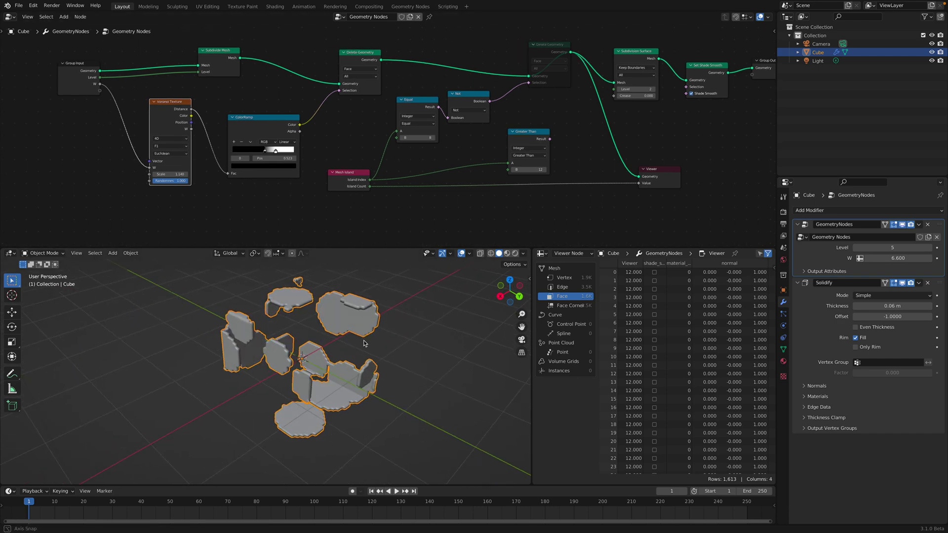
{"action": "mouse_move", "coordinate": [345, 350]}
{"action": "middle_mouse_down"}
{"action": "mouse_move", "coordinate": [346, 318]}
{"action": "mouse_move", "coordinate": [343, 342]}
{"action": "middle_mouse_up"}
{"action": "scroll", "coordinate": [403, 120], "scroll_direction": "up", "scroll_amount": 2}
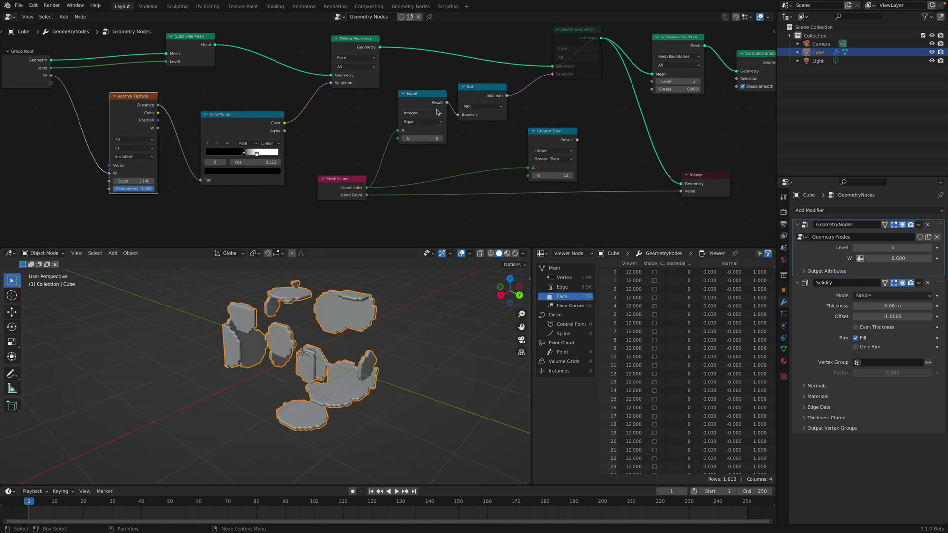
{"action": "left_click", "coordinate": [423, 128]}
{"action": "left_click", "coordinate": [579, 32]}
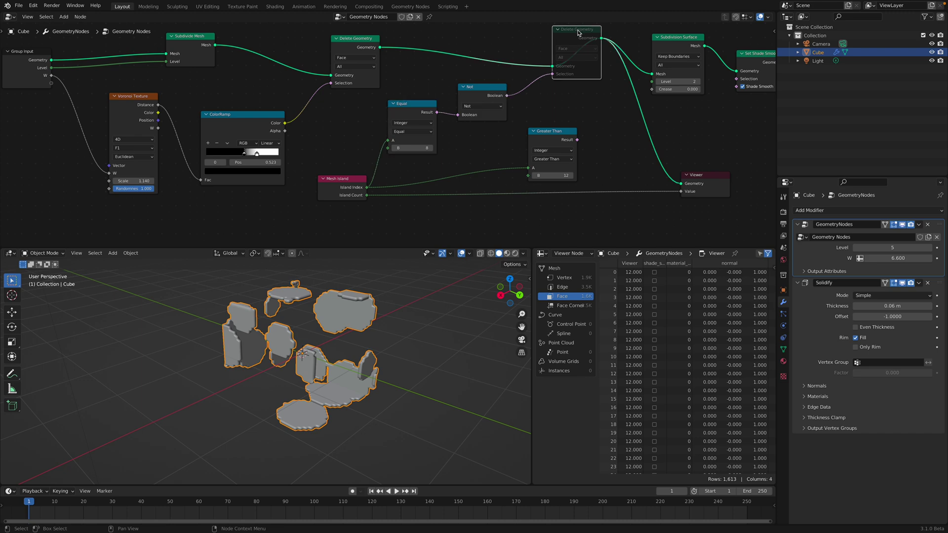
{"action": "key", "text": "m"}
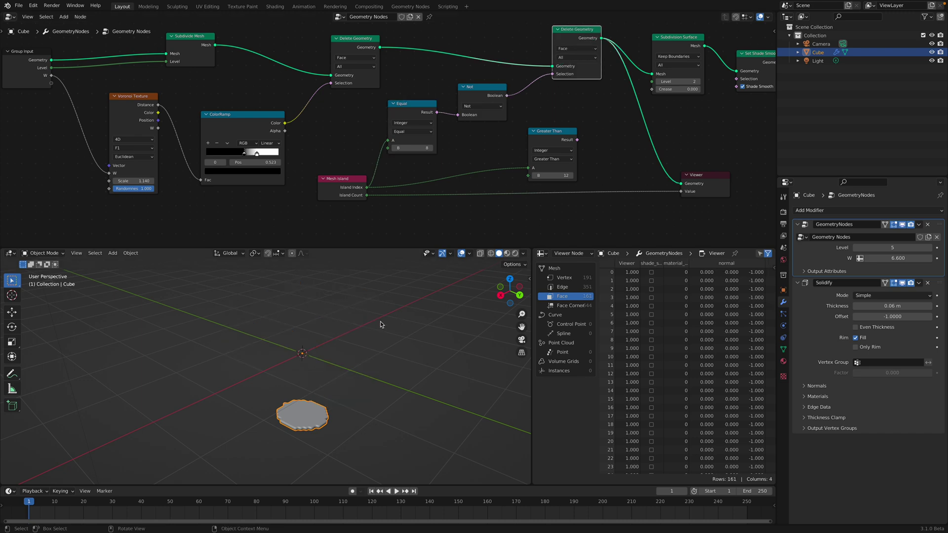
Step the Equal node's B value up and down through several island indices, ending at 9
{"action": "left_click", "coordinate": [432, 148]}
{"action": "left_click", "coordinate": [431, 147]}
{"action": "left_click", "coordinate": [430, 148]}
{"action": "left_click", "coordinate": [430, 148]}
{"action": "left_click", "coordinate": [395, 147]}
{"action": "left_click", "coordinate": [395, 147]}
{"action": "left_click", "coordinate": [395, 147]}
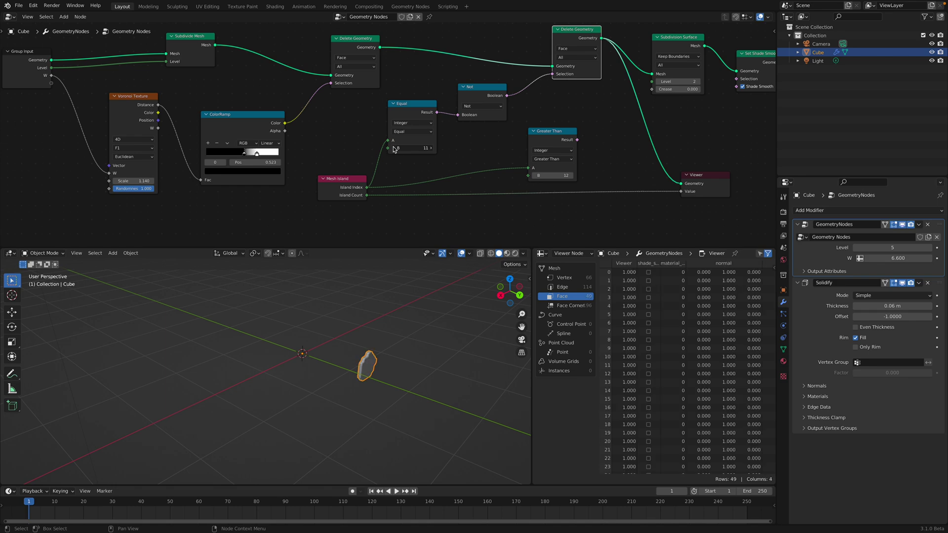
{"action": "left_click", "coordinate": [395, 147]}
{"action": "left_click", "coordinate": [395, 147]}
{"action": "left_click", "coordinate": [395, 147]}
{"action": "left_click", "coordinate": [431, 148]}
{"action": "left_click", "coordinate": [432, 148]}
{"action": "left_click", "coordinate": [431, 149]}
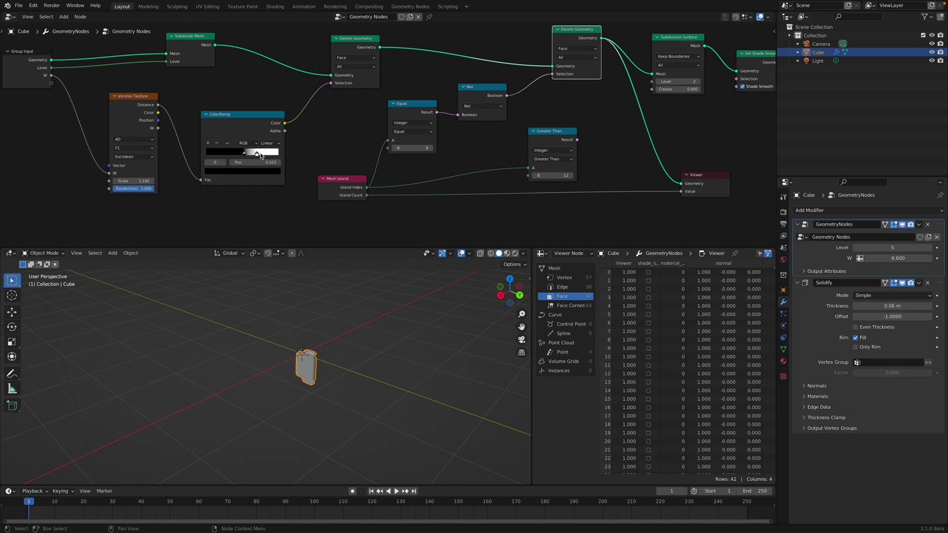
Shift the ColorRamp's black stop slightly and save the file
{"action": "left_click_drag", "start_coordinate": [245, 153], "coordinate": [244, 153]}
{"action": "key", "text": "Home"}
{"action": "key", "text": "ctrl+s"}
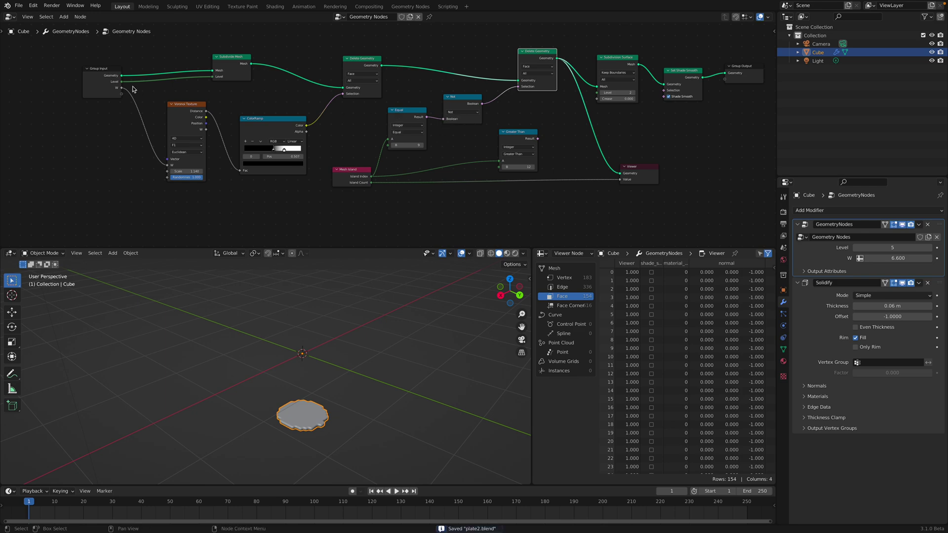
Move the Group Input and Viewer nodes outward and reconnect Set Shade Smooth's Geometry to Group Output
{"action": "left_click_drag", "start_coordinate": [108, 83], "coordinate": [75, 82]}
{"action": "scroll", "coordinate": [380, 137], "scroll_direction": "down", "scroll_amount": 2}
{"action": "middle_click_drag", "start_coordinate": [537, 148], "coordinate": [496, 150]}
{"action": "left_click_drag", "start_coordinate": [564, 167], "coordinate": [595, 171]}
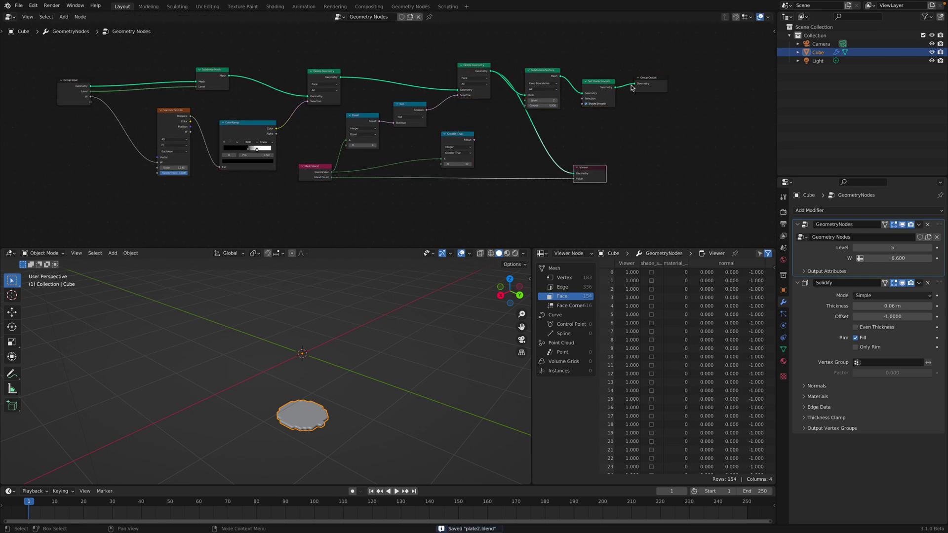
{"action": "middle_click_drag", "start_coordinate": [626, 84], "coordinate": [720, 107]}
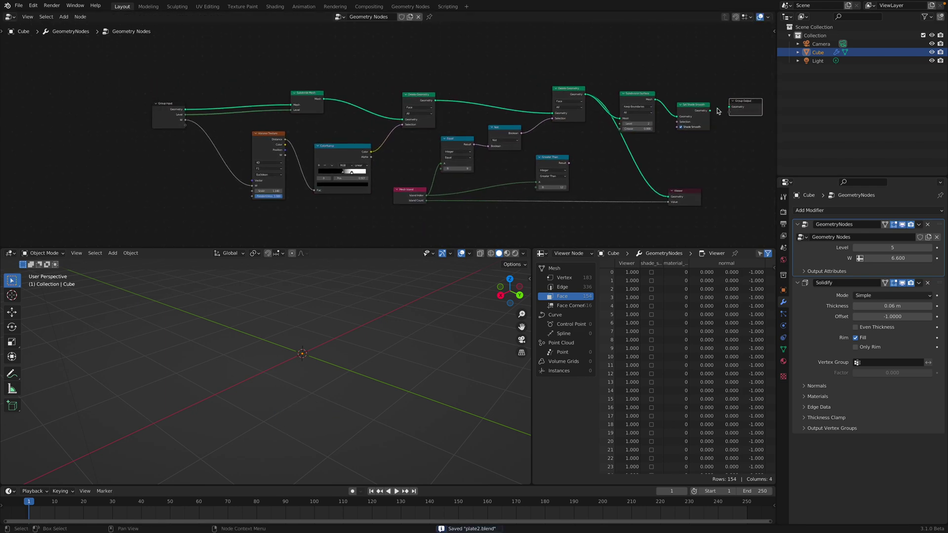
{"action": "left_click_drag", "start_coordinate": [710, 110], "coordinate": [729, 107]}
Combine all nodes between Group Input and Group Output into a node group and return to the parent tree
{"action": "scroll", "coordinate": [250, 89], "scroll_direction": "down", "scroll_amount": 2}
{"action": "middle_click_drag", "start_coordinate": [250, 89], "coordinate": [241, 69]}
{"action": "left_click_drag", "start_coordinate": [246, 58], "coordinate": [623, 206]}
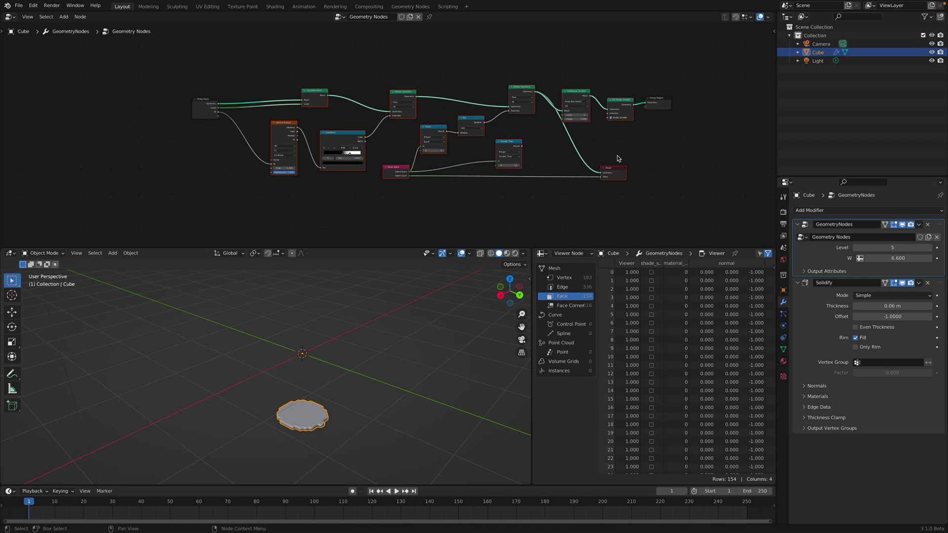
{"action": "key", "text": "ctrl+g"}
{"action": "scroll", "coordinate": [415, 126], "scroll_direction": "up", "scroll_amount": 1}
{"action": "key", "text": "Tab"}
{"action": "scroll", "coordinate": [368, 132], "scroll_direction": "up", "scroll_amount": 2}
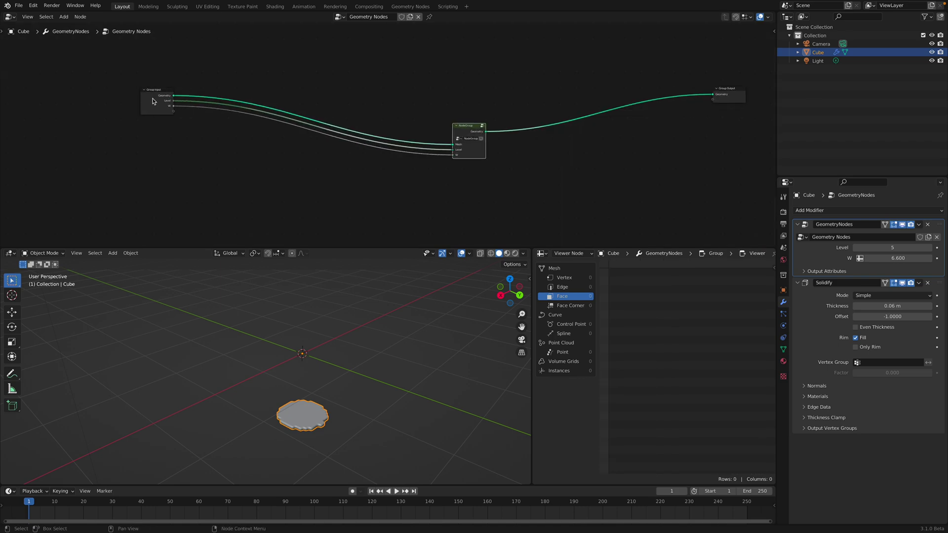
Move Group Input and the new node group close together
{"action": "left_click_drag", "start_coordinate": [152, 99], "coordinate": [352, 105]}
{"action": "scroll", "coordinate": [399, 104], "scroll_direction": "up", "scroll_amount": 4}
{"action": "left_click_drag", "start_coordinate": [494, 130], "coordinate": [489, 79]}
{"action": "middle_click_drag", "start_coordinate": [555, 86], "coordinate": [374, 128]}
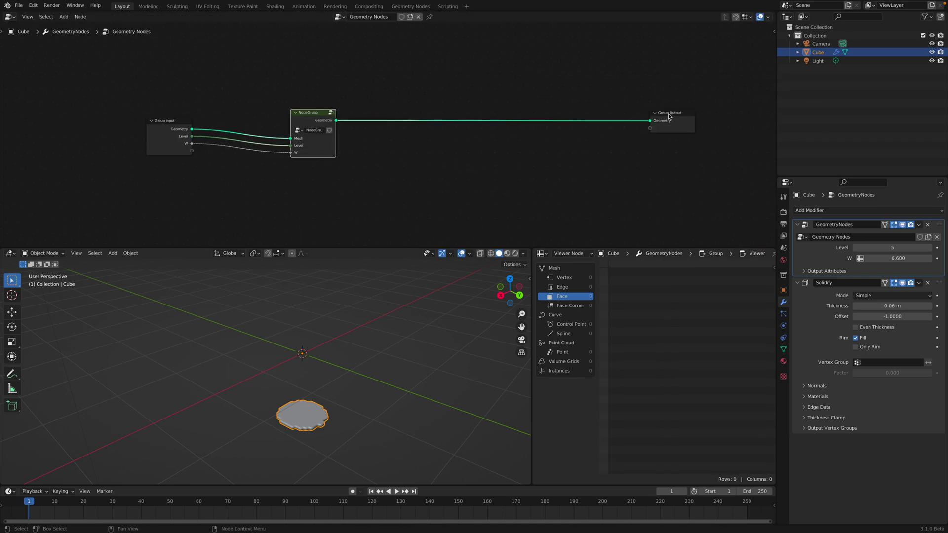
Bring Group Output closer to the node group and raise the node group to free space beneath it
{"action": "left_click_drag", "start_coordinate": [668, 117], "coordinate": [451, 131]}
{"action": "scroll", "coordinate": [437, 134], "scroll_direction": "up", "scroll_amount": 1}
{"action": "left_click_drag", "start_coordinate": [302, 114], "coordinate": [283, 87]}
{"action": "scroll", "coordinate": [330, 175], "scroll_direction": "up", "scroll_amount": 2}
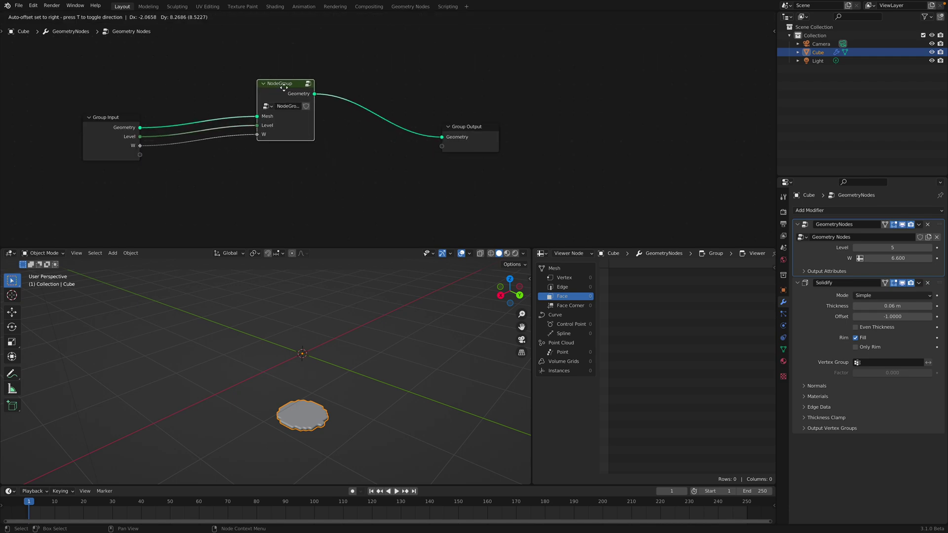
Duplicate the node group below the original and connect Group Input's Geometry to the copy's Mesh input
{"action": "key", "text": "shift+d"}
{"action": "left_click", "coordinate": [286, 189]}
{"action": "middle_click_drag", "start_coordinate": [286, 188], "coordinate": [296, 168]}
{"action": "left_click_drag", "start_coordinate": [151, 107], "coordinate": [272, 179]}
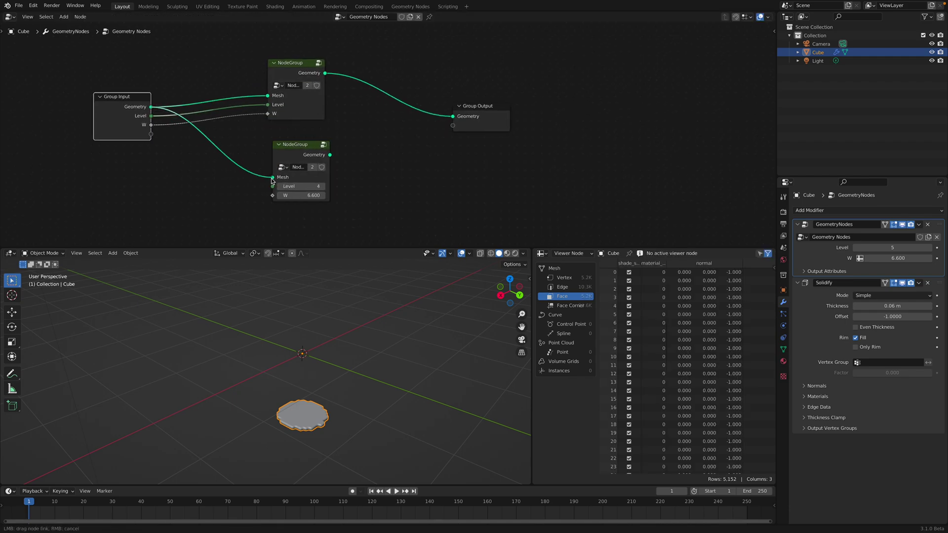
Add a Join Geometry node before Group Output and connect the second node group's Geometry to it
{"action": "left_click_drag", "start_coordinate": [471, 114], "coordinate": [525, 106]}
{"action": "key", "text": "shift+a"}
{"action": "type", "text": "s"}
{"action": "type", "text": "join"}
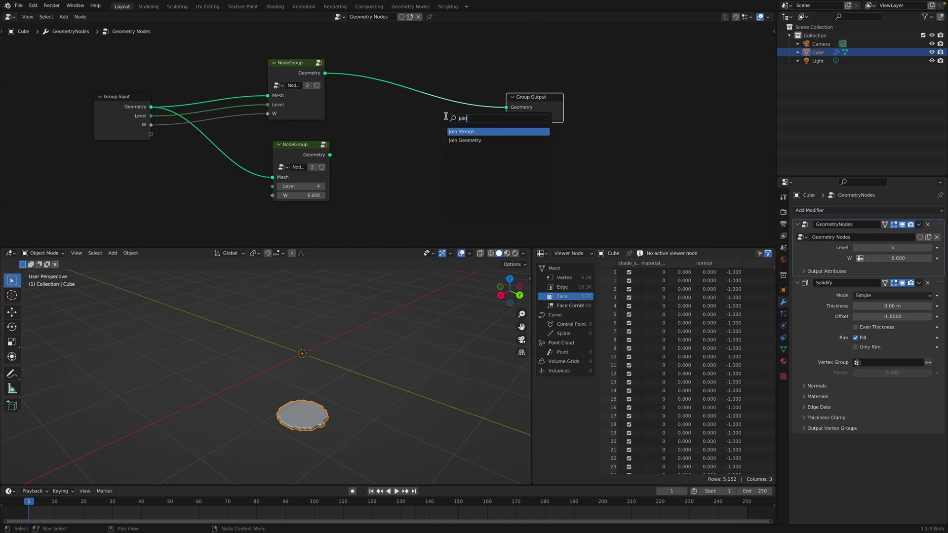
{"action": "key", "text": "Down"}
{"action": "key", "text": "Return"}
{"action": "left_click", "coordinate": [409, 93]}
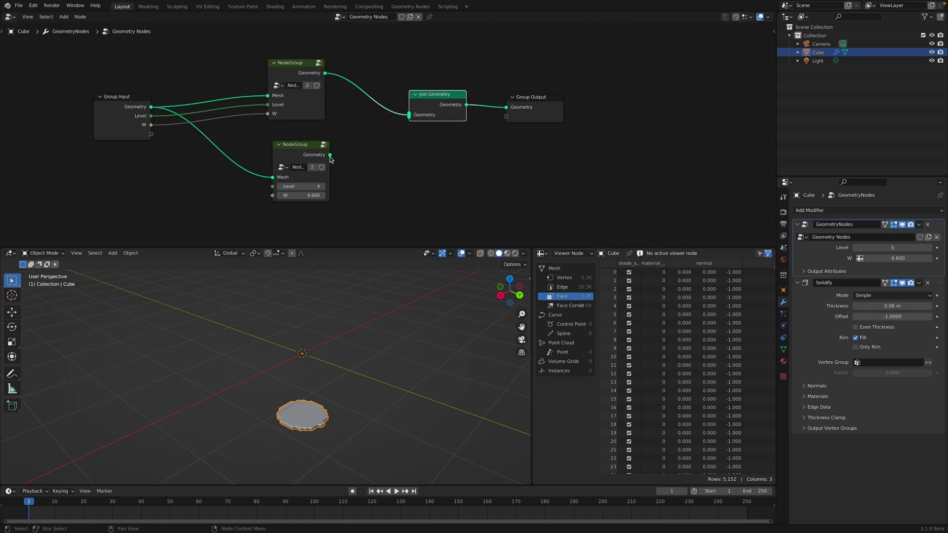
{"action": "left_click_drag", "start_coordinate": [330, 154], "coordinate": [399, 116]}
{"action": "left_click_drag", "start_coordinate": [537, 103], "coordinate": [566, 96]}
{"action": "middle_click_drag", "start_coordinate": [360, 176], "coordinate": [370, 152]}
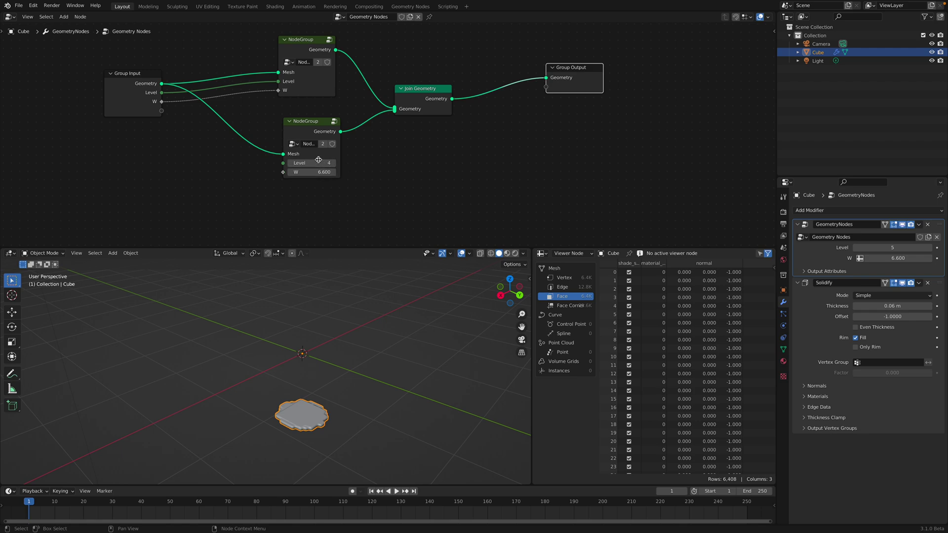
Set the lower node group's W to 6.640 and open that group for editing
{"action": "left_click_drag", "start_coordinate": [316, 172], "coordinate": [322, 172]}
{"action": "left_click", "coordinate": [321, 131]}
{"action": "key", "text": "Tab"}
{"action": "scroll", "coordinate": [358, 146], "scroll_direction": "down", "scroll_amount": 4}
{"action": "middle_click_drag", "start_coordinate": [358, 146], "coordinate": [426, 113]}
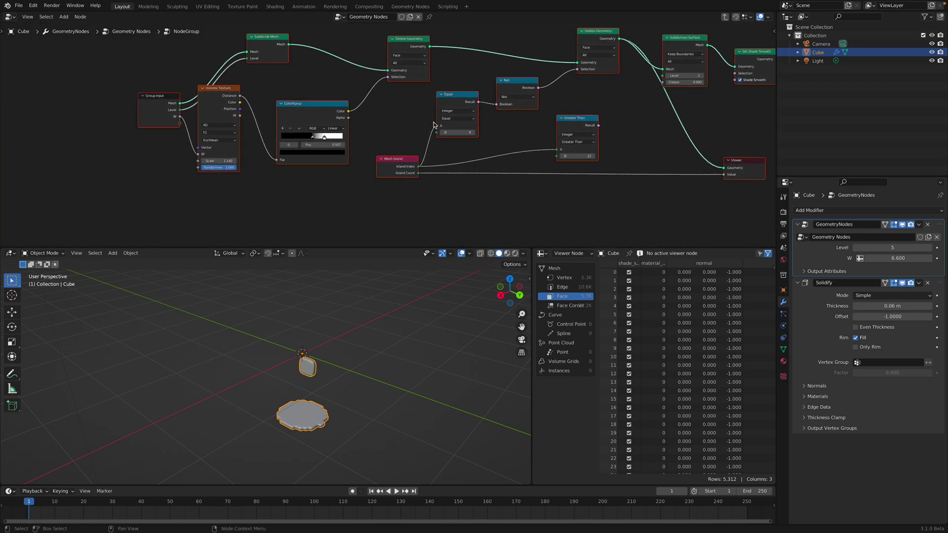
Expose the Equal node's B value as a new Group Input socket and return to the parent tree
{"action": "left_click_drag", "start_coordinate": [427, 142], "coordinate": [169, 132]}
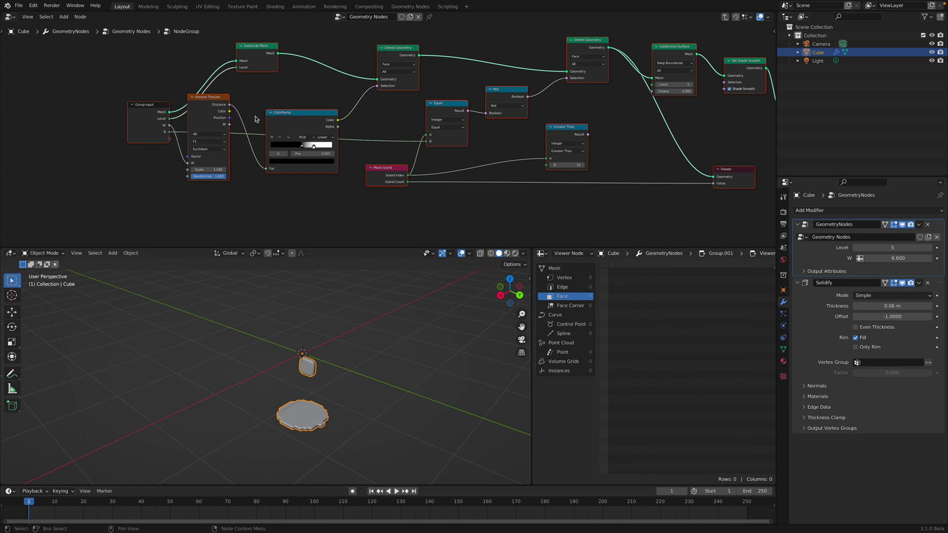
{"action": "key", "text": "Tab"}
{"action": "scroll", "coordinate": [276, 113], "scroll_direction": "up", "scroll_amount": 2}
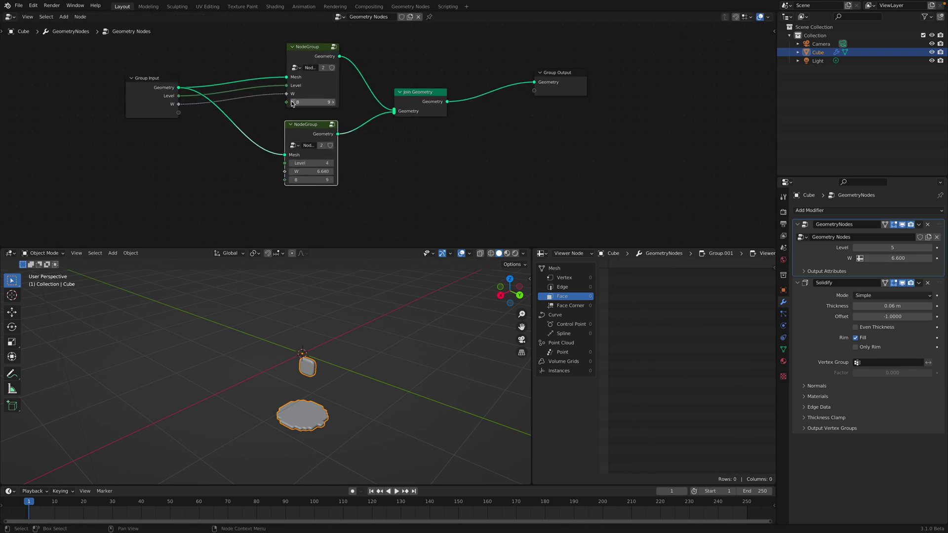
Step through island indices on the upper node group and leave its B at 8
{"action": "left_click", "coordinate": [294, 102]}
{"action": "left_click", "coordinate": [332, 102]}
{"action": "left_click", "coordinate": [332, 103]}
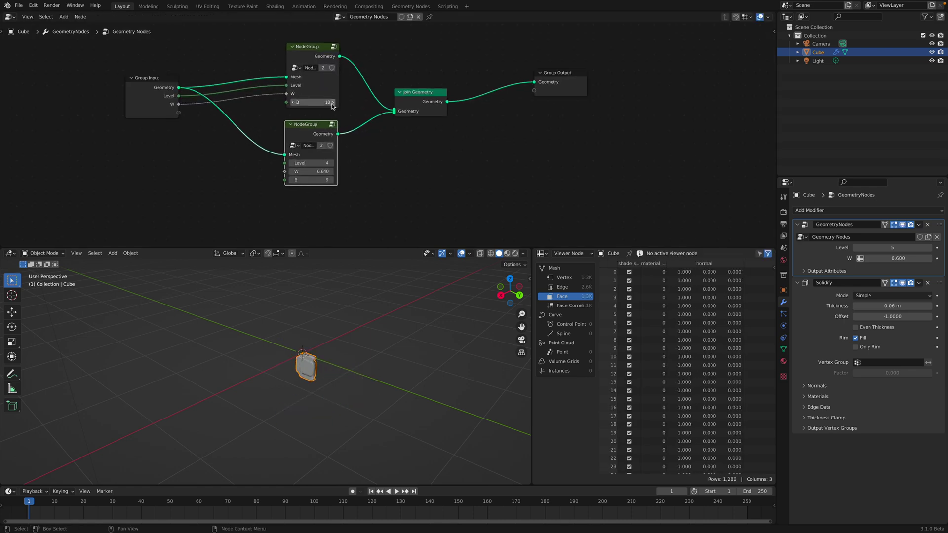
{"action": "left_click", "coordinate": [294, 103]}
{"action": "left_click", "coordinate": [293, 102]}
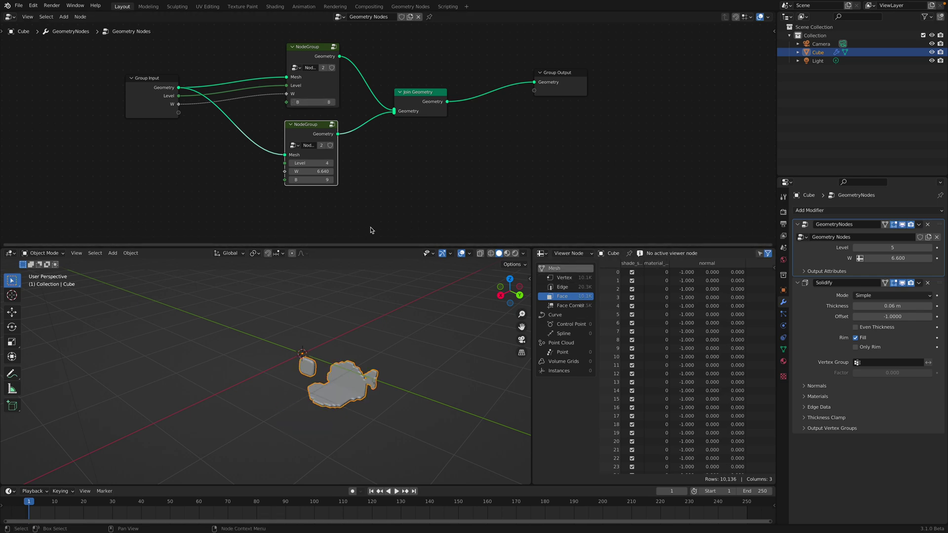
Step through island indices on the lower node group, ending with its B at 15
{"action": "left_click", "coordinate": [294, 179]}
{"action": "left_click", "coordinate": [294, 179]}
{"action": "left_click", "coordinate": [294, 180]}
{"action": "left_click", "coordinate": [331, 181]}
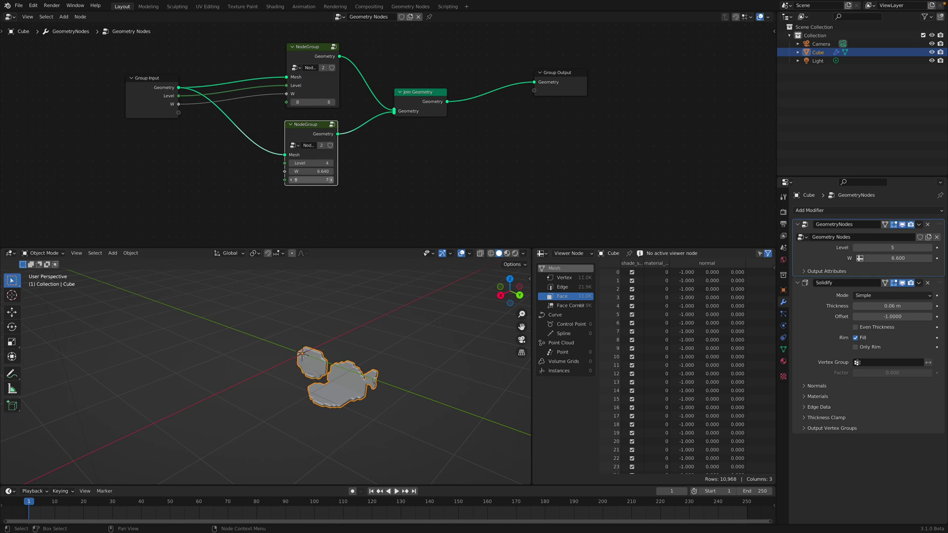
{"action": "left_click", "coordinate": [331, 181]}
{"action": "left_click", "coordinate": [331, 180]}
{"action": "left_click", "coordinate": [331, 181]}
{"action": "left_click", "coordinate": [331, 181]}
{"action": "left_click", "coordinate": [331, 181]}
{"action": "left_click", "coordinate": [331, 181]}
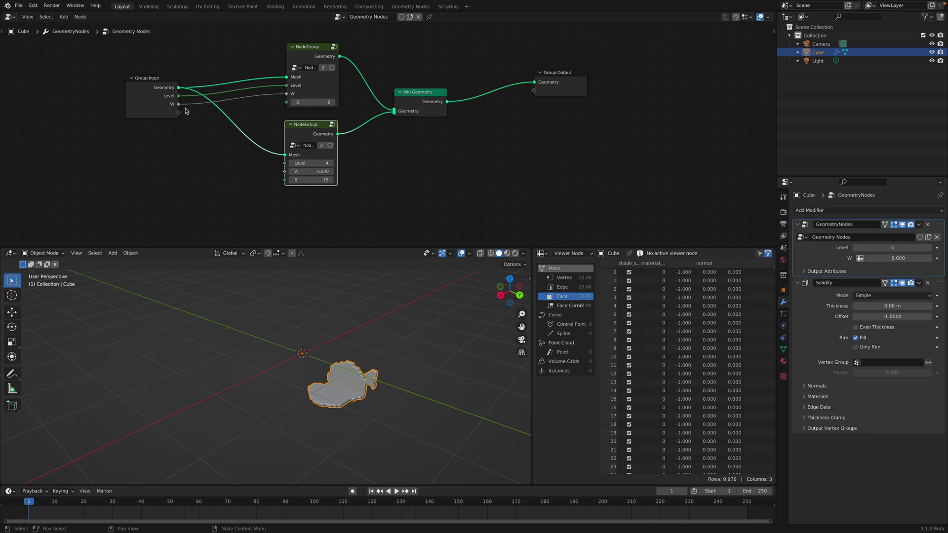
Connect Group Input's Level and W to the lower node group and reduce its B index
{"action": "left_click_drag", "start_coordinate": [179, 96], "coordinate": [285, 163]}
{"action": "left_click_drag", "start_coordinate": [178, 104], "coordinate": [285, 172]}
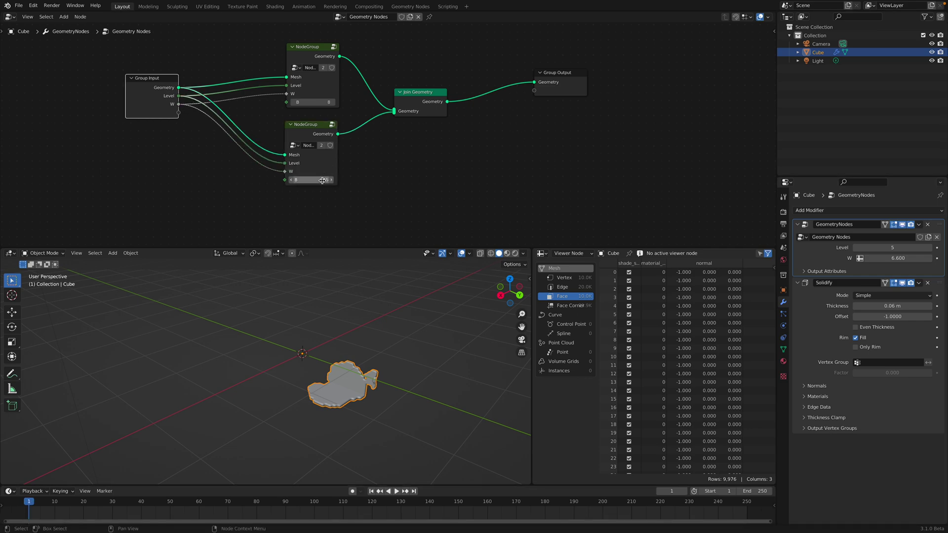
{"action": "key", "text": "Return"}
{"action": "left_click", "coordinate": [292, 181]}
{"action": "left_click", "coordinate": [292, 181]}
{"action": "left_click", "coordinate": [292, 180]}
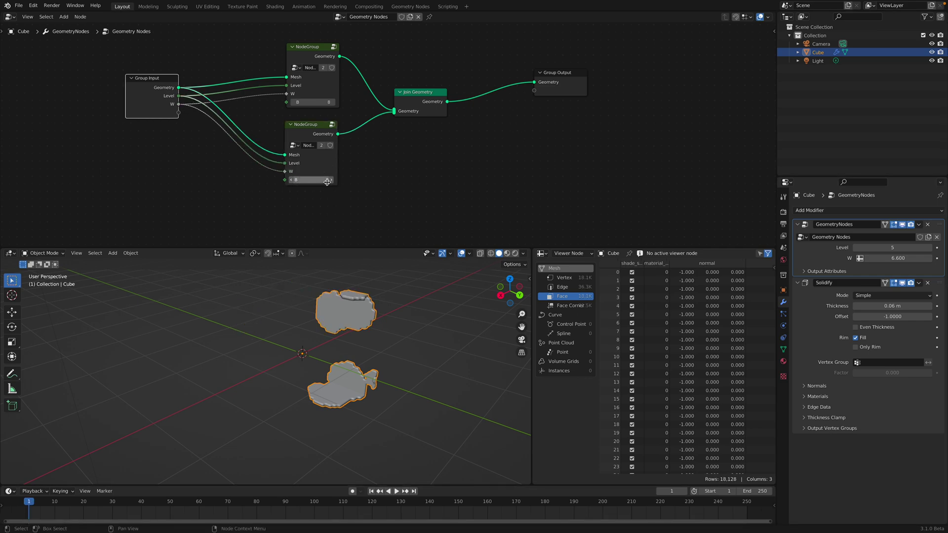
Set the lower node group's B to 4 and move the node slightly closer to the upper one
{"action": "left_click", "coordinate": [332, 181]}
{"action": "left_click", "coordinate": [332, 182]}
{"action": "left_click", "coordinate": [332, 181]}
{"action": "left_click", "coordinate": [333, 181]}
{"action": "left_click", "coordinate": [332, 181]}
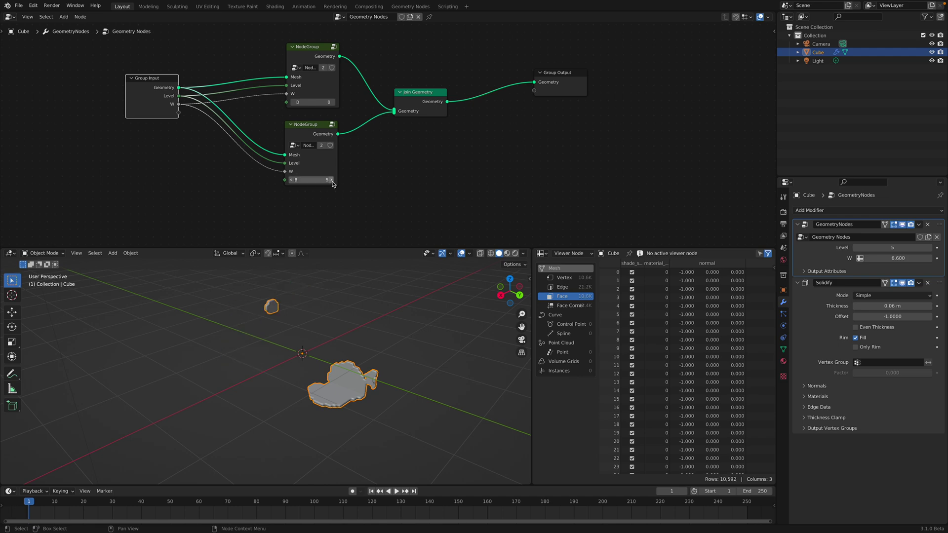
{"action": "left_click", "coordinate": [295, 180]}
{"action": "left_click", "coordinate": [295, 180]}
{"action": "left_click_drag", "start_coordinate": [311, 134], "coordinate": [304, 124]}
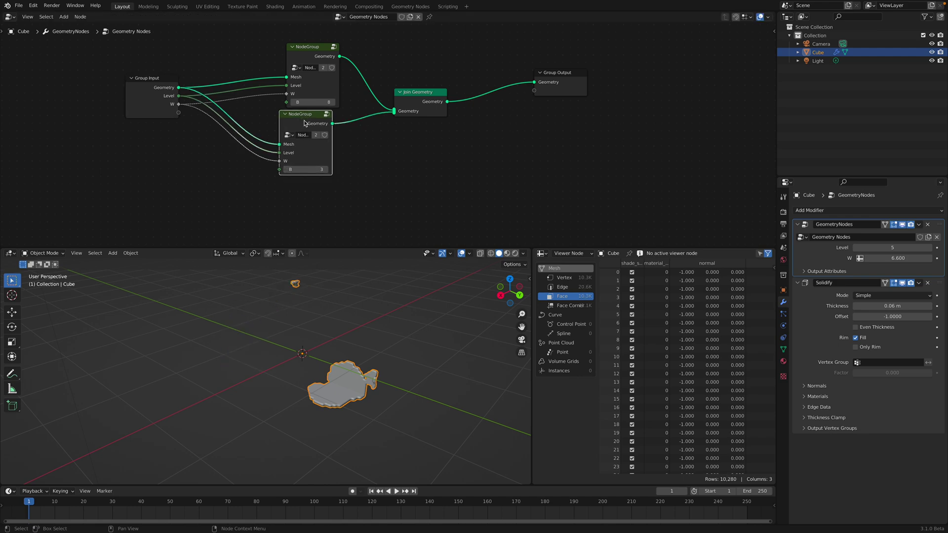
{"action": "left_click", "coordinate": [325, 169]}
Duplicate the lower node group as a third one beneath it and feed it Group Input's Geometry, Level and W
{"action": "key", "text": "shift+d"}
{"action": "left_click", "coordinate": [334, 229]}
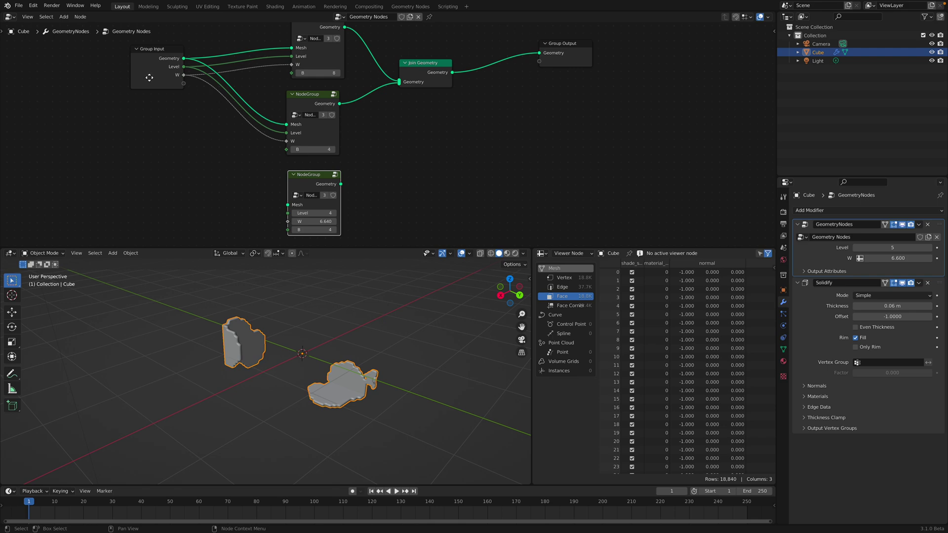
{"action": "left_click_drag", "start_coordinate": [149, 77], "coordinate": [165, 96]}
{"action": "left_click_drag", "start_coordinate": [165, 104], "coordinate": [290, 223]}
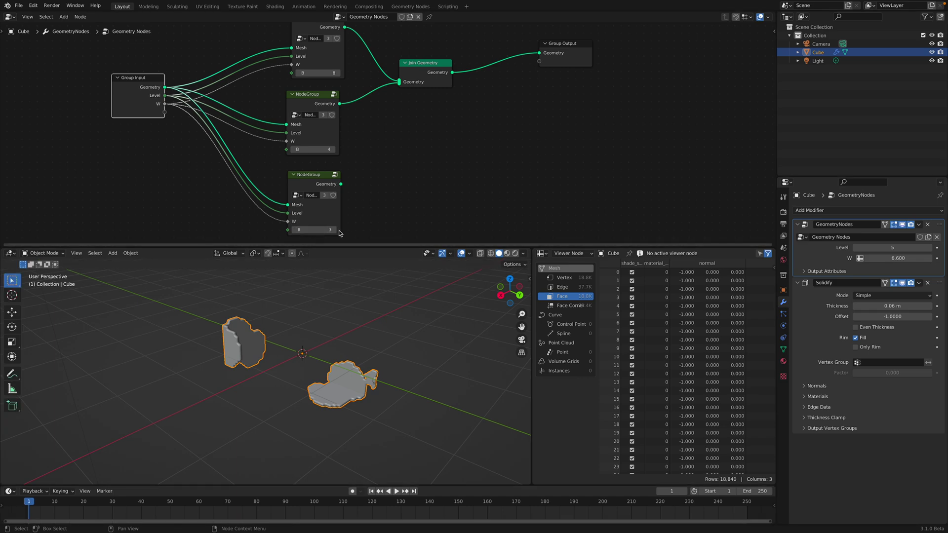
Connect the third node group's Geometry to Join Geometry and adjust its B index to pick another island
{"action": "left_click", "coordinate": [336, 230]}
{"action": "left_click_drag", "start_coordinate": [341, 184], "coordinate": [400, 87]}
{"action": "mouse_move", "coordinate": [340, 331]}
{"action": "middle_mouse_down"}
{"action": "mouse_move", "coordinate": [343, 387]}
{"action": "mouse_move", "coordinate": [323, 317]}
{"action": "mouse_move", "coordinate": [342, 348]}
{"action": "middle_mouse_up"}
{"action": "left_click", "coordinate": [295, 231]}
{"action": "left_click", "coordinate": [334, 231]}
{"action": "middle_click_drag", "start_coordinate": [436, 69], "coordinate": [401, 97]}
Make room around Join Geometry and Group Output and add a Geometry to Instance node above Join Geometry
{"action": "left_click_drag", "start_coordinate": [402, 100], "coordinate": [399, 131]}
{"action": "left_click_drag", "start_coordinate": [529, 74], "coordinate": [613, 79]}
{"action": "key", "text": "shift+a"}
{"action": "left_click", "coordinate": [476, 75]}
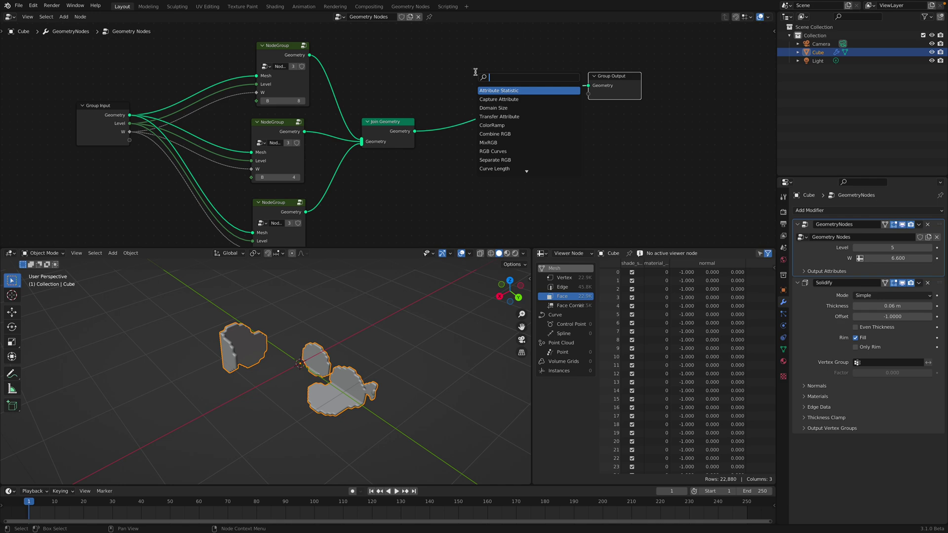
{"action": "type", "text": "ins"}
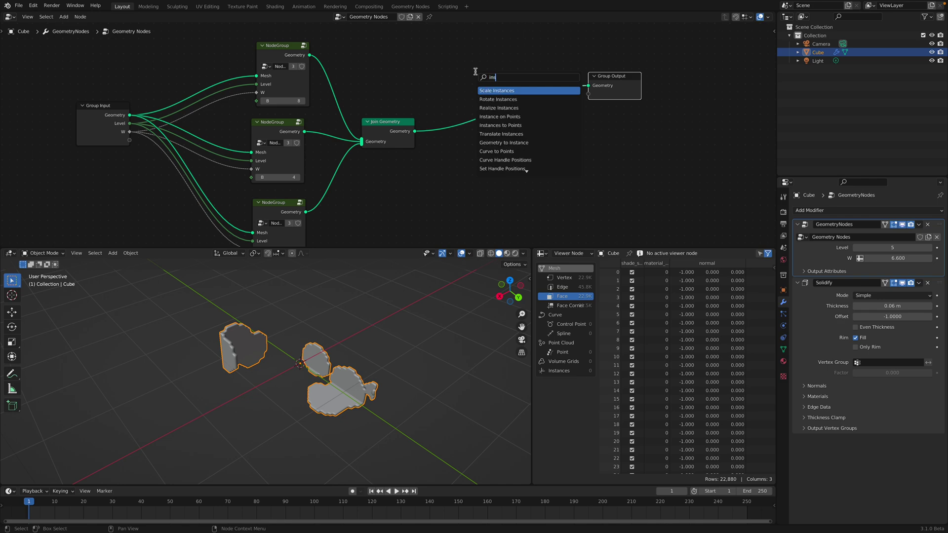
{"action": "type", "text": "tan"}
{"action": "key", "text": "BackSpace"}
{"action": "key", "text": "BackSpace"}
{"action": "key", "text": "BackSpace"}
{"action": "key", "text": "BackSpace"}
{"action": "key", "text": "BackSpace"}
{"action": "key", "text": "BackSpace"}
{"action": "type", "text": "geom"}
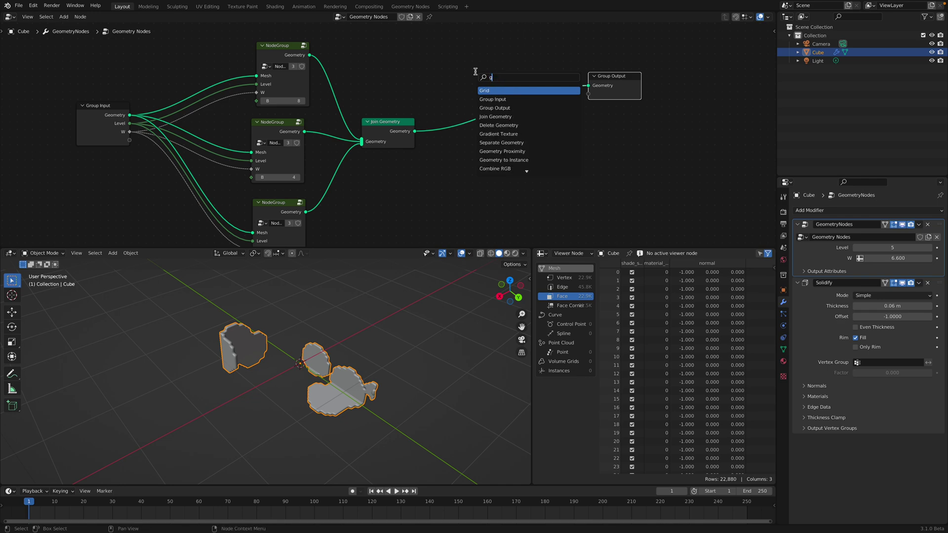
{"action": "key", "text": "Down"}
{"action": "key", "text": "Down"}
{"action": "key", "text": "Down"}
{"action": "key", "text": "Down"}
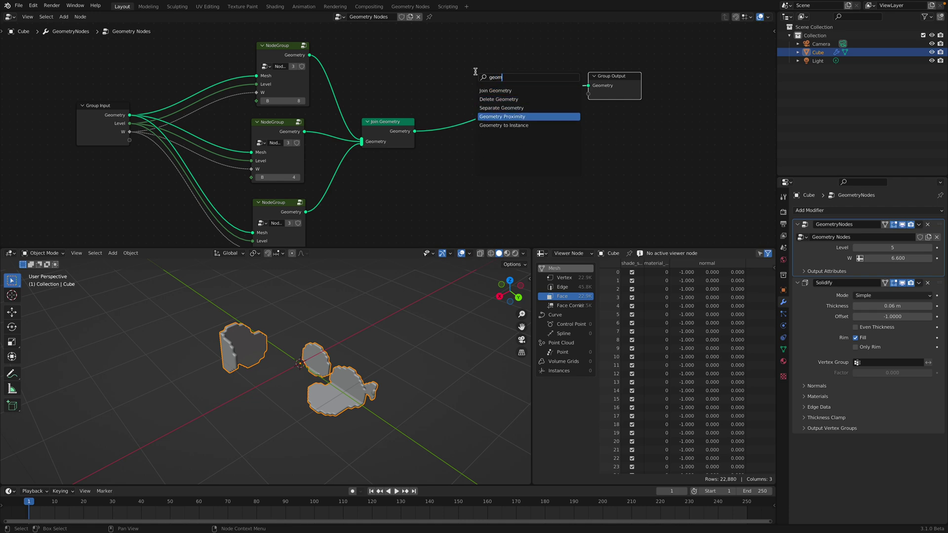
{"action": "key", "text": "Return"}
{"action": "left_click", "coordinate": [337, 55]}
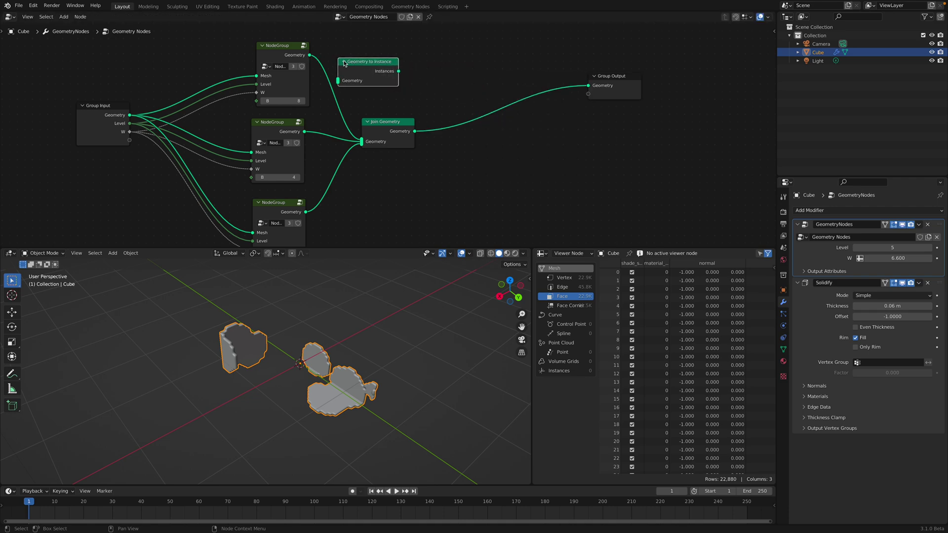
{"action": "left_click_drag", "start_coordinate": [343, 61], "coordinate": [371, 53]}
Replace Join Geometry by deleting it and connecting all three node groups to Geometry to Instance, and save the file
{"action": "left_click", "coordinate": [397, 119]}
{"action": "key", "text": "x"}
{"action": "left_click_drag", "start_coordinate": [309, 55], "coordinate": [365, 74]}
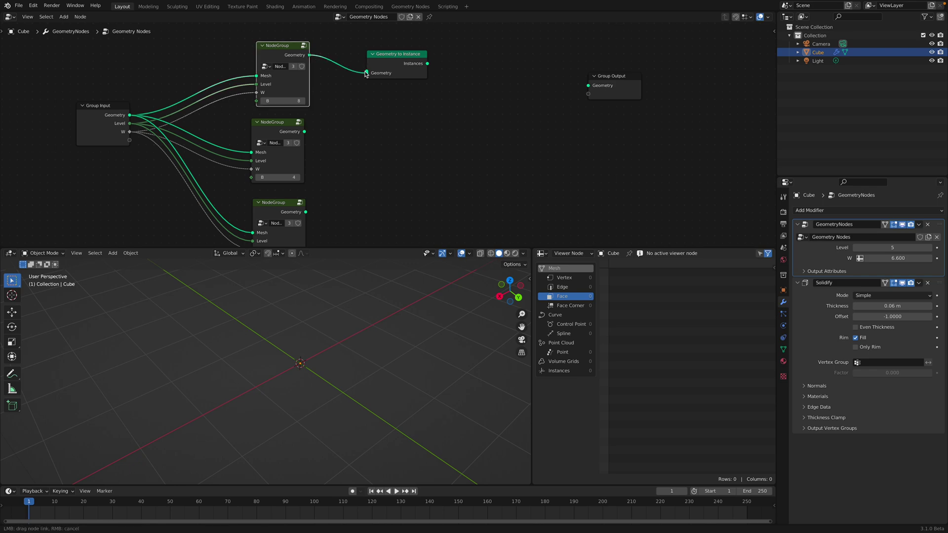
{"action": "left_click_drag", "start_coordinate": [306, 132], "coordinate": [361, 78]}
{"action": "left_click_drag", "start_coordinate": [306, 211], "coordinate": [367, 73]}
{"action": "left_click_drag", "start_coordinate": [424, 58], "coordinate": [423, 97]}
{"action": "key", "text": "ctrl+s"}
Move Group Output up and add a Grid node above Geometry to Instance
{"action": "left_click_drag", "start_coordinate": [611, 76], "coordinate": [608, 34]}
{"action": "middle_click_drag", "start_coordinate": [453, 28], "coordinate": [449, 106]}
{"action": "key", "text": "shift+a"}
{"action": "type", "text": "s"}
{"action": "type", "text": "gri"}
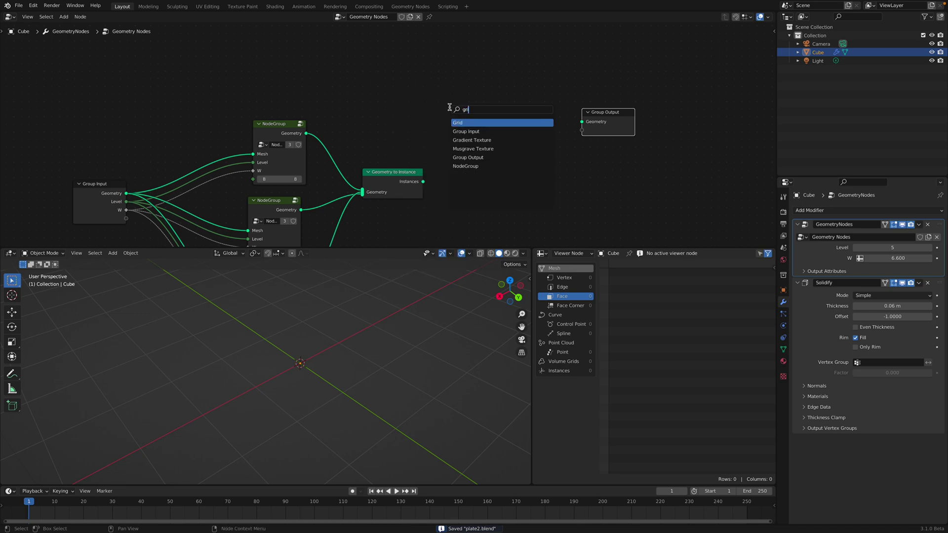
{"action": "key", "text": "Return"}
{"action": "left_click", "coordinate": [368, 80]}
Add an Instance on Points node between the Grid node and Group Output
{"action": "key", "text": "shift+a"}
{"action": "type", "text": "sins"}
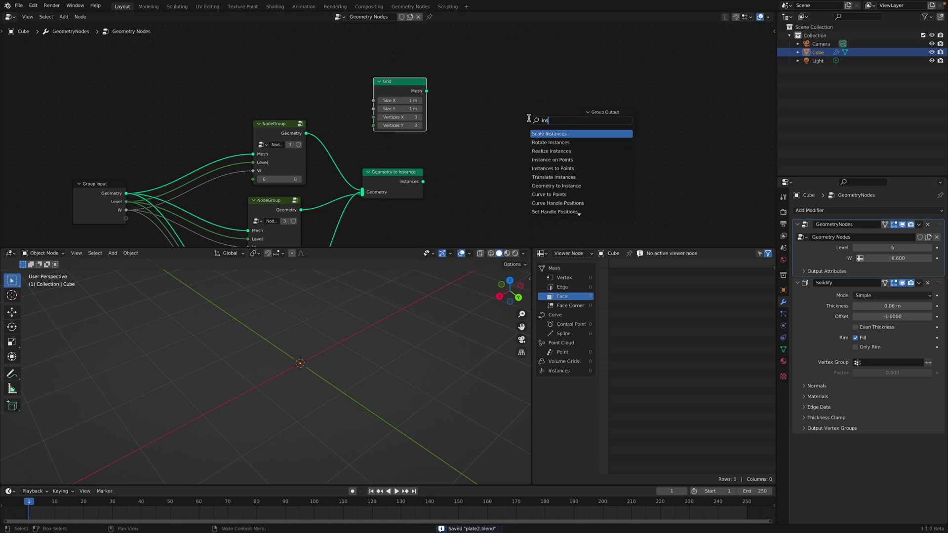
{"action": "left_click", "coordinate": [551, 158]}
{"action": "left_click", "coordinate": [459, 121]}
Connect Grid's Mesh to Points, Geometry to Instance's output to Instance, and Instance on Points' output to Group Output
{"action": "left_click_drag", "start_coordinate": [426, 91], "coordinate": [490, 125]}
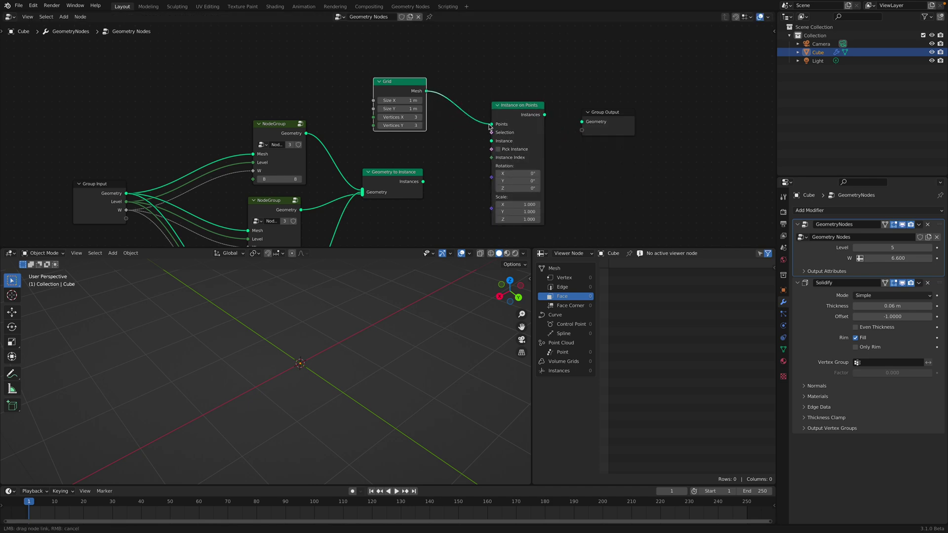
{"action": "left_click_drag", "start_coordinate": [423, 179], "coordinate": [498, 143]}
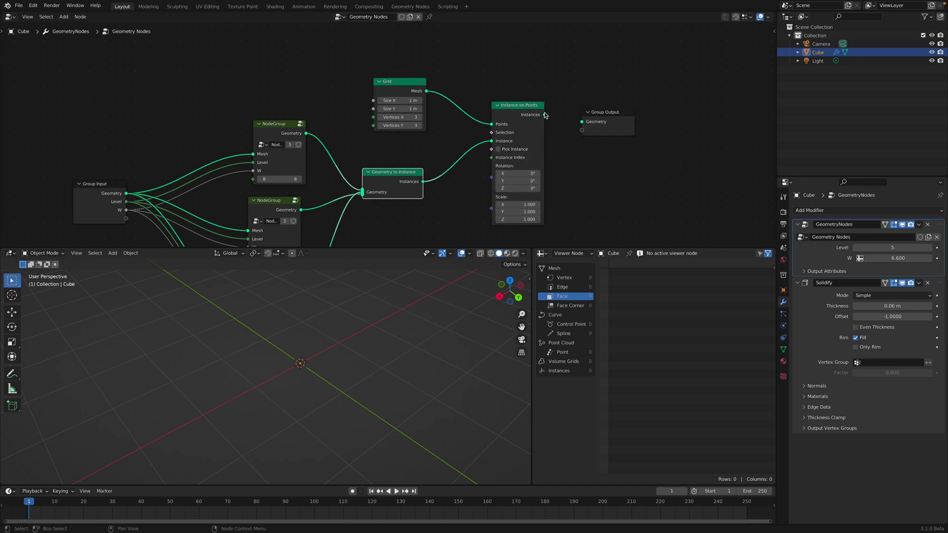
{"action": "left_click_drag", "start_coordinate": [545, 115], "coordinate": [582, 122]}
{"action": "mouse_move", "coordinate": [402, 333]}
{"action": "middle_mouse_down"}
{"action": "mouse_move", "coordinate": [418, 285]}
{"action": "mouse_move", "coordinate": [387, 324]}
{"action": "middle_mouse_up"}
{"action": "left_click_drag", "start_coordinate": [410, 186], "coordinate": [419, 181]}
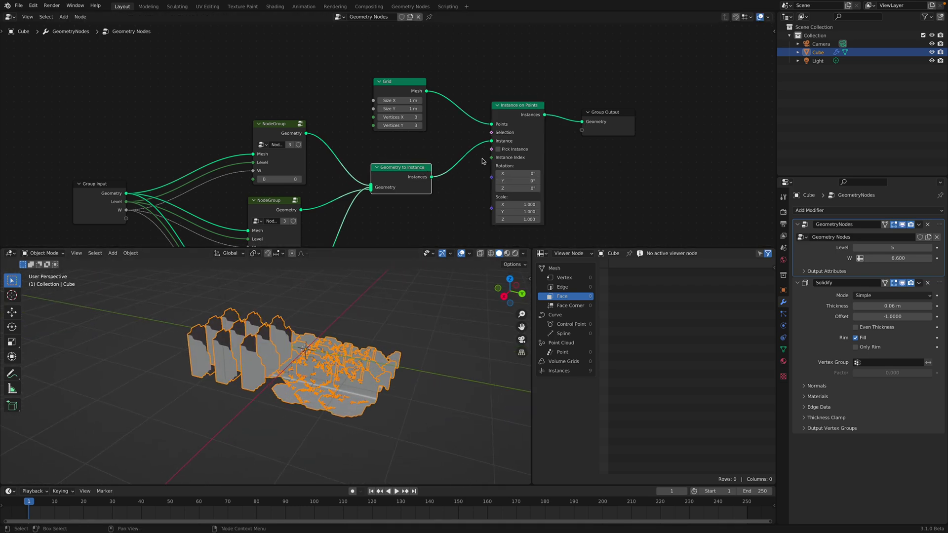
Enable Pick Instance on the Instance on Points node and move the node up slightly
{"action": "left_click", "coordinate": [519, 149]}
{"action": "left_click", "coordinate": [519, 149]}
{"action": "left_click", "coordinate": [519, 150]}
{"action": "left_click_drag", "start_coordinate": [525, 136], "coordinate": [536, 121]}
{"action": "middle_click_drag", "start_coordinate": [467, 209], "coordinate": [476, 181]}
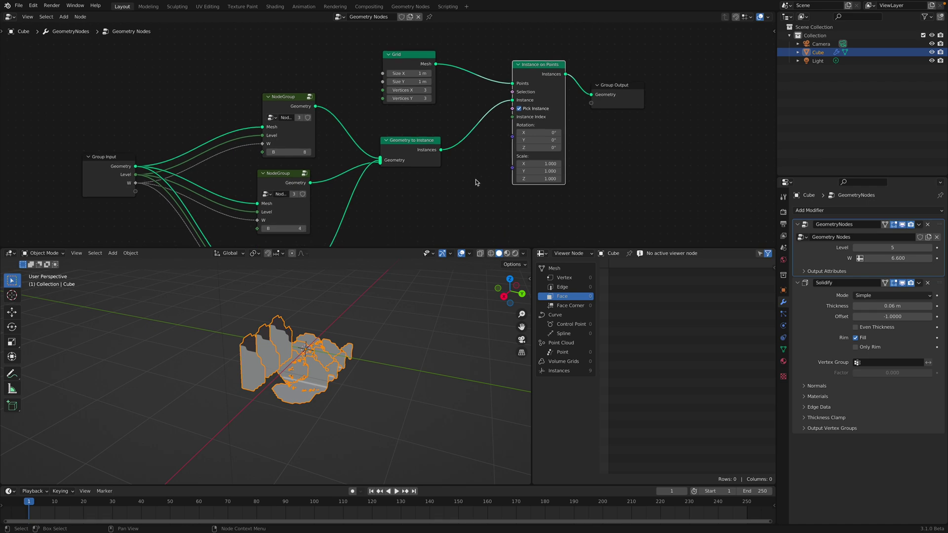
Add a Random Value node set to Integer and connect its Value to Instance Index
{"action": "key", "text": "shift+a"}
{"action": "left_click", "coordinate": [459, 197]}
{"action": "type", "text": "random"}
{"action": "key", "text": "Return"}
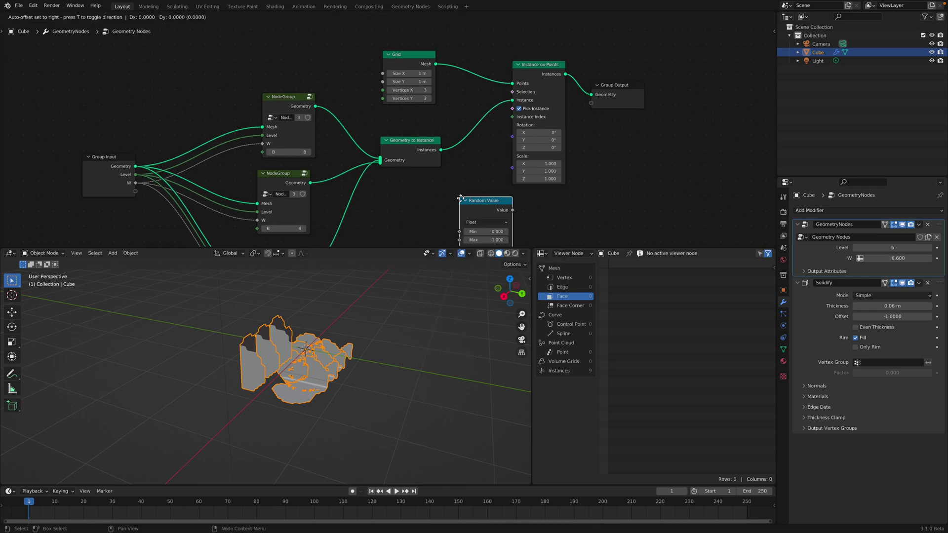
{"action": "left_click", "coordinate": [402, 172]}
{"action": "left_click", "coordinate": [414, 193]}
{"action": "left_click", "coordinate": [416, 211]}
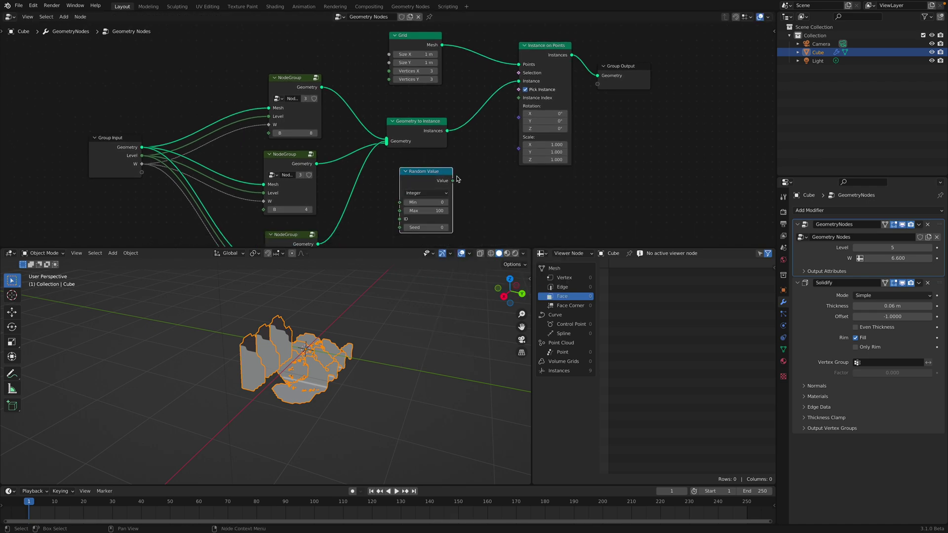
{"action": "left_click_drag", "start_coordinate": [519, 103], "coordinate": [519, 101]}
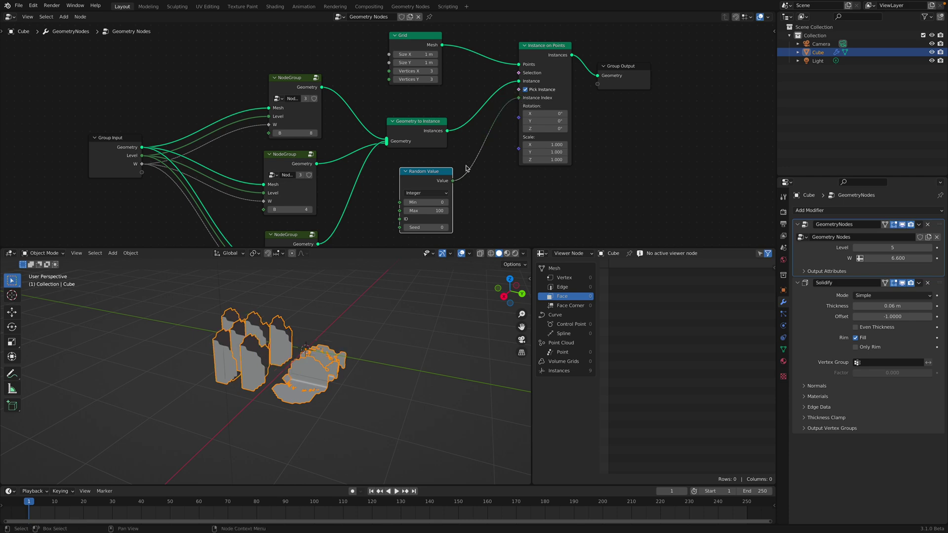
Set the Random Value node's Seed to 28 and its Max to 2 after trying 3
{"action": "middle_click_drag", "start_coordinate": [406, 326], "coordinate": [386, 332]}
{"action": "left_click_drag", "start_coordinate": [426, 228], "coordinate": [439, 228]}
{"action": "left_click", "coordinate": [427, 209]}
{"action": "type", "text": "3"}
{"action": "key", "text": "Return"}
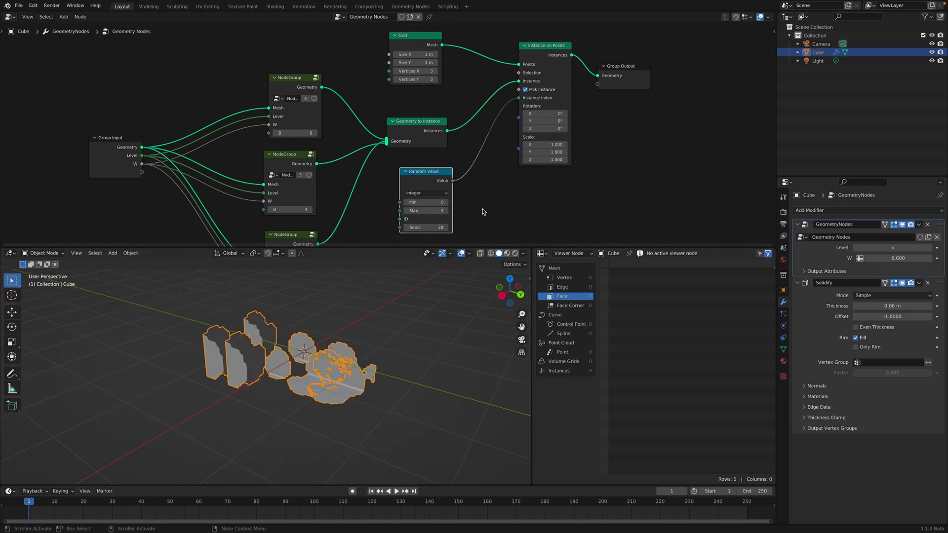
{"action": "left_click", "coordinate": [438, 210]}
{"action": "type", "text": "2"}
{"action": "key", "text": "Return"}
{"action": "middle_click_drag", "start_coordinate": [419, 336], "coordinate": [383, 341]}
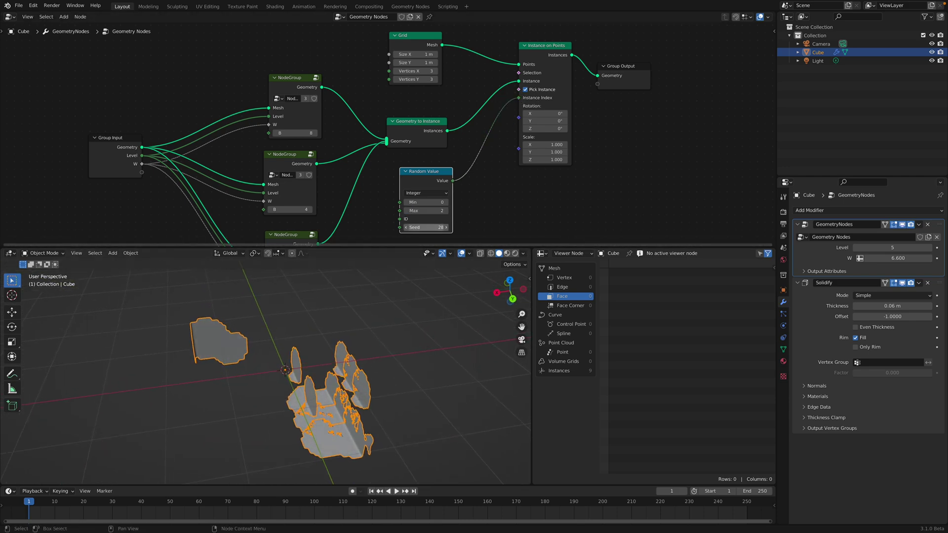
Set the Random Value node's Seed to 76 and the second NodeGroup's B to 6
{"action": "left_click_drag", "start_coordinate": [430, 228], "coordinate": [449, 227]}
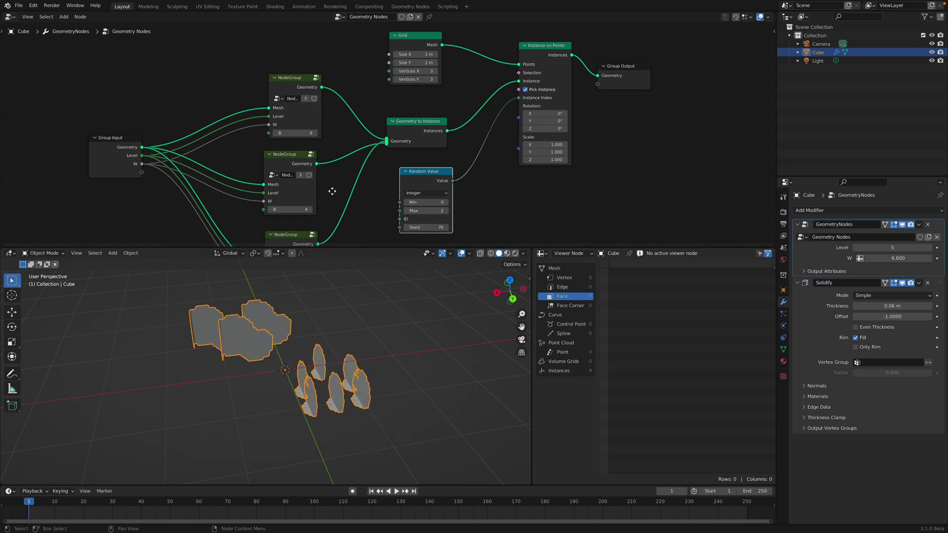
{"action": "middle_click_drag", "start_coordinate": [307, 192], "coordinate": [326, 165]}
{"action": "left_click", "coordinate": [323, 159]}
{"action": "left_click", "coordinate": [323, 159]}
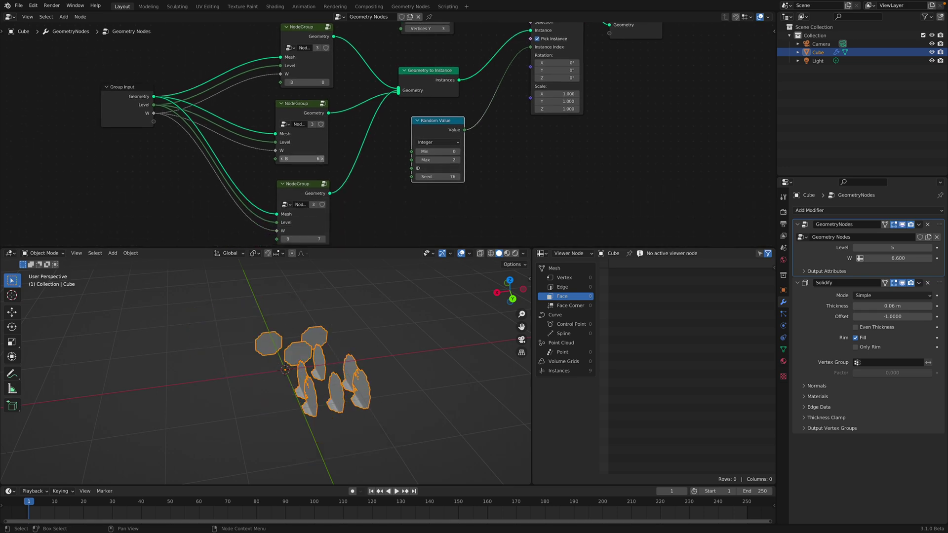
{"action": "left_click", "coordinate": [323, 159]}
{"action": "left_click", "coordinate": [283, 159]}
Set the Grid node's Size X and Size Y to 3.6 m
{"action": "middle_click_drag", "start_coordinate": [430, 108], "coordinate": [425, 160]}
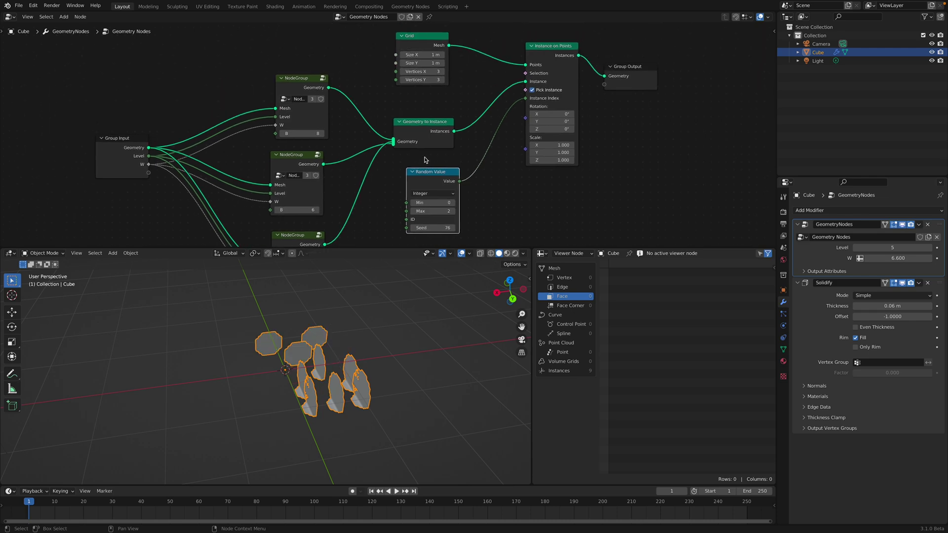
{"action": "left_click_drag", "start_coordinate": [422, 55], "coordinate": [444, 55]}
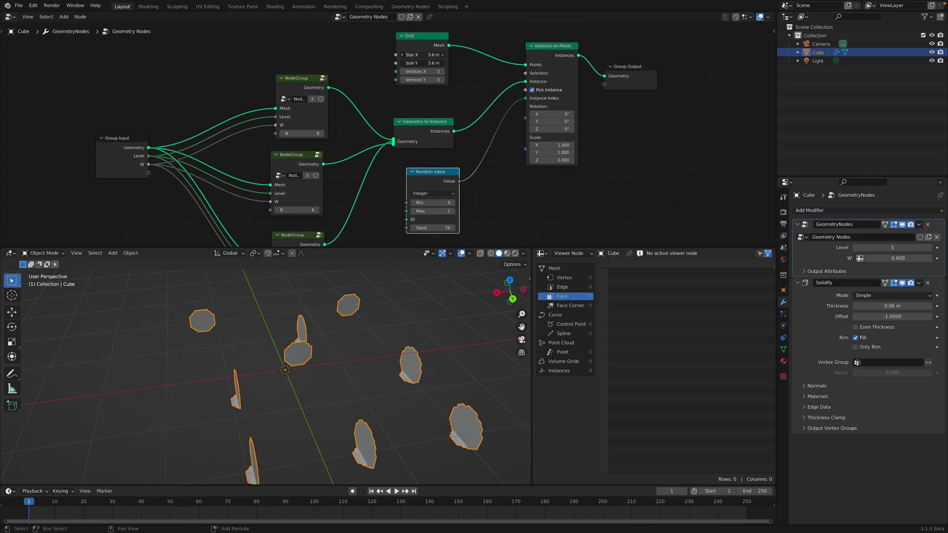
{"action": "middle_click_drag", "start_coordinate": [405, 375], "coordinate": [401, 279]}
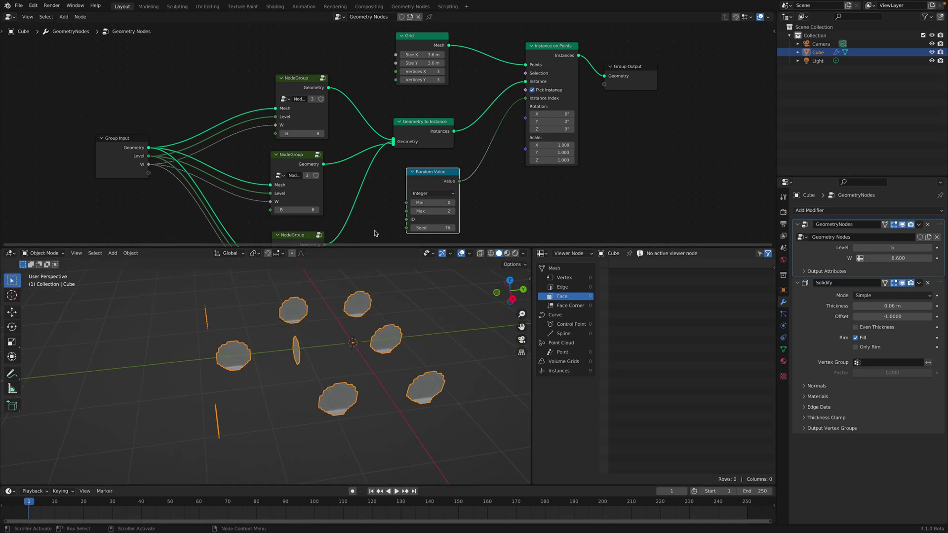
Insert a Realize Instances node between Instance on Points and Group Output, and set the Solidify Thickness to 0.122 m
{"action": "left_click_drag", "start_coordinate": [889, 305], "coordinate": [907, 305]}
{"action": "middle_click_drag", "start_coordinate": [592, 127], "coordinate": [548, 147]}
{"action": "left_click_drag", "start_coordinate": [604, 101], "coordinate": [645, 119]}
{"action": "key", "text": "shift+a"}
{"action": "type", "text": "sre"}
{"action": "left_click", "coordinate": [588, 106]}
{"action": "left_click", "coordinate": [579, 100]}
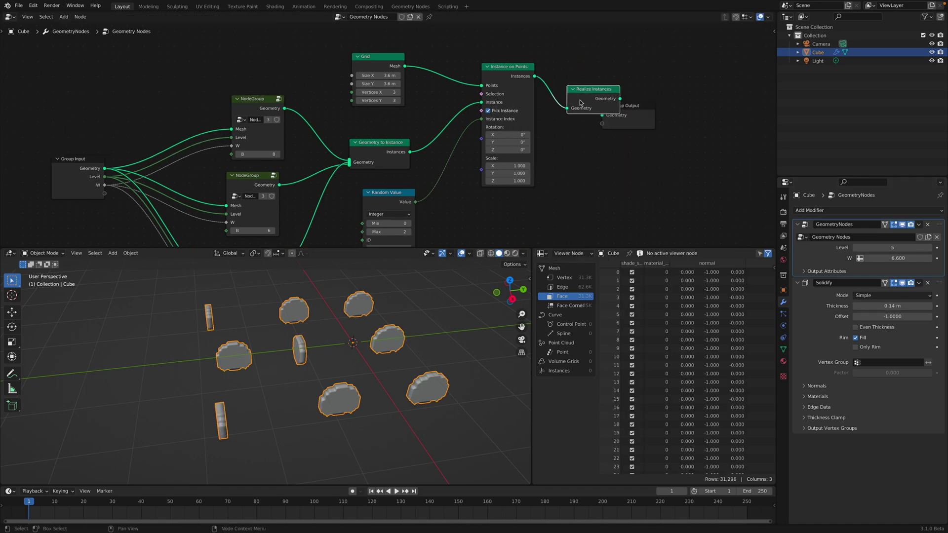
{"action": "mouse_move", "coordinate": [884, 307]}
{"action": "left_mouse_down"}
{"action": "mouse_move", "coordinate": [894, 307]}
{"action": "mouse_move", "coordinate": [880, 306]}
{"action": "left_mouse_up"}
{"action": "middle_click_drag", "start_coordinate": [296, 262], "coordinate": [320, 196]}
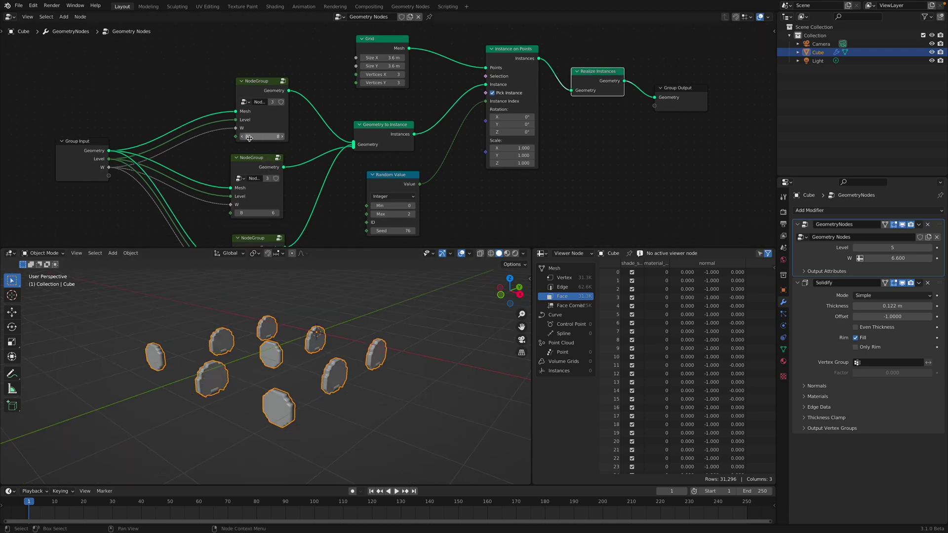
Try the GeometryNodes modifier's Level at 6 and 4, and return it to 5
{"action": "left_click", "coordinate": [929, 248]}
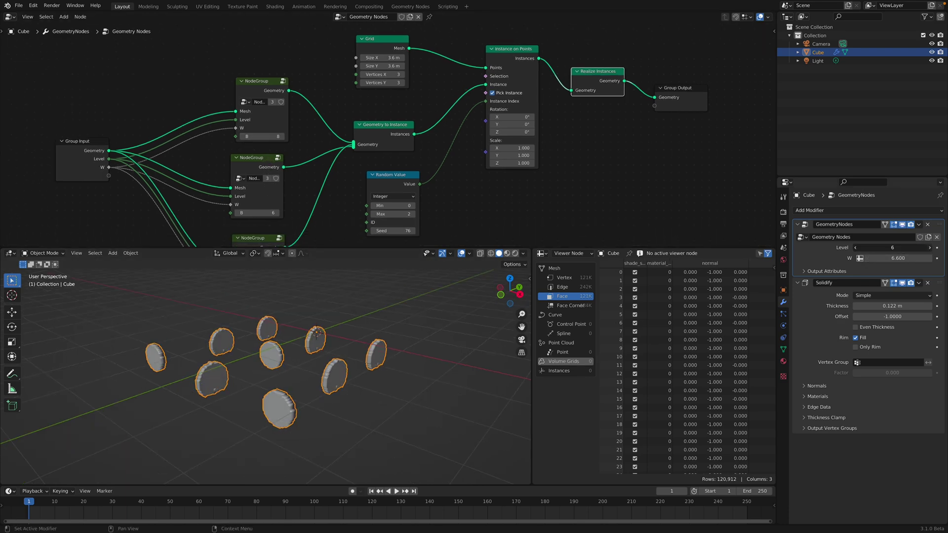
{"action": "left_click", "coordinate": [856, 248]}
{"action": "left_click", "coordinate": [856, 248]}
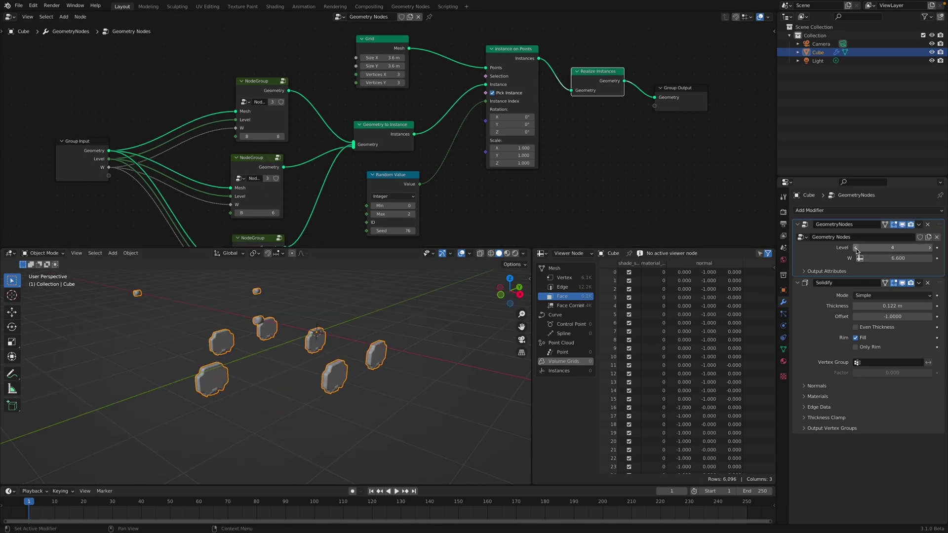
{"action": "left_click", "coordinate": [929, 248]}
Set the GeometryNodes modifier's W to 7.060 and the Random Value node's Seed to 132
{"action": "left_click_drag", "start_coordinate": [903, 258], "coordinate": [926, 258]}
{"action": "left_click_drag", "start_coordinate": [395, 230], "coordinate": [423, 230]}
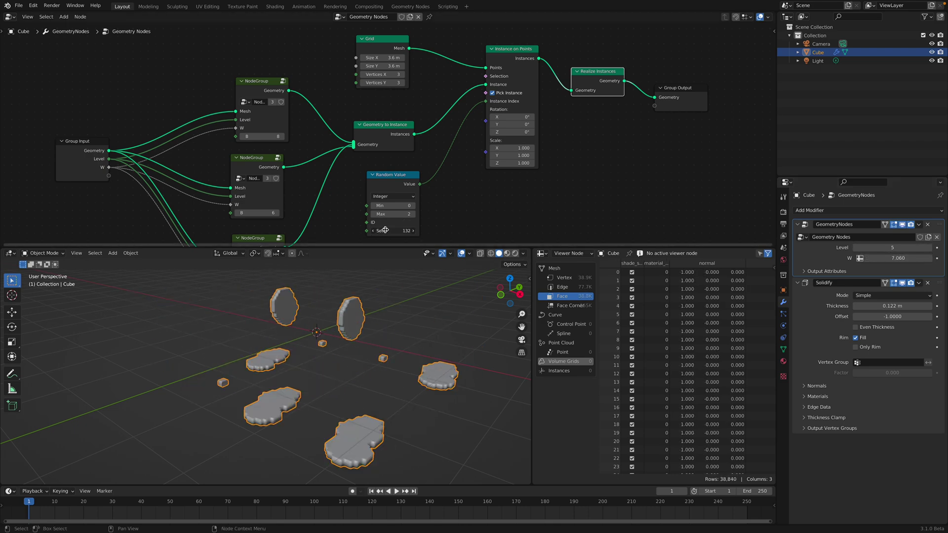
{"action": "scroll", "coordinate": [393, 192], "scroll_direction": "down", "scroll_amount": 2}
{"action": "middle_click_drag", "start_coordinate": [393, 192], "coordinate": [393, 181]}
Open the recent file meshisland_006.blend without saving the changes to plate2.blend
{"action": "left_click", "coordinate": [19, 4]}
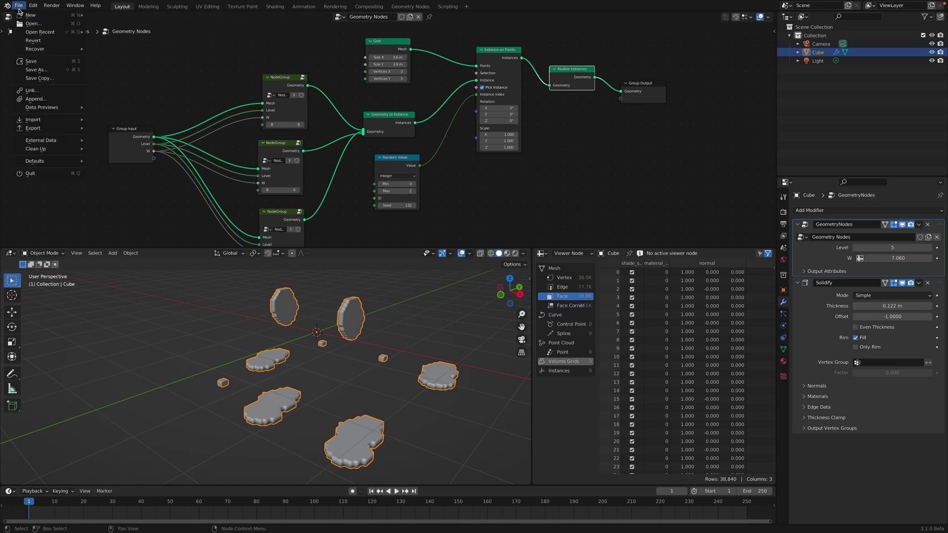
{"action": "mouse_move", "coordinate": [74, 32]}
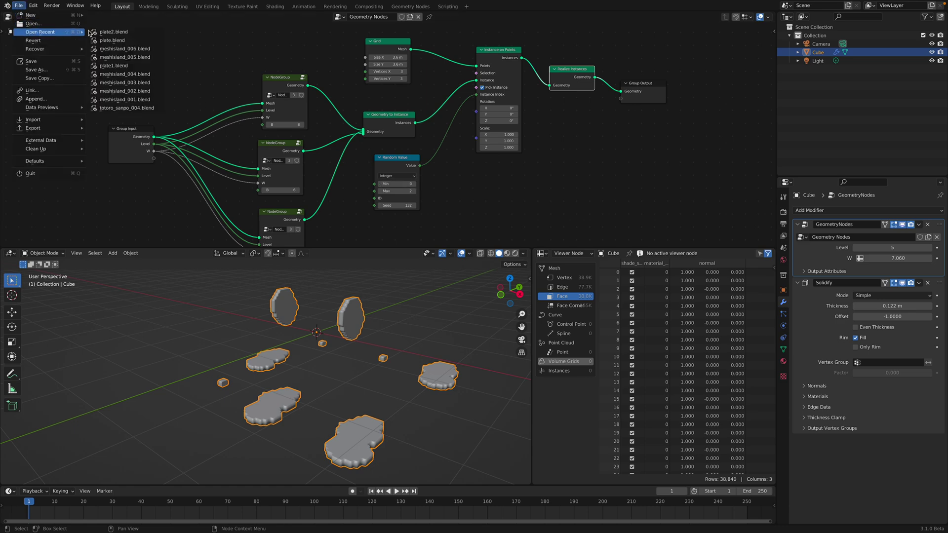
{"action": "left_click", "coordinate": [131, 48]}
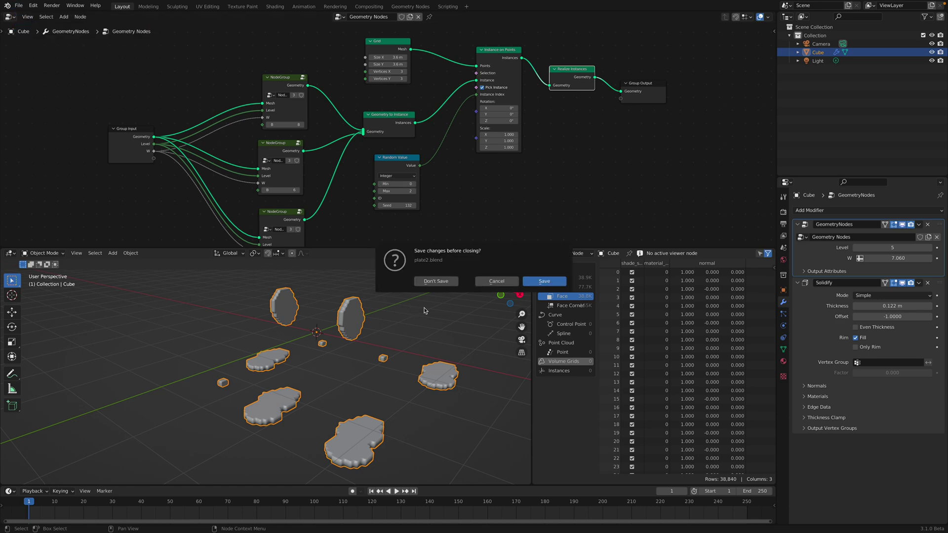
{"action": "left_click", "coordinate": [445, 284]}
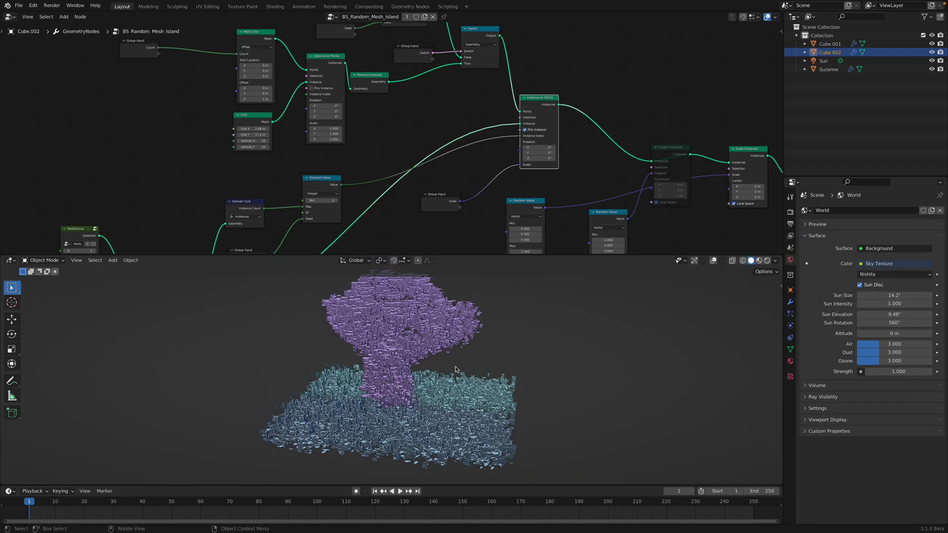
Save the file as a new version named meshisland_007.blend
{"action": "left_click", "coordinate": [18, 5]}
{"action": "left_click", "coordinate": [45, 72]}
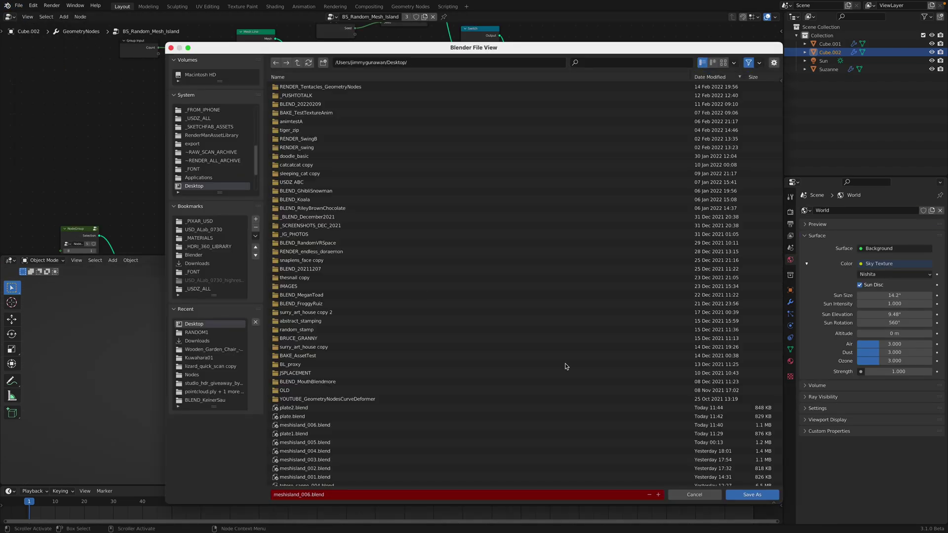
{"action": "left_click", "coordinate": [765, 496]}
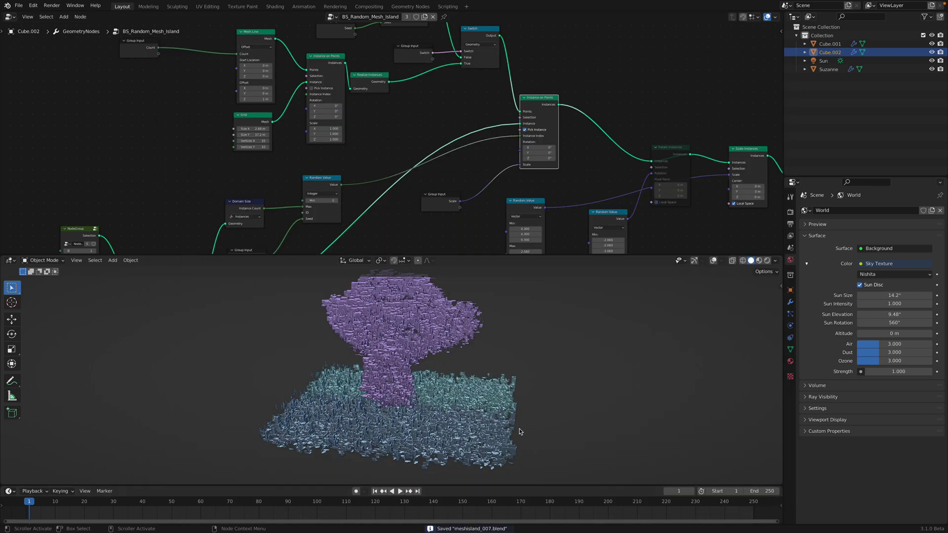
Delete Suzanne and Cube.002 from the scene and select the remaining Cube.001
{"action": "left_click", "coordinate": [450, 392]}
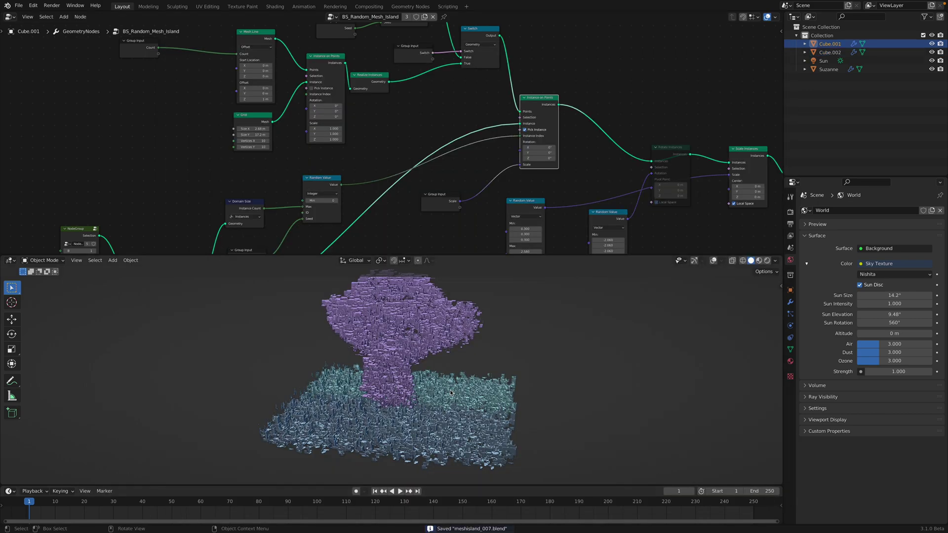
{"action": "left_click", "coordinate": [443, 338]}
{"action": "key", "text": "x"}
{"action": "left_click", "coordinate": [444, 340]}
{"action": "middle_click_drag", "start_coordinate": [442, 341], "coordinate": [426, 381]}
{"action": "left_click", "coordinate": [394, 401]}
{"action": "key", "text": "x"}
{"action": "left_click", "coordinate": [427, 388]}
{"action": "left_click", "coordinate": [422, 357]}
Reposition the Count Group Input node and the Distribute Points on Faces node in BS_Random_Mesh_Island
{"action": "middle_click_drag", "start_coordinate": [298, 116], "coordinate": [318, 174]}
{"action": "scroll", "coordinate": [318, 174], "scroll_direction": "up", "scroll_amount": 2}
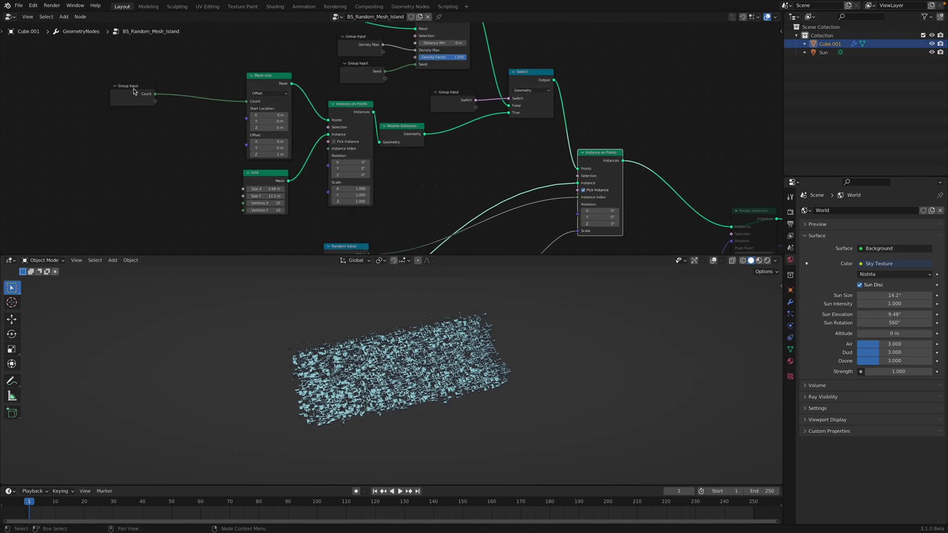
{"action": "left_click_drag", "start_coordinate": [133, 89], "coordinate": [156, 98]}
{"action": "middle_click_drag", "start_coordinate": [201, 80], "coordinate": [218, 207]}
{"action": "left_click_drag", "start_coordinate": [244, 119], "coordinate": [393, 104]}
{"action": "scroll", "coordinate": [479, 106], "scroll_direction": "up", "scroll_amount": 1}
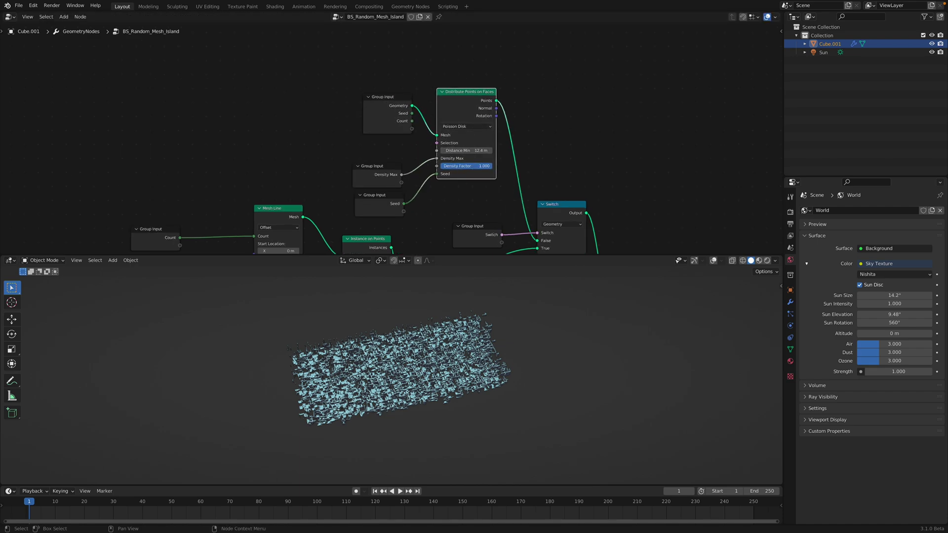
Set Distribute Points on Faces' Density Factor to 0.333 and reposition the Switch node and its Group Input
{"action": "middle_click_drag", "start_coordinate": [510, 159], "coordinate": [468, 122]}
{"action": "left_click_drag", "start_coordinate": [513, 176], "coordinate": [519, 163]}
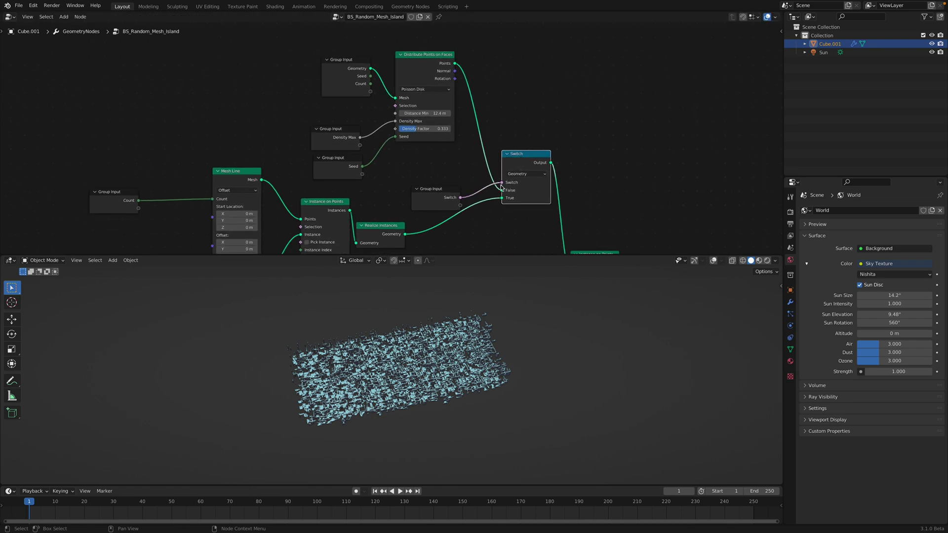
{"action": "left_click_drag", "start_coordinate": [450, 199], "coordinate": [446, 180]}
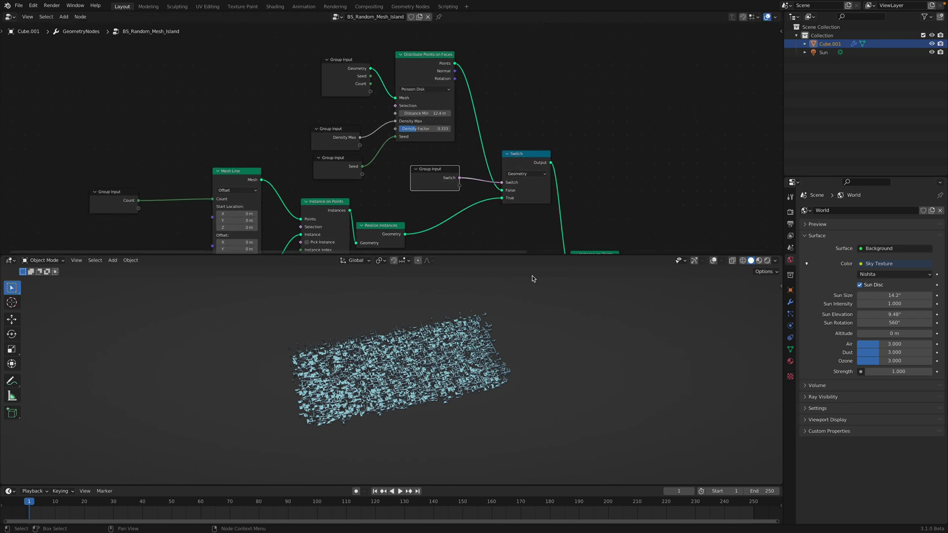
Show Cube.001's modifier settings, try Switch at 0 and return it to 1
{"action": "left_click", "coordinate": [790, 302]}
{"action": "left_click_drag", "start_coordinate": [894, 268], "coordinate": [901, 268]}
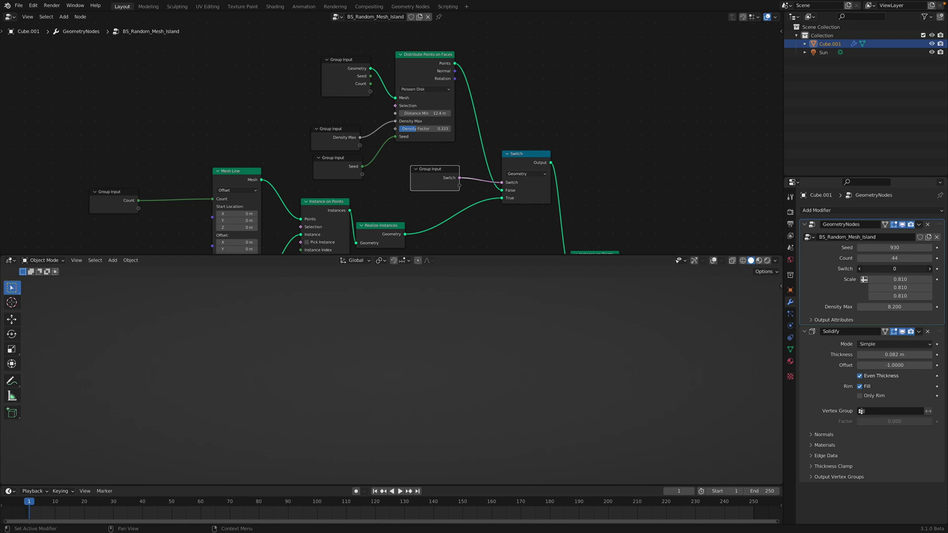
{"action": "middle_click_drag", "start_coordinate": [548, 192], "coordinate": [548, 176]}
{"action": "left_click_drag", "start_coordinate": [512, 160], "coordinate": [514, 160]}
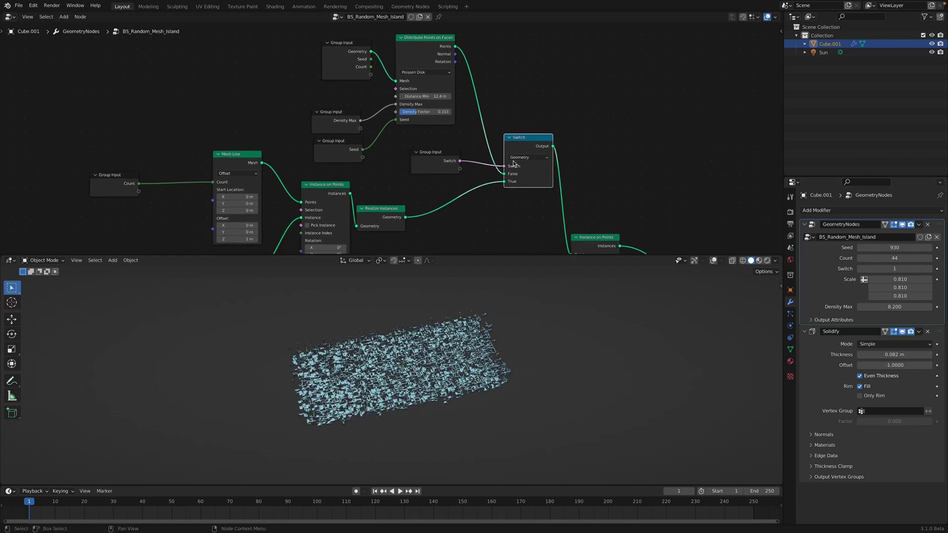
Reposition the Mesh Line and Grid nodes and set the Mesh Line's Offset Z to 1.22 m
{"action": "middle_click_drag", "start_coordinate": [375, 193], "coordinate": [380, 153]}
{"action": "middle_click_drag", "start_coordinate": [247, 158], "coordinate": [252, 134]}
{"action": "left_click_drag", "start_coordinate": [236, 105], "coordinate": [221, 113]}
{"action": "middle_click_drag", "start_coordinate": [228, 124], "coordinate": [233, 92]}
{"action": "left_click_drag", "start_coordinate": [246, 173], "coordinate": [238, 182]}
{"action": "left_click_drag", "start_coordinate": [237, 79], "coordinate": [236, 84]}
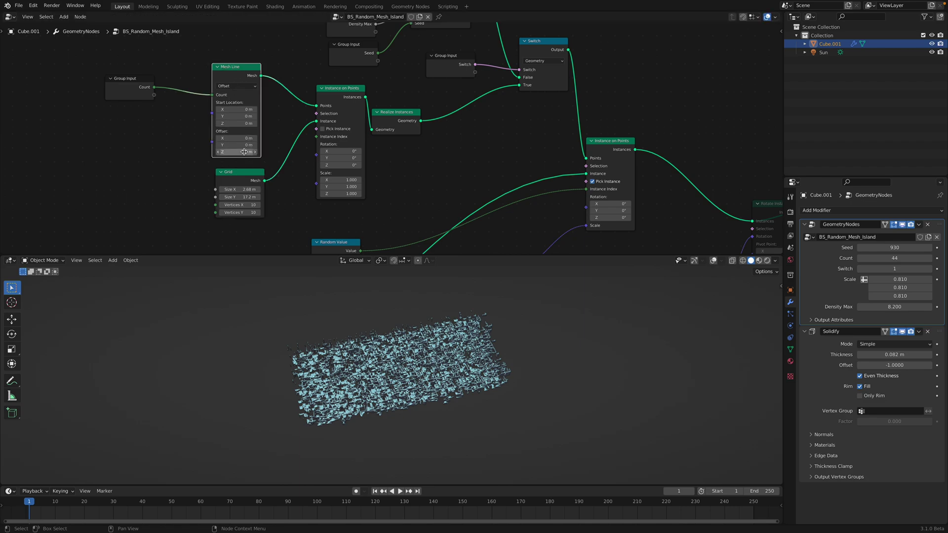
{"action": "left_click_drag", "start_coordinate": [244, 152], "coordinate": [282, 152]}
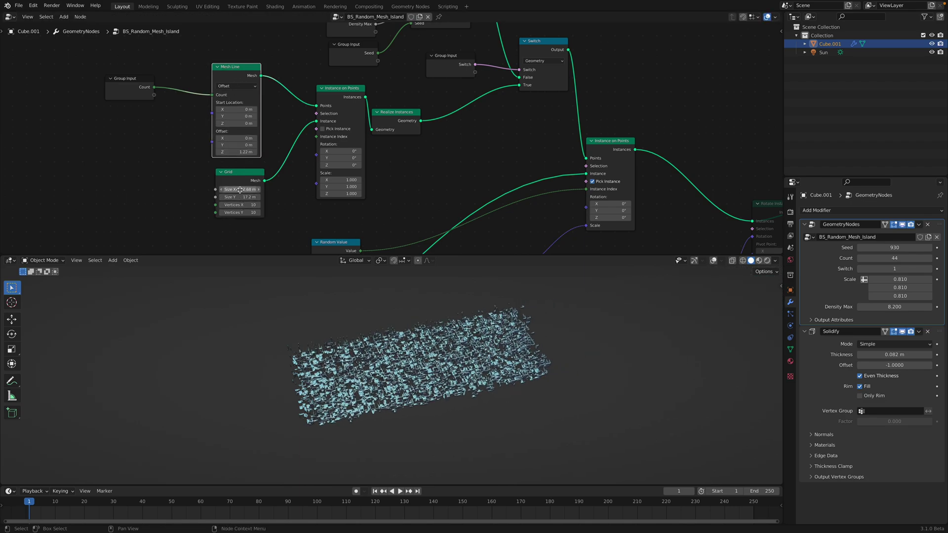
Set the Grid node's Size X to 9.8 m, Size Y to 16.6 m and both vertex counts to 5
{"action": "left_click_drag", "start_coordinate": [240, 191], "coordinate": [246, 212]}
{"action": "scroll", "coordinate": [375, 406], "scroll_direction": "up", "scroll_amount": 3}
{"action": "type", "text": "5"}
{"action": "key", "text": "Return"}
{"action": "middle_click_drag", "start_coordinate": [328, 275], "coordinate": [355, 317]}
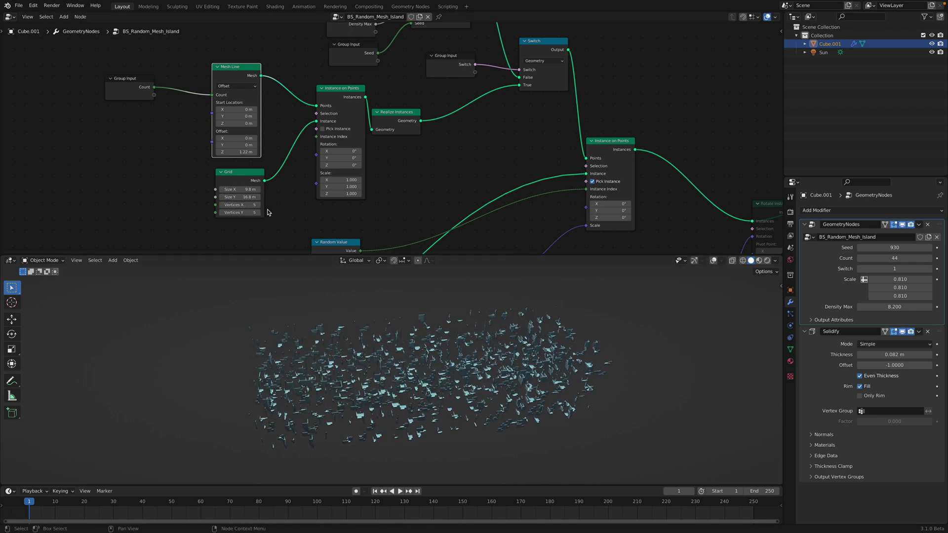
Set the Grid node's Size X to 2.24 m, Size Y to 9.24 m and both vertex counts to 3
{"action": "left_click_drag", "start_coordinate": [241, 190], "coordinate": [244, 213], "text": "shift"}
{"action": "type", "text": "3"}
{"action": "key", "text": "Return"}
{"action": "middle_click_drag", "start_coordinate": [313, 269], "coordinate": [267, 228]}
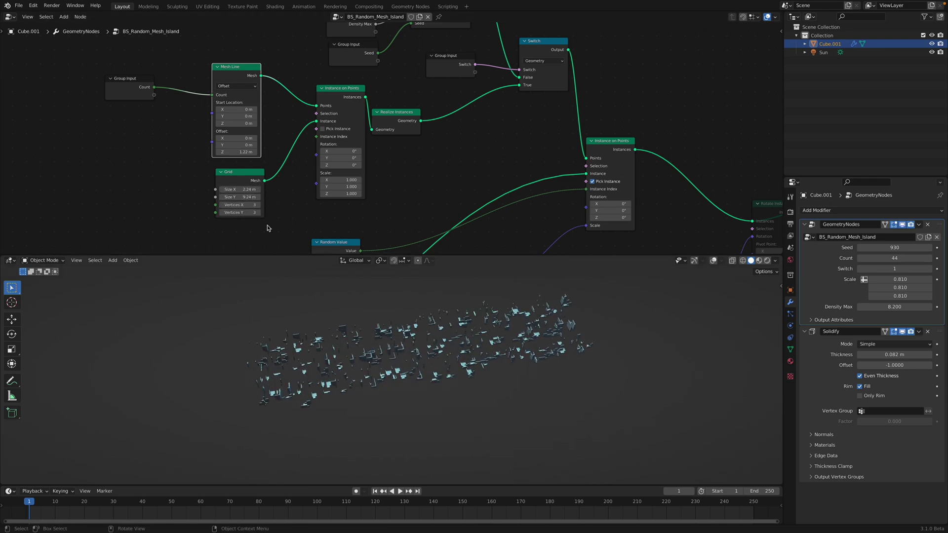
Set the Grid node's size to 2.7 m by 9.7 m and reset the Mesh Line's Offset Z to 1 m
{"action": "mouse_move", "coordinate": [246, 190]}
{"action": "left_mouse_down"}
{"action": "mouse_move", "coordinate": [257, 197]}
{"action": "mouse_move", "coordinate": [248, 197]}
{"action": "left_mouse_up"}
{"action": "key", "text": "BackSpace"}
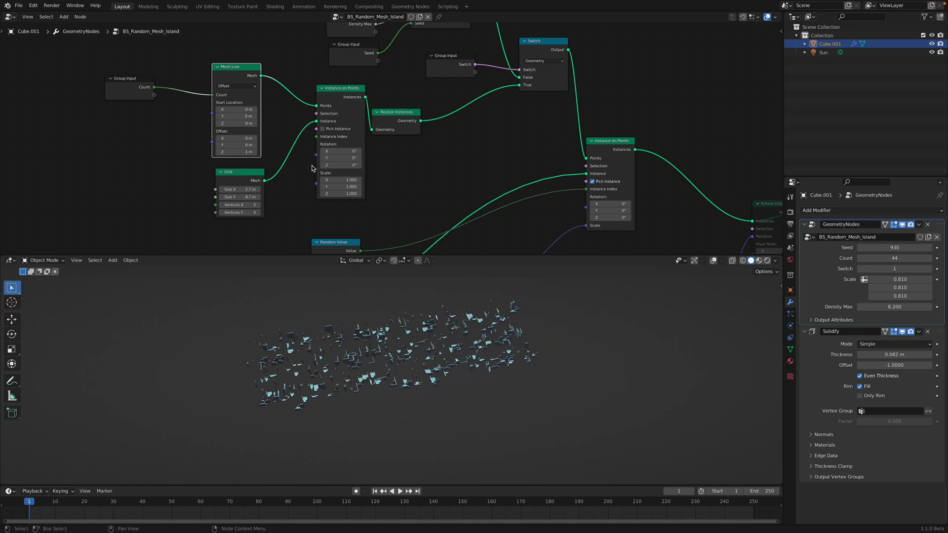
{"action": "scroll", "coordinate": [333, 167], "scroll_direction": "up", "scroll_amount": 1}
{"action": "middle_click_drag", "start_coordinate": [379, 329], "coordinate": [380, 317]}
Set the GeometryNodes modifier's Count to 10
{"action": "middle_click_drag", "start_coordinate": [303, 183], "coordinate": [330, 161]}
{"action": "left_click_drag", "start_coordinate": [248, 48], "coordinate": [253, 51]}
{"action": "type", "text": "4"}
{"action": "key", "text": "Return"}
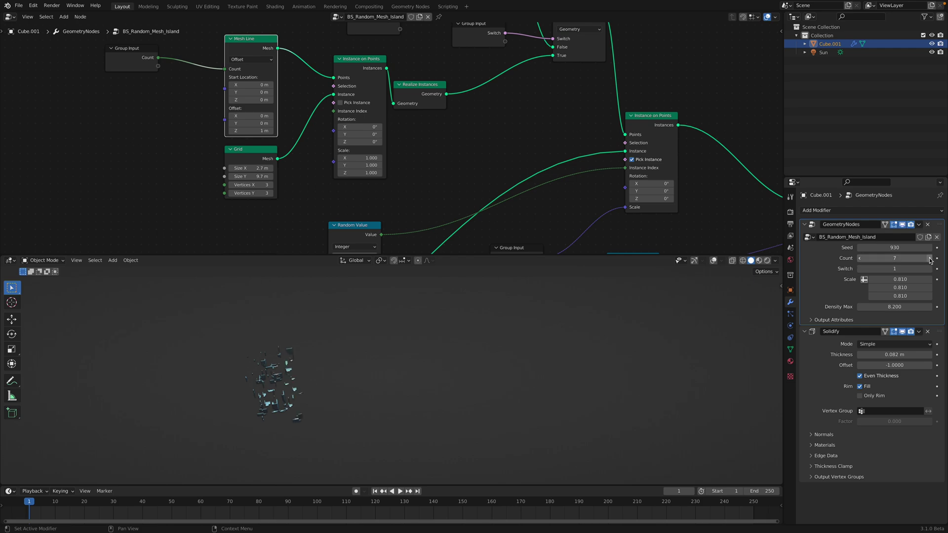
{"action": "left_click_drag", "start_coordinate": [894, 258], "coordinate": [906, 258]}
{"action": "middle_click_drag", "start_coordinate": [399, 381], "coordinate": [448, 362], "text": "shift"}
{"action": "scroll", "coordinate": [446, 387], "scroll_direction": "up", "scroll_amount": 3}
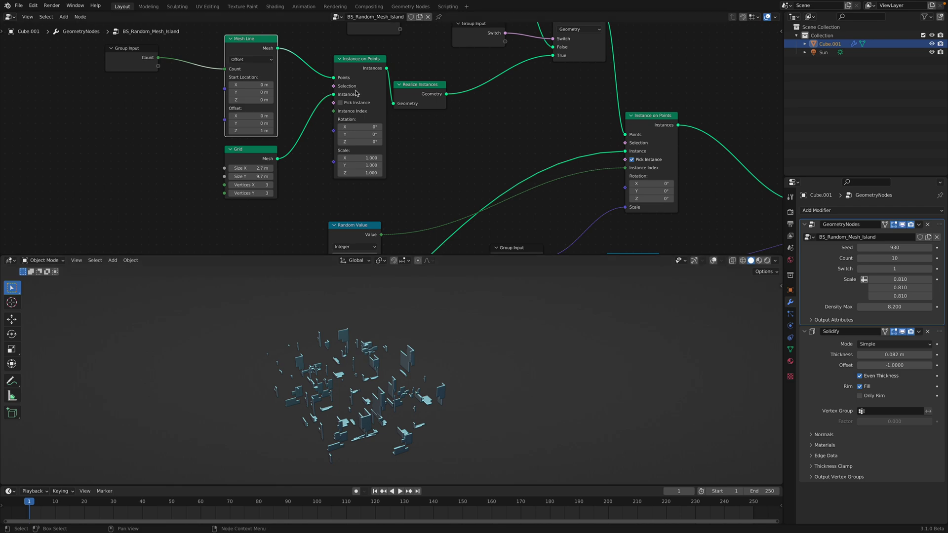
Spread out the Mesh Line, Realize Instances, Switch and final Instance on Points nodes for readability
{"action": "scroll", "coordinate": [352, 64], "scroll_direction": "down", "scroll_amount": 2}
{"action": "left_click", "coordinate": [312, 101]}
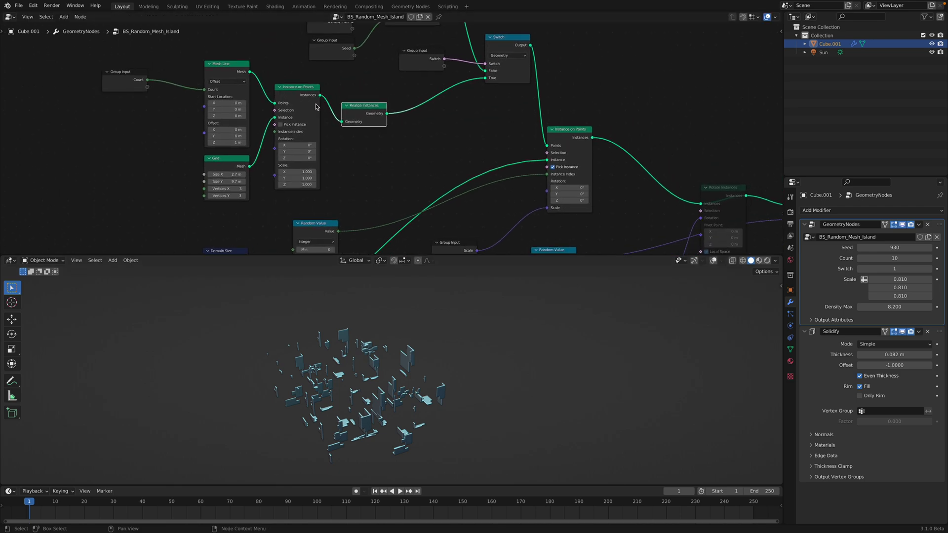
{"action": "scroll", "coordinate": [332, 121], "scroll_direction": "up", "scroll_amount": 1}
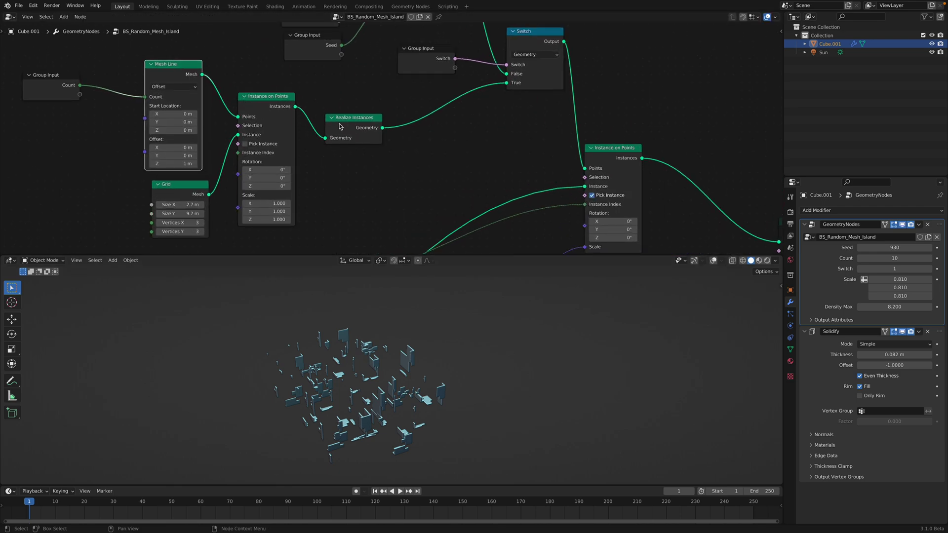
{"action": "left_click", "coordinate": [341, 124]}
{"action": "scroll", "coordinate": [379, 127], "scroll_direction": "down", "scroll_amount": 1}
{"action": "middle_click_drag", "start_coordinate": [379, 126], "coordinate": [343, 169]}
{"action": "left_click_drag", "start_coordinate": [343, 169], "coordinate": [347, 165]}
{"action": "middle_click_drag", "start_coordinate": [374, 143], "coordinate": [345, 128]}
{"action": "left_click_drag", "start_coordinate": [470, 59], "coordinate": [442, 56]}
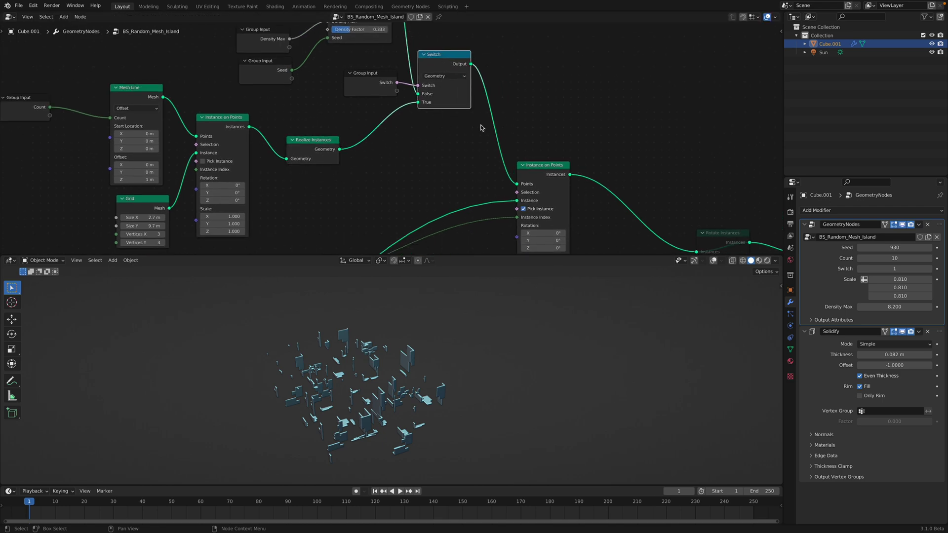
{"action": "left_click_drag", "start_coordinate": [542, 169], "coordinate": [548, 179]}
Spread out the Random Value and Domain Size nodes that feed the Instance Index
{"action": "middle_click_drag", "start_coordinate": [444, 218], "coordinate": [440, 150]}
{"action": "scroll", "coordinate": [346, 187], "scroll_direction": "down", "scroll_amount": 1}
{"action": "middle_click_drag", "start_coordinate": [346, 187], "coordinate": [376, 115]}
{"action": "left_click_drag", "start_coordinate": [293, 138], "coordinate": [335, 120]}
{"action": "middle_click_drag", "start_coordinate": [336, 120], "coordinate": [391, 96]}
{"action": "left_click_drag", "start_coordinate": [375, 107], "coordinate": [343, 119]}
Adjust the first NodeGroup's W to about 10.6 and open that node group for editing
{"action": "middle_click_drag", "start_coordinate": [273, 173], "coordinate": [383, 141]}
{"action": "left_click_drag", "start_coordinate": [250, 73], "coordinate": [242, 105]}
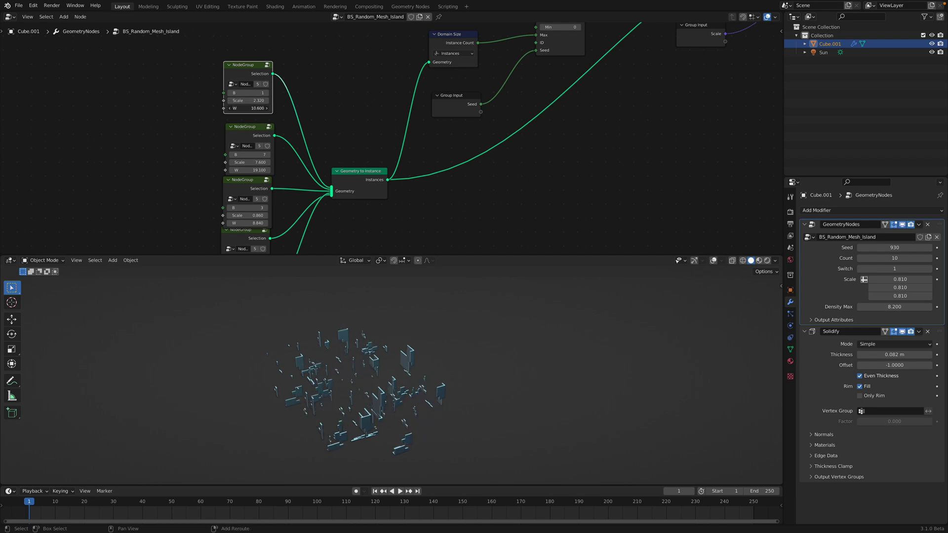
{"action": "key", "text": "Tab"}
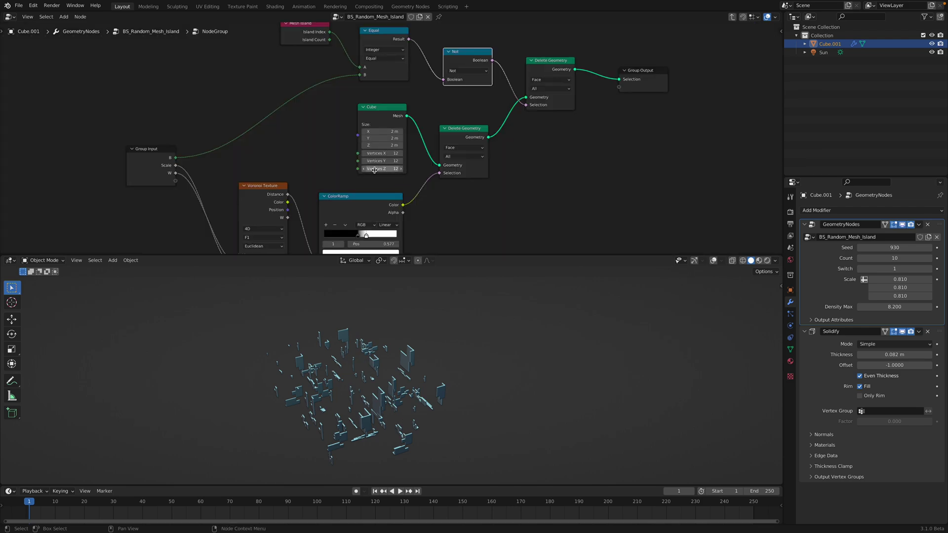
Examine the node group's Mesh Island, Equal, Not and Delete Geometry chain, nudging the nodes slightly, and return to the parent tree
{"action": "middle_click_drag", "start_coordinate": [402, 147], "coordinate": [380, 160]}
{"action": "middle_click_drag", "start_coordinate": [394, 119], "coordinate": [376, 149]}
{"action": "left_click_drag", "start_coordinate": [409, 94], "coordinate": [404, 94]}
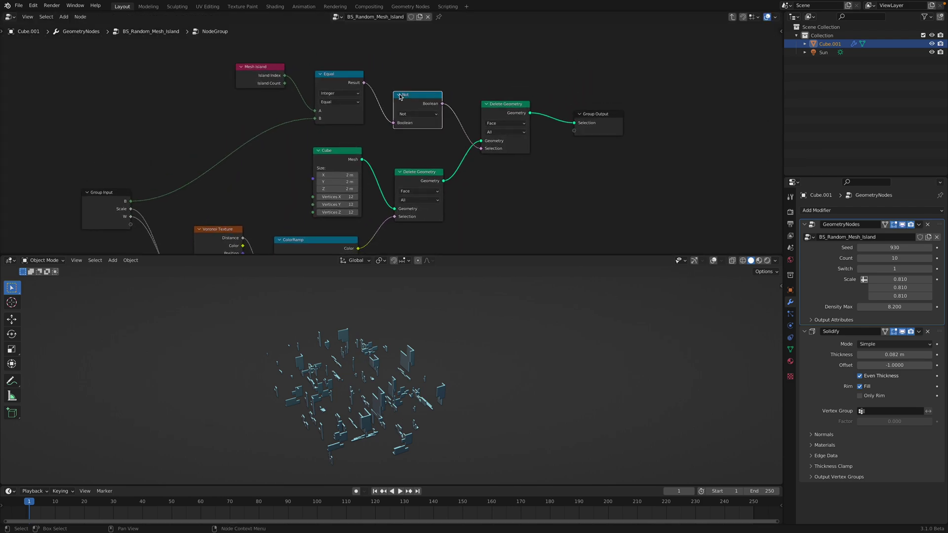
{"action": "left_click", "coordinate": [398, 94]}
{"action": "left_click_drag", "start_coordinate": [275, 80], "coordinate": [276, 100]}
{"action": "scroll", "coordinate": [340, 124], "scroll_direction": "down", "scroll_amount": 2}
{"action": "key", "text": "Tab"}
{"action": "scroll", "coordinate": [306, 128], "scroll_direction": "up", "scroll_amount": 1}
{"action": "scroll", "coordinate": [296, 124], "scroll_direction": "up", "scroll_amount": 1}
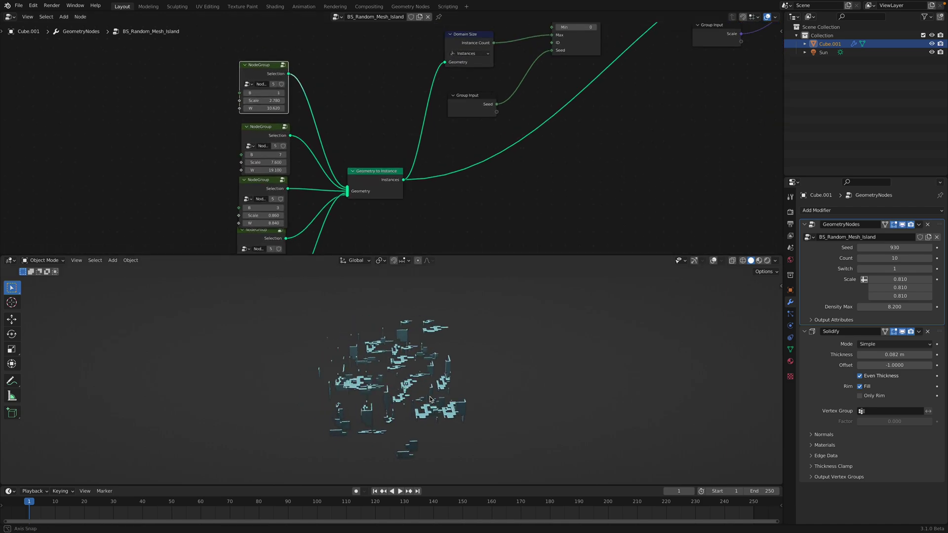
Open the most recent file without saving the changes to meshisland_007.blend
{"action": "scroll", "coordinate": [259, 137], "scroll_direction": "down", "scroll_amount": 1}
{"action": "left_click", "coordinate": [18, 5]}
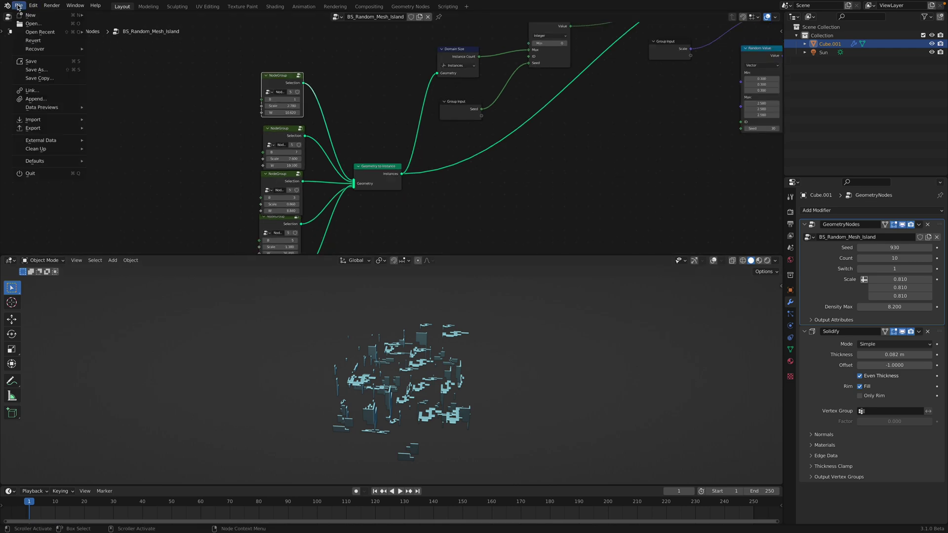
{"action": "mouse_move", "coordinate": [49, 32]}
{"action": "left_click", "coordinate": [110, 33]}
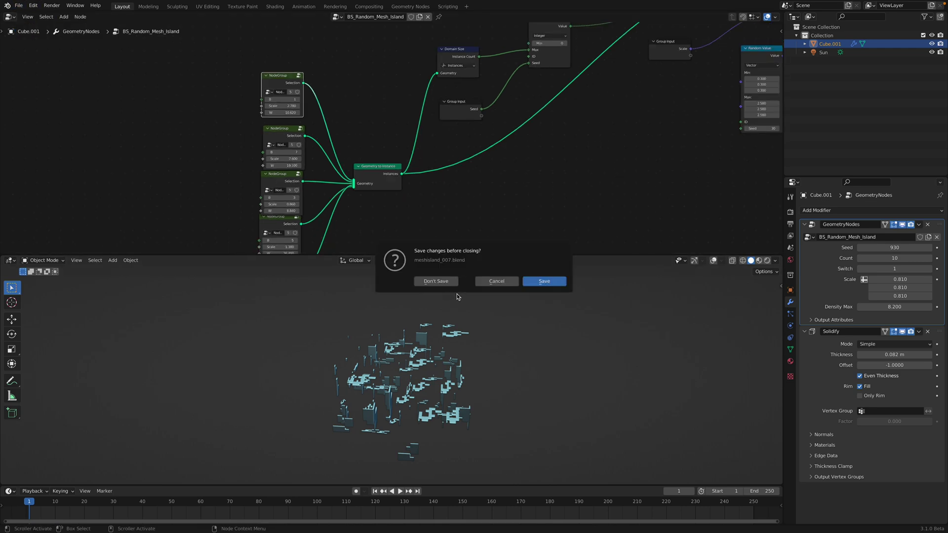
{"action": "left_click", "coordinate": [448, 281]}
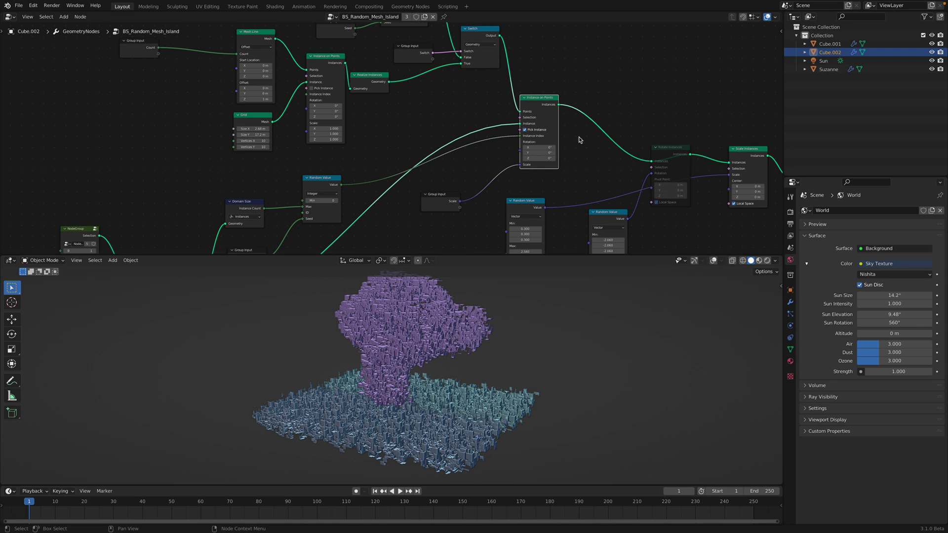
Examine the BS_Random_Mesh_Island node tree and the islands instanced on the grids and Suzanne
{"action": "scroll", "coordinate": [394, 167], "scroll_direction": "up", "scroll_amount": 2}
{"action": "left_click_drag", "start_coordinate": [359, 171], "coordinate": [389, 143]}
{"action": "middle_click_drag", "start_coordinate": [461, 113], "coordinate": [429, 128]}
{"action": "left_click_drag", "start_coordinate": [425, 91], "coordinate": [423, 95]}
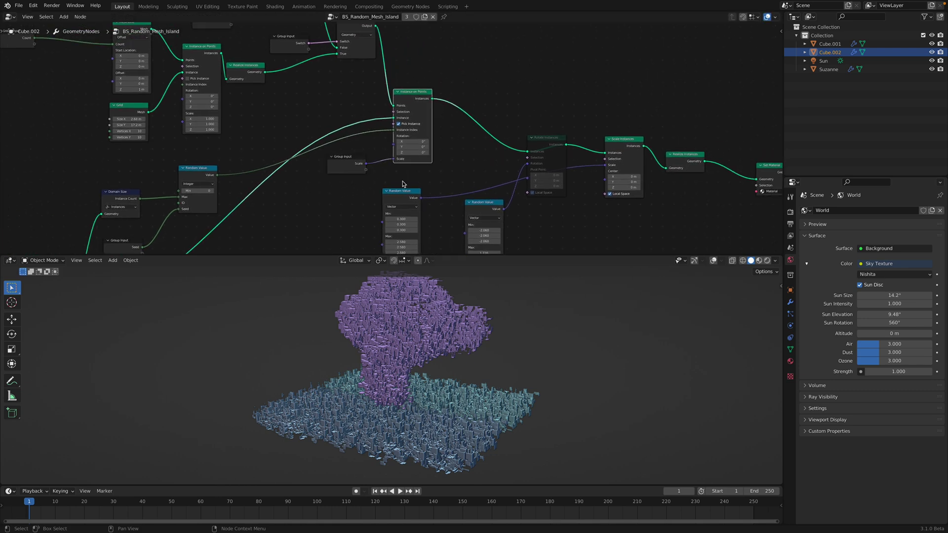
{"action": "left_click_drag", "start_coordinate": [395, 191], "coordinate": [394, 193]}
{"action": "middle_click_drag", "start_coordinate": [394, 194], "coordinate": [675, 37]}
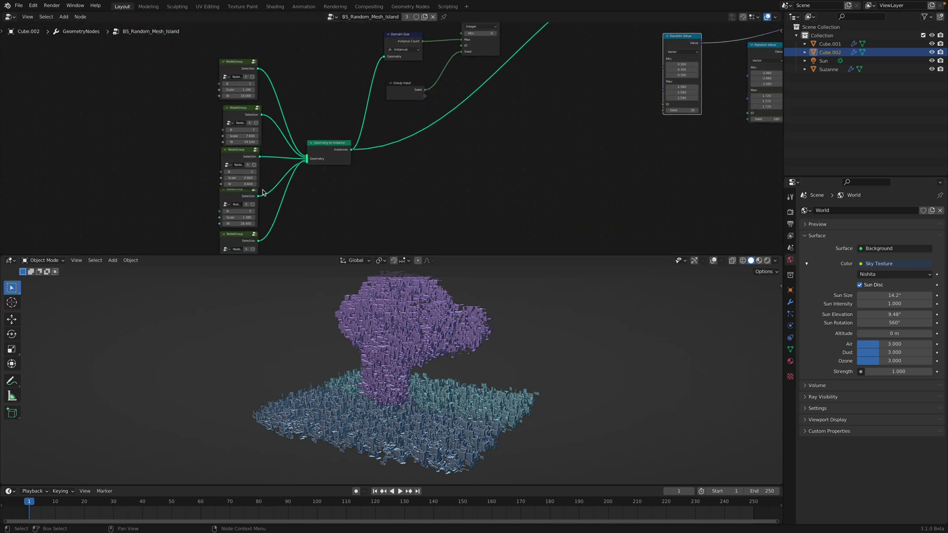
{"action": "mouse_move", "coordinate": [410, 130]}
{"action": "middle_mouse_down"}
{"action": "mouse_move", "coordinate": [290, 179]}
{"action": "mouse_move", "coordinate": [258, 218]}
{"action": "middle_mouse_up"}
{"action": "middle_click_drag", "start_coordinate": [393, 148], "coordinate": [320, 211]}
{"action": "middle_click_drag", "start_coordinate": [412, 328], "coordinate": [417, 335]}
{"action": "scroll", "coordinate": [417, 334], "scroll_direction": "up", "scroll_amount": 1}
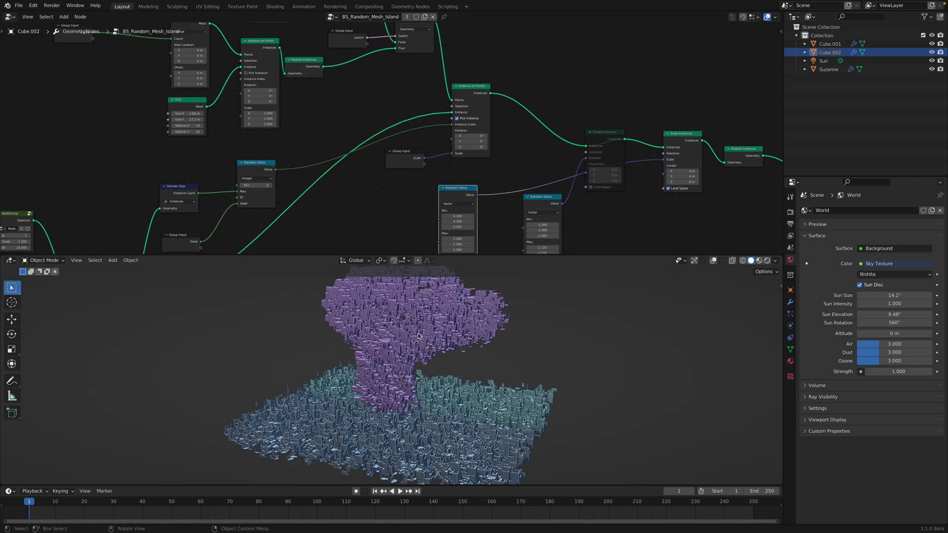
{"action": "mouse_move", "coordinate": [455, 395]}
{"action": "middle_mouse_down"}
{"action": "mouse_move", "coordinate": [514, 385]}
{"action": "mouse_move", "coordinate": [512, 375]}
{"action": "mouse_move", "coordinate": [451, 449]}
{"action": "mouse_move", "coordinate": [508, 420]}
{"action": "middle_mouse_up"}
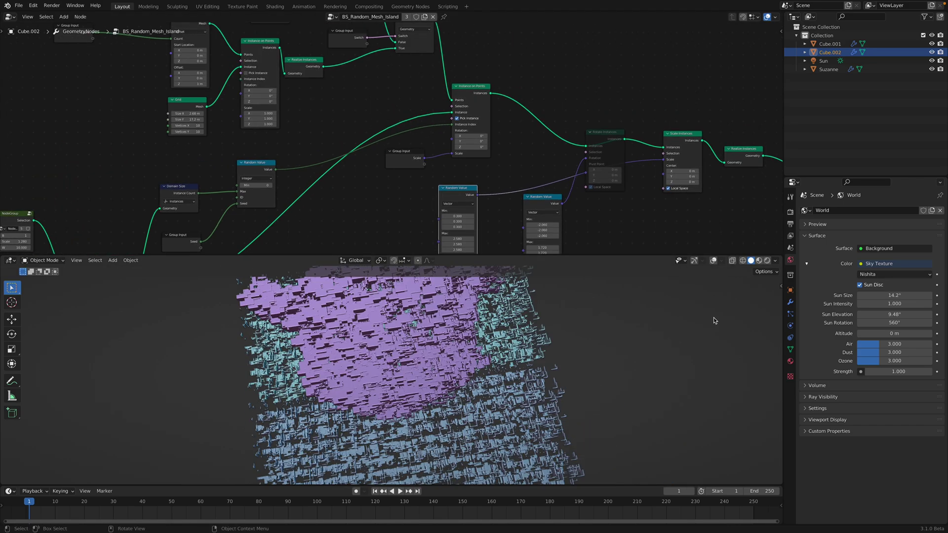
Show the viewport gizmos, switch to the top view and delete the purple Suzanne object
{"action": "left_click", "coordinate": [694, 261]}
{"action": "left_click", "coordinate": [766, 295]}
{"action": "left_click", "coordinate": [407, 340]}
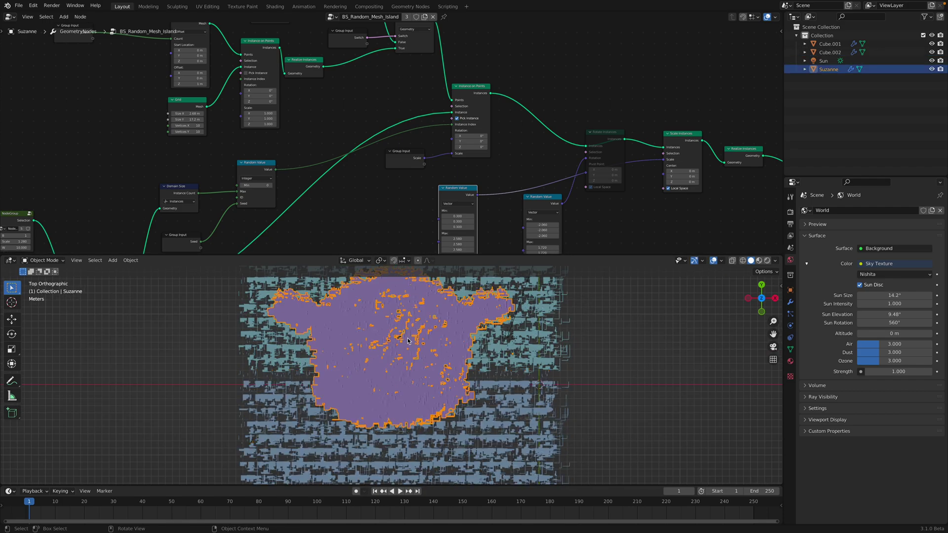
{"action": "key", "text": "Delete"}
{"action": "middle_click_drag", "start_coordinate": [408, 340], "coordinate": [468, 353]}
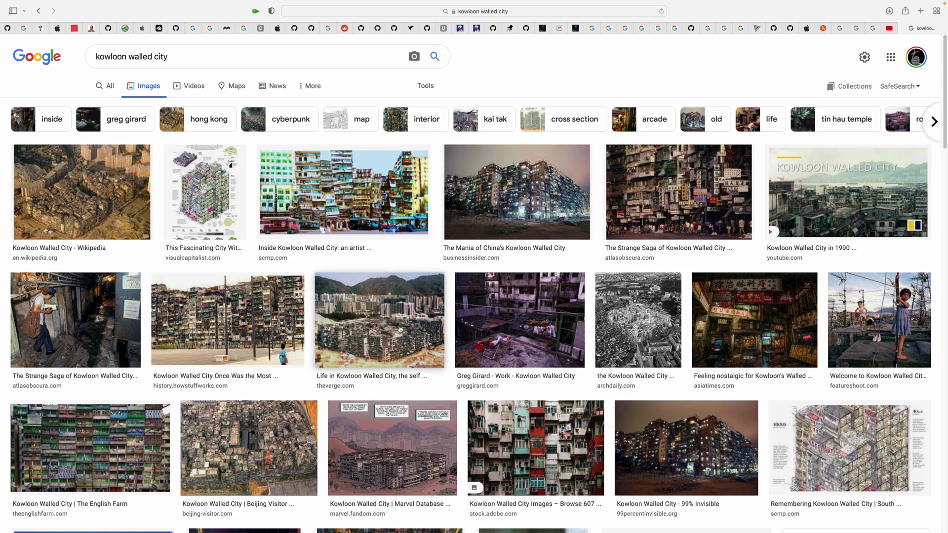
Switch to the browser and look through the Google Images results for "kowloon walled city", previewing several photos
{"action": "scroll", "coordinate": [399, 329], "scroll_direction": "down", "scroll_amount": 3}
{"action": "left_click", "coordinate": [526, 296]}
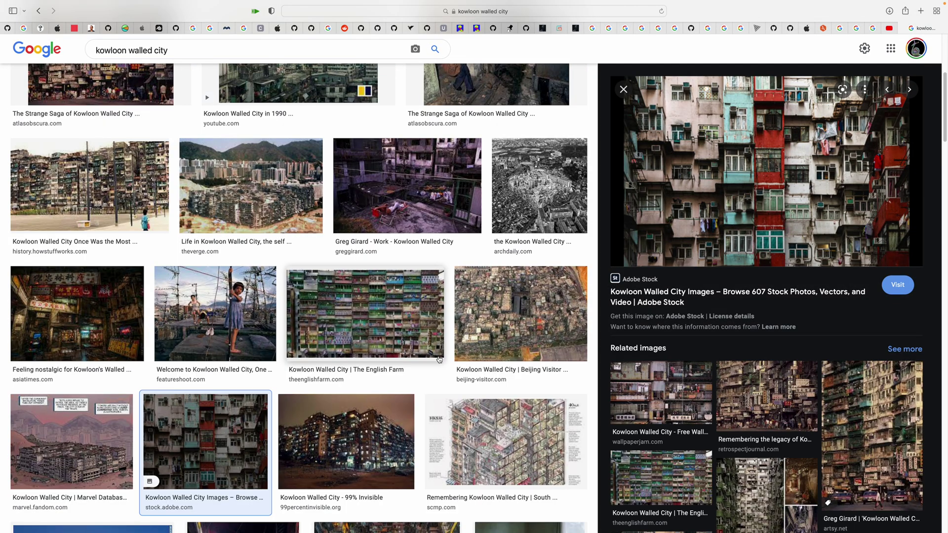
{"action": "scroll", "coordinate": [269, 353], "scroll_direction": "down", "scroll_amount": 5}
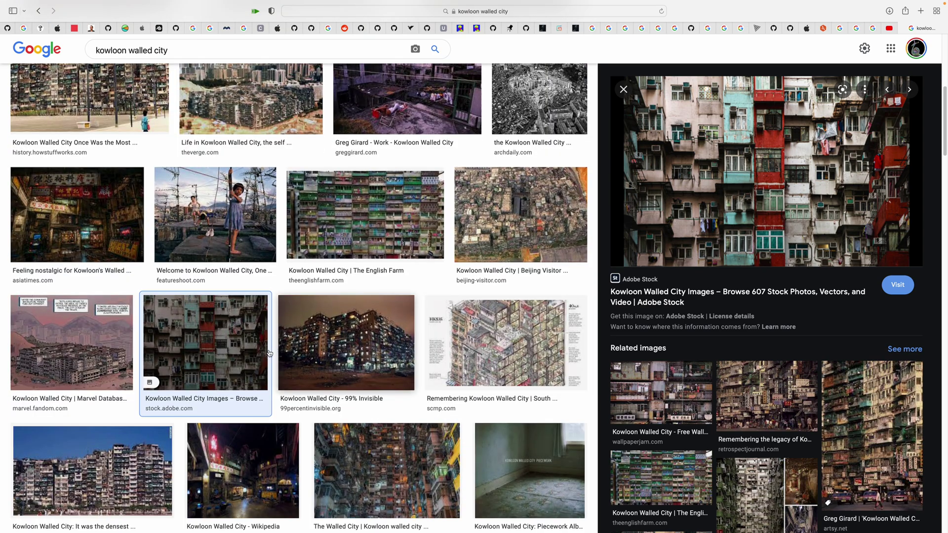
{"action": "left_click", "coordinate": [231, 351]}
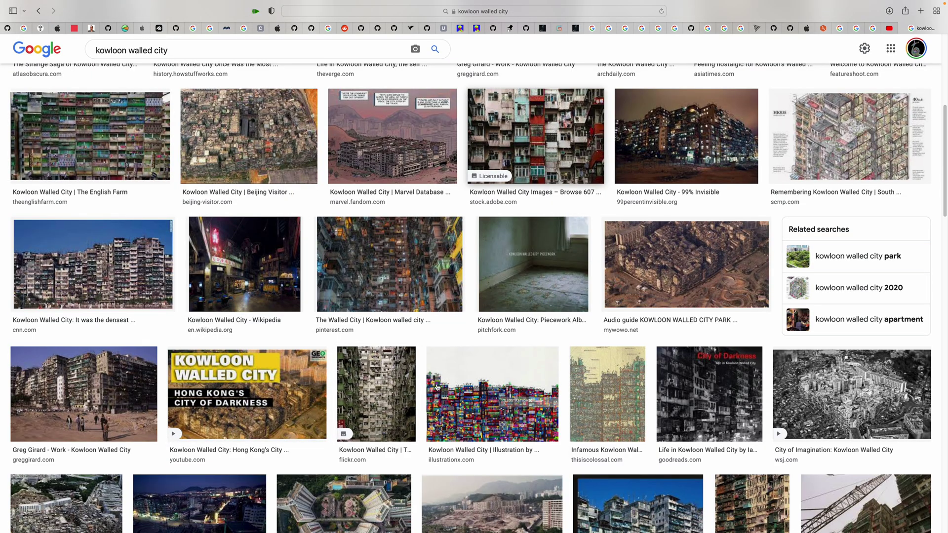
{"action": "scroll", "coordinate": [425, 390], "scroll_direction": "down", "scroll_amount": 2}
{"action": "left_click", "coordinate": [845, 381]}
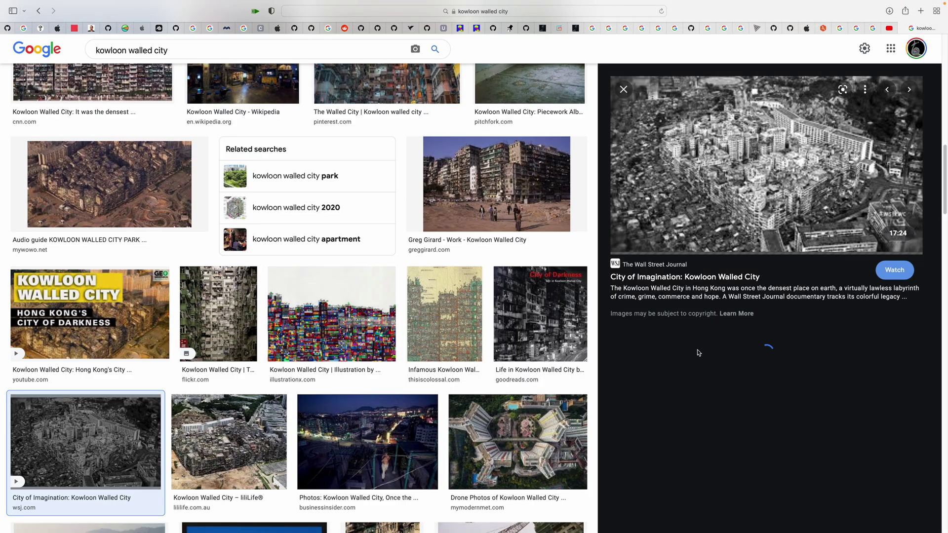
{"action": "scroll", "coordinate": [262, 278], "scroll_direction": "down", "scroll_amount": 2}
{"action": "left_click", "coordinate": [229, 356]}
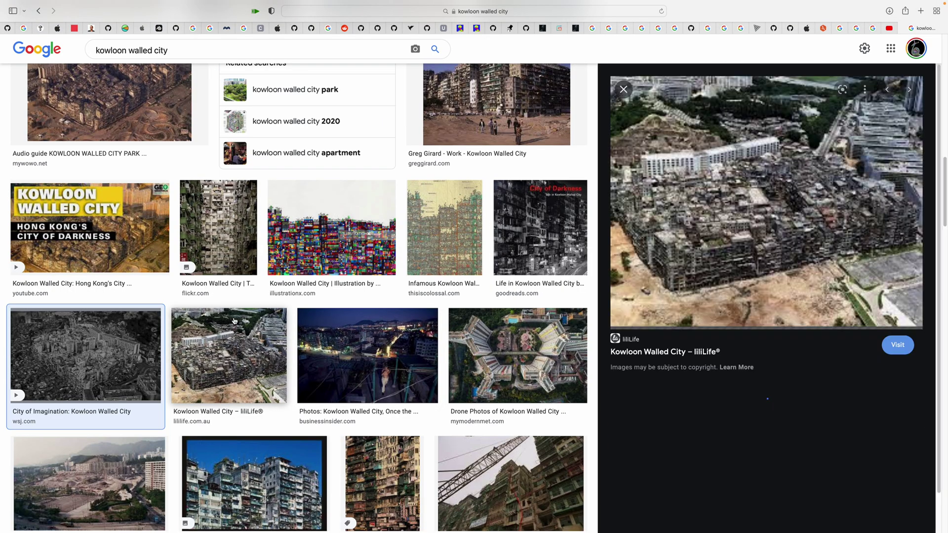
{"action": "scroll", "coordinate": [228, 355], "scroll_direction": "up", "scroll_amount": 5}
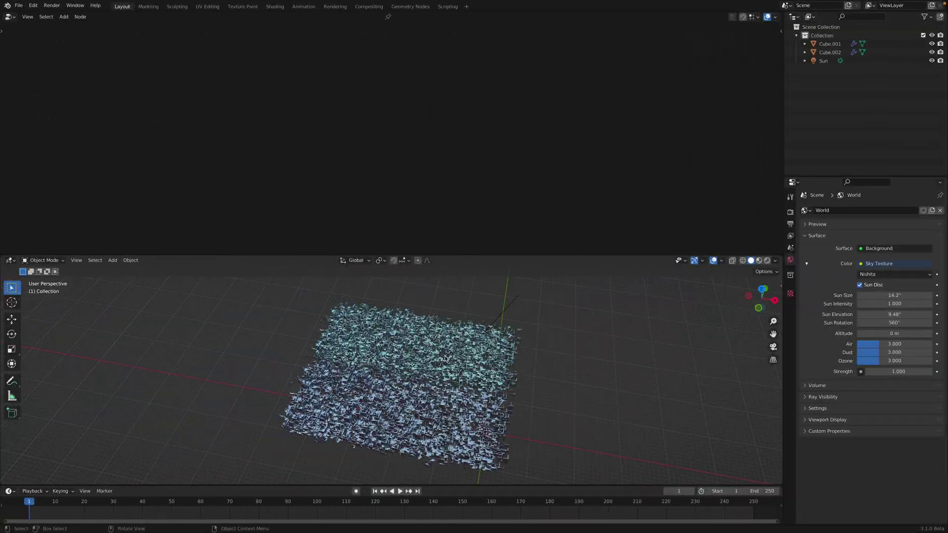
Switch back to Blender and select the blue Cube.002 grid to show its node tree around Rotate Instances
{"action": "scroll", "coordinate": [415, 410], "scroll_direction": "up", "scroll_amount": 6}
{"action": "scroll", "coordinate": [415, 410], "scroll_direction": "up", "scroll_amount": 2}
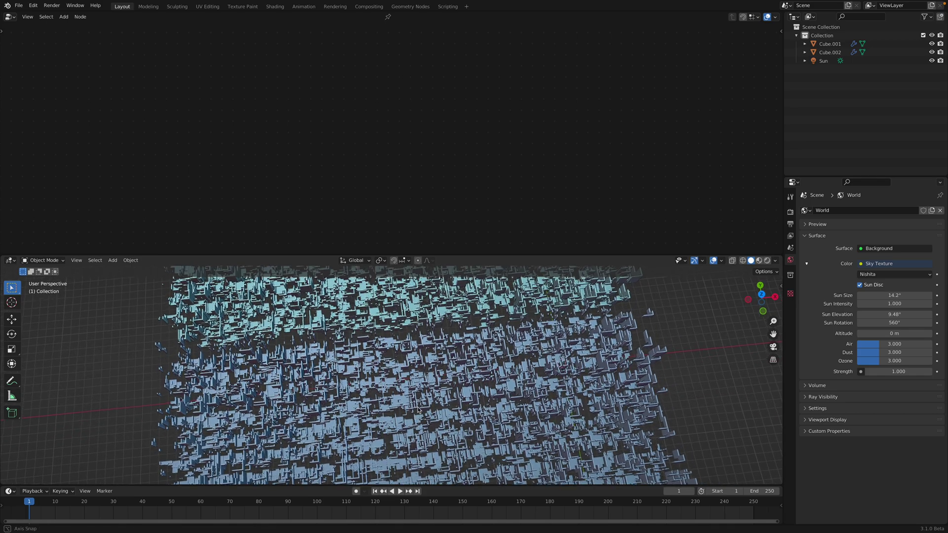
{"action": "left_click", "coordinate": [466, 374]}
{"action": "scroll", "coordinate": [524, 189], "scroll_direction": "down", "scroll_amount": 2}
{"action": "middle_click_drag", "start_coordinate": [570, 203], "coordinate": [495, 169]}
{"action": "scroll", "coordinate": [495, 169], "scroll_direction": "up", "scroll_amount": 4}
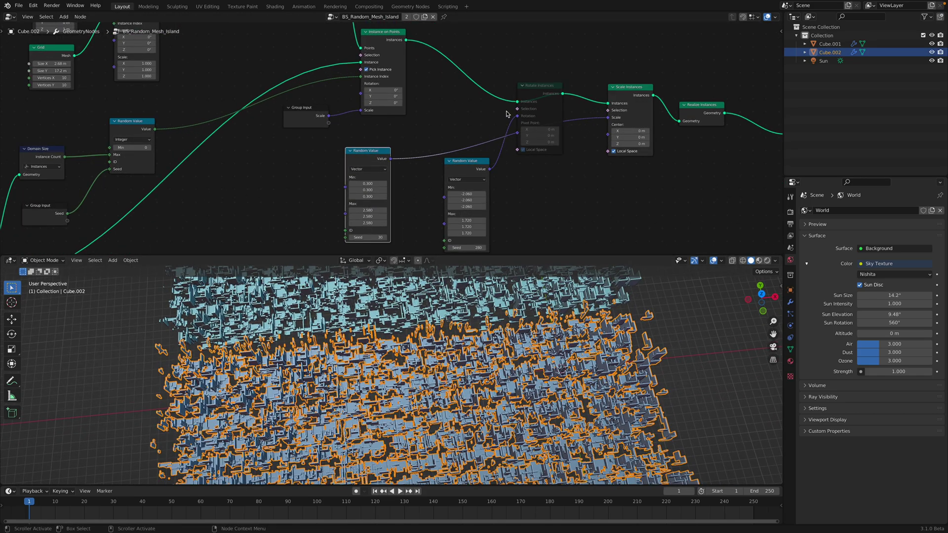
Unmute the Rotate Instances node to rotate the instances randomly, and move it slightly up from the Random Value nodes
{"action": "left_click", "coordinate": [527, 92]}
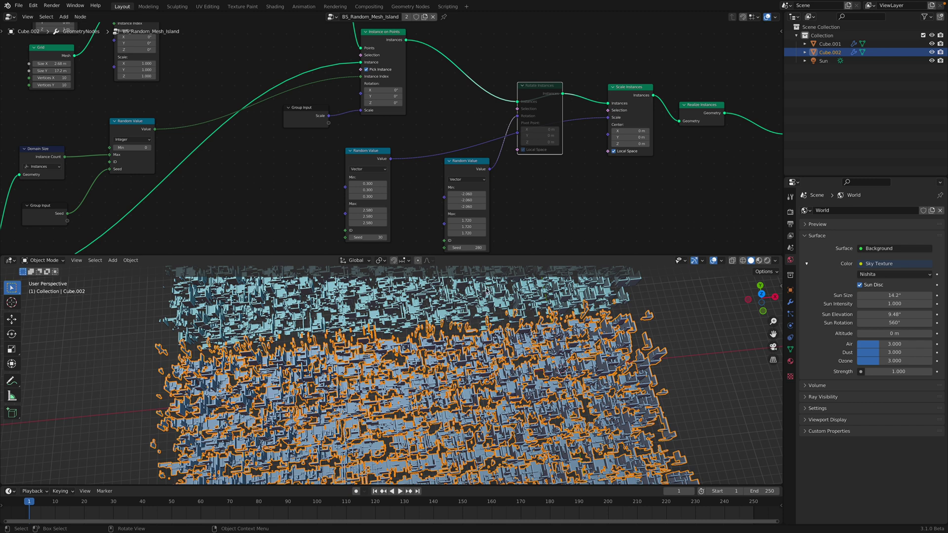
{"action": "middle_click_drag", "start_coordinate": [536, 246], "coordinate": [467, 223]}
{"action": "scroll", "coordinate": [700, 312], "scroll_direction": "down", "scroll_amount": 4}
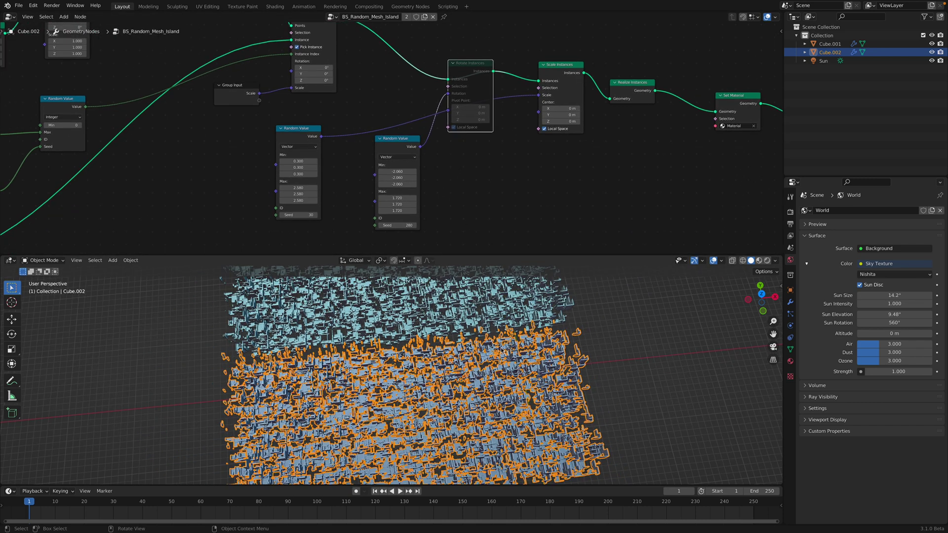
{"action": "middle_click_drag", "start_coordinate": [546, 91], "coordinate": [536, 88]}
{"action": "left_click_drag", "start_coordinate": [547, 66], "coordinate": [537, 64]}
{"action": "left_click_drag", "start_coordinate": [468, 64], "coordinate": [467, 57]}
{"action": "key", "text": "m"}
{"action": "key", "text": "m"}
{"action": "key", "text": "m"}
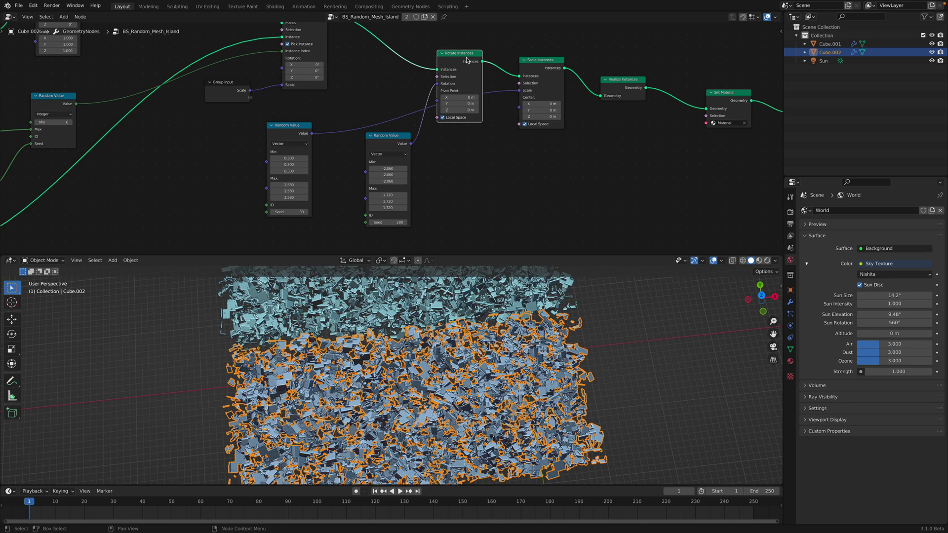
{"action": "left_click_drag", "start_coordinate": [462, 55], "coordinate": [461, 50]}
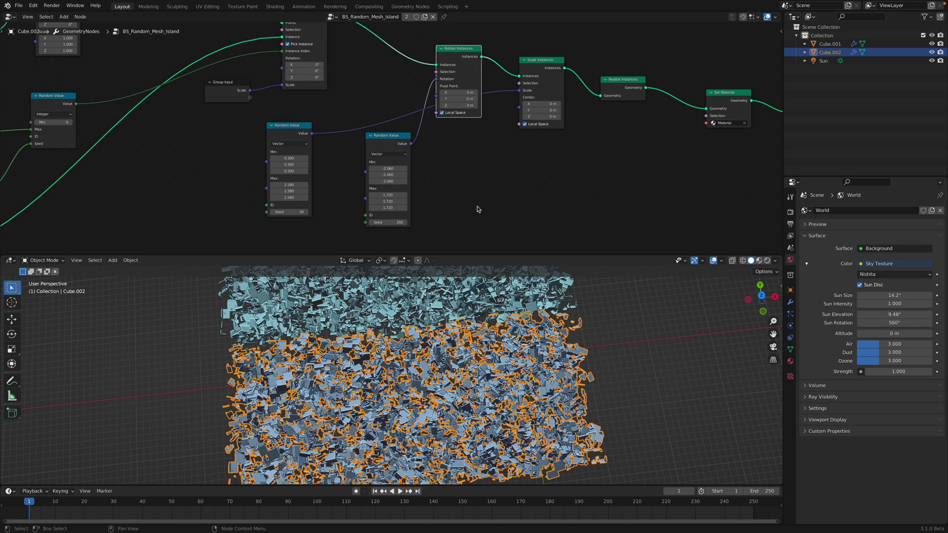
{"action": "middle_click_drag", "start_coordinate": [484, 323], "coordinate": [469, 310]}
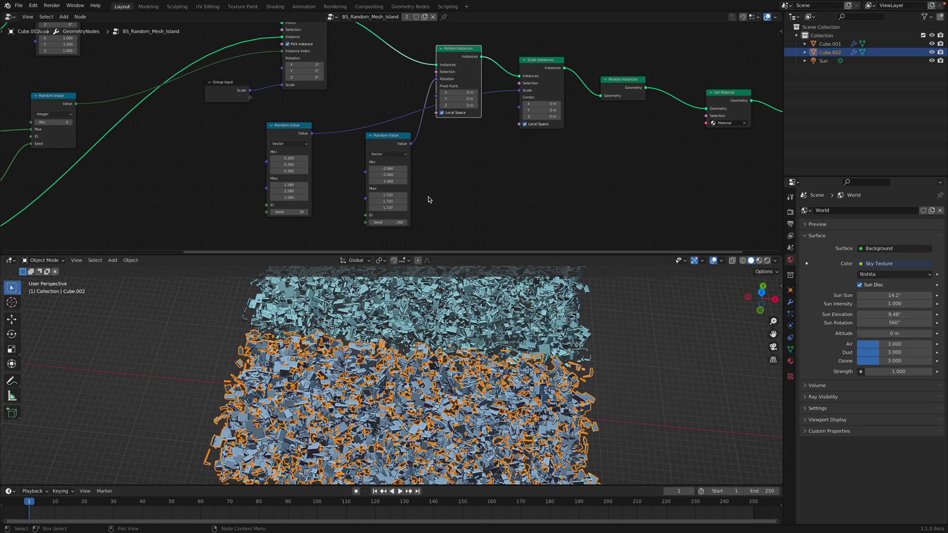
{"action": "left_click_drag", "start_coordinate": [457, 57], "coordinate": [459, 51]}
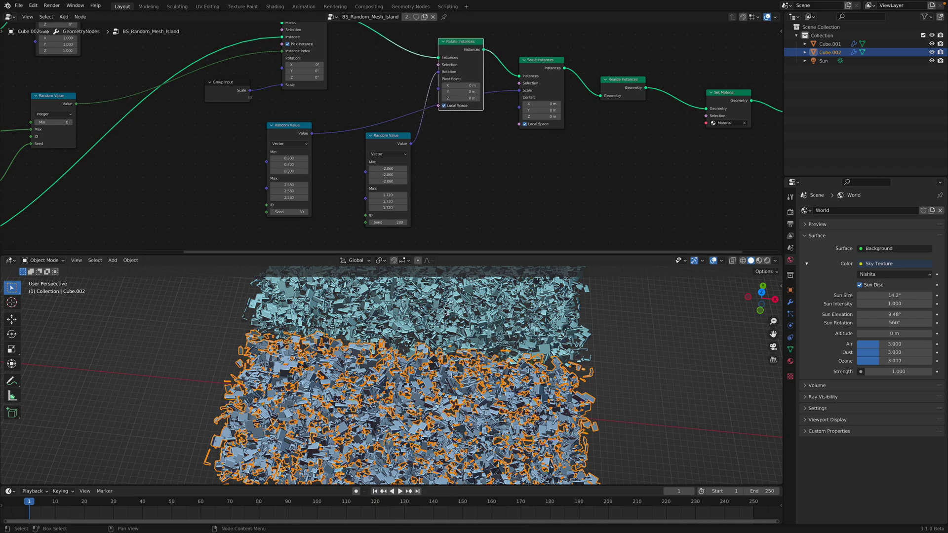
Deselect the Cube.002 grid and preview both grids in Rendered shading in an enlarged 3D viewport
{"action": "middle_click_drag", "start_coordinate": [451, 366], "coordinate": [458, 370]}
{"action": "left_click", "coordinate": [594, 377]}
{"action": "middle_click_drag", "start_coordinate": [603, 376], "coordinate": [606, 346]}
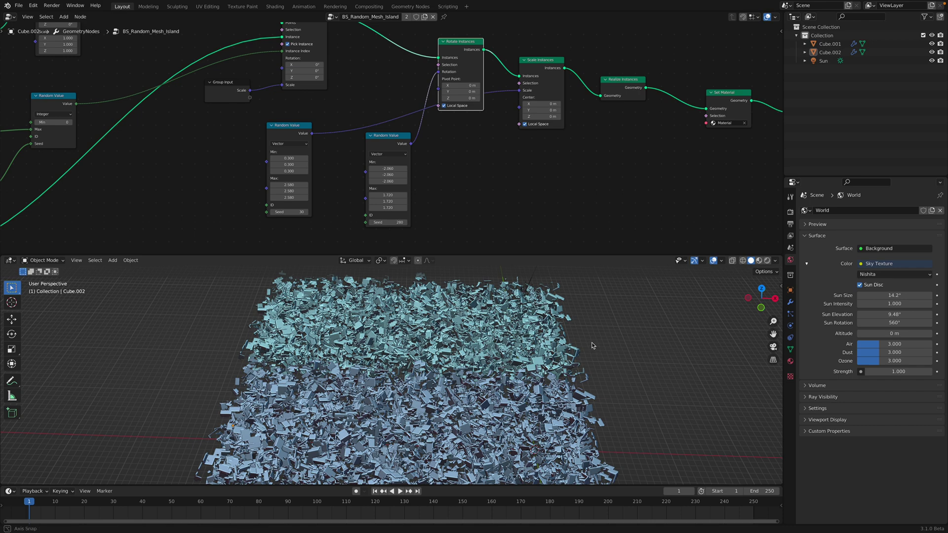
{"action": "left_click", "coordinate": [766, 260]}
{"action": "middle_click_drag", "start_coordinate": [508, 374], "coordinate": [509, 354], "text": "shift"}
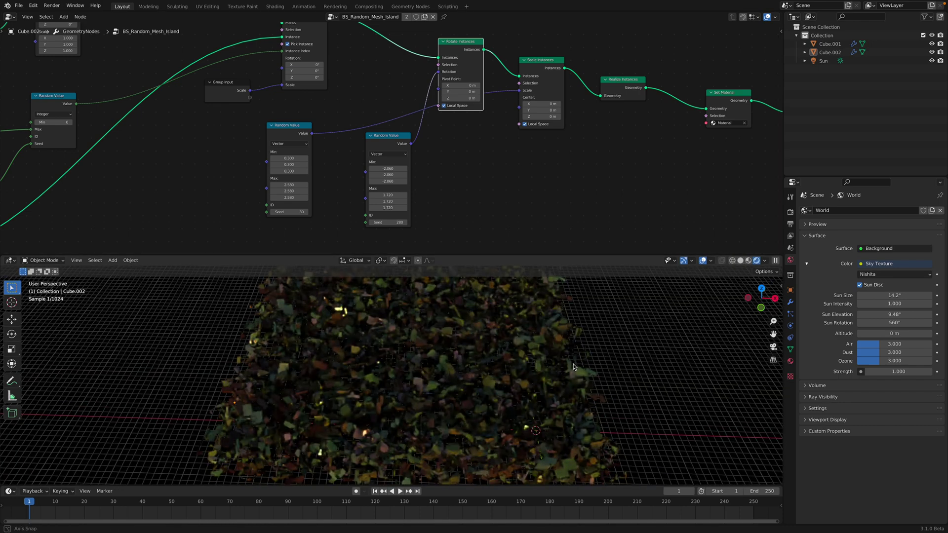
{"action": "left_click_drag", "start_coordinate": [592, 256], "coordinate": [592, 201]}
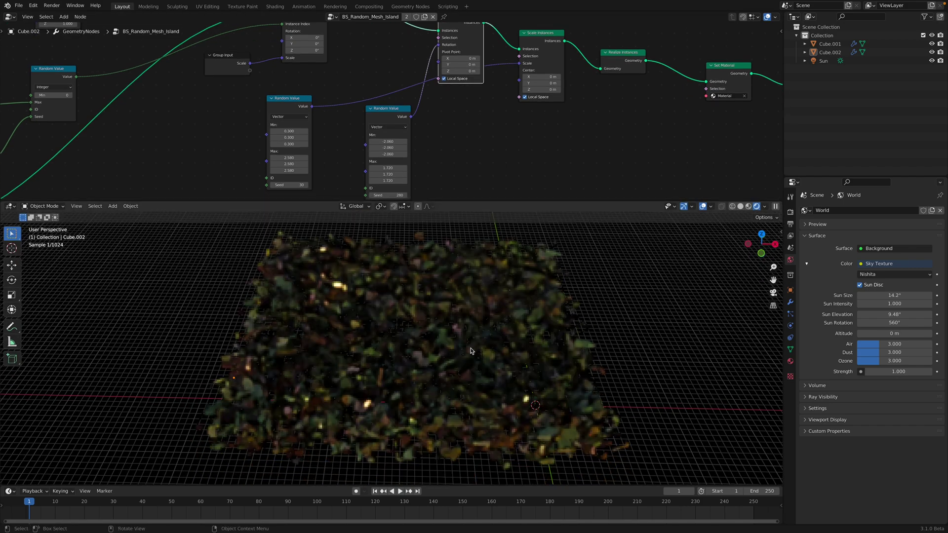
{"action": "scroll", "coordinate": [470, 351], "scroll_direction": "down", "scroll_amount": 3}
{"action": "scroll", "coordinate": [390, 313], "scroll_direction": "up", "scroll_amount": 2}
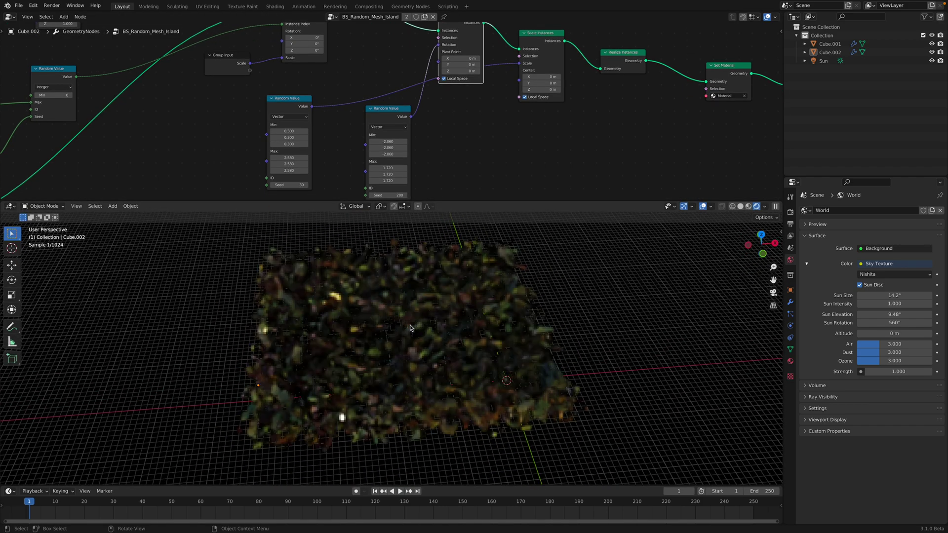
Enlarge the node editor and review the tree from the point distribution and Mesh Line nodes to the node groups
{"action": "scroll", "coordinate": [448, 153], "scroll_direction": "down", "scroll_amount": 3}
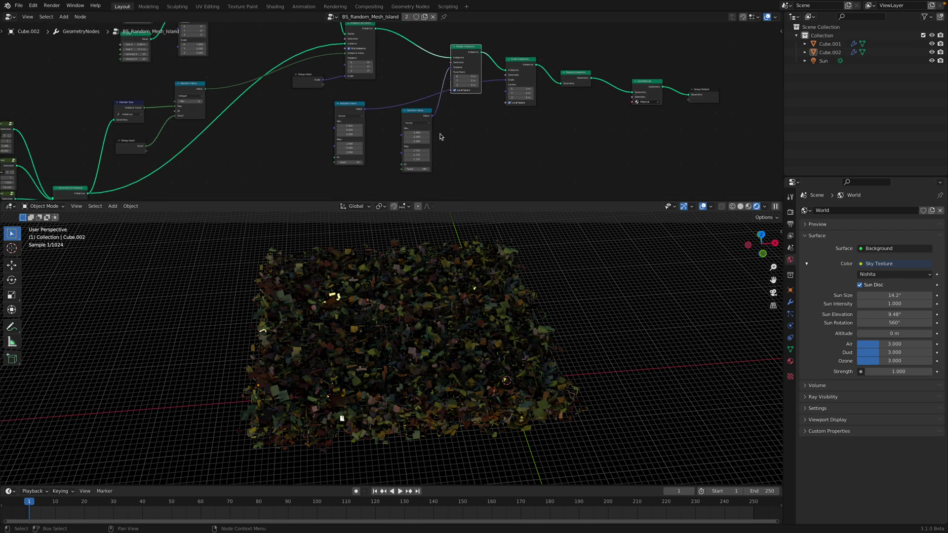
{"action": "left_click_drag", "start_coordinate": [462, 200], "coordinate": [470, 297]}
{"action": "middle_click_drag", "start_coordinate": [347, 172], "coordinate": [399, 227]}
{"action": "scroll", "coordinate": [425, 216], "scroll_direction": "down", "scroll_amount": 2}
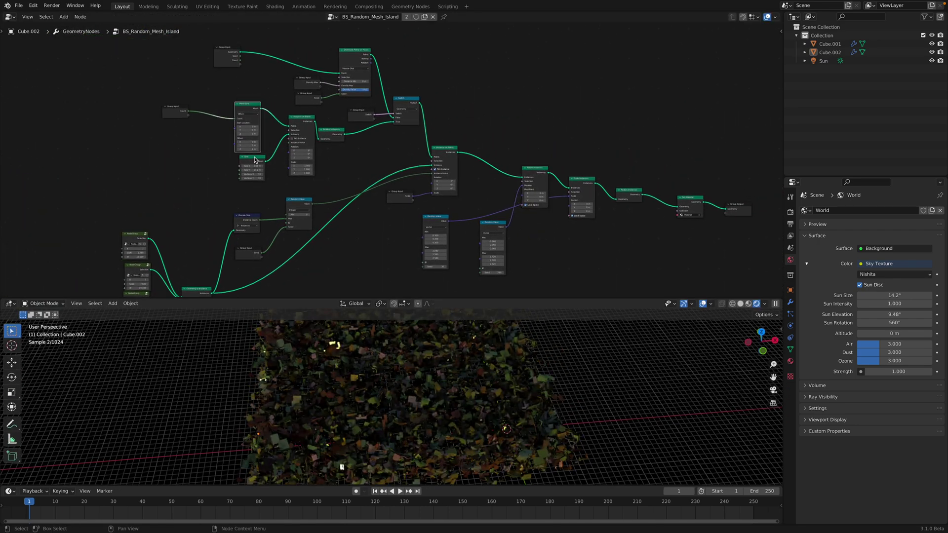
{"action": "scroll", "coordinate": [290, 110], "scroll_direction": "up", "scroll_amount": 3}
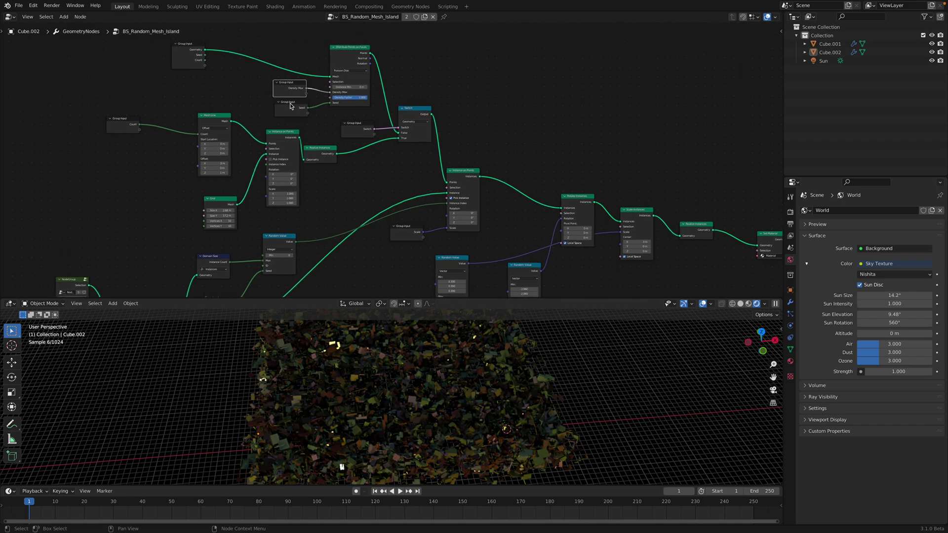
{"action": "scroll", "coordinate": [402, 95], "scroll_direction": "down", "scroll_amount": 2}
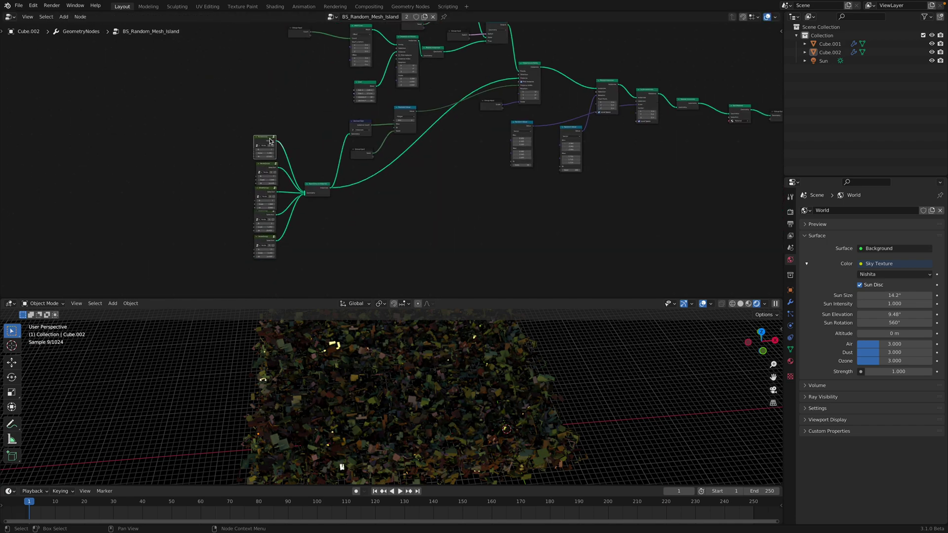
Open the first NodeGroup for editing and reposition its Mesh Island and Equal nodes for readability
{"action": "key", "text": "Tab"}
{"action": "scroll", "coordinate": [286, 215], "scroll_direction": "up", "scroll_amount": 3}
{"action": "left_click_drag", "start_coordinate": [289, 95], "coordinate": [276, 106]}
{"action": "scroll", "coordinate": [279, 115], "scroll_direction": "up", "scroll_amount": 1}
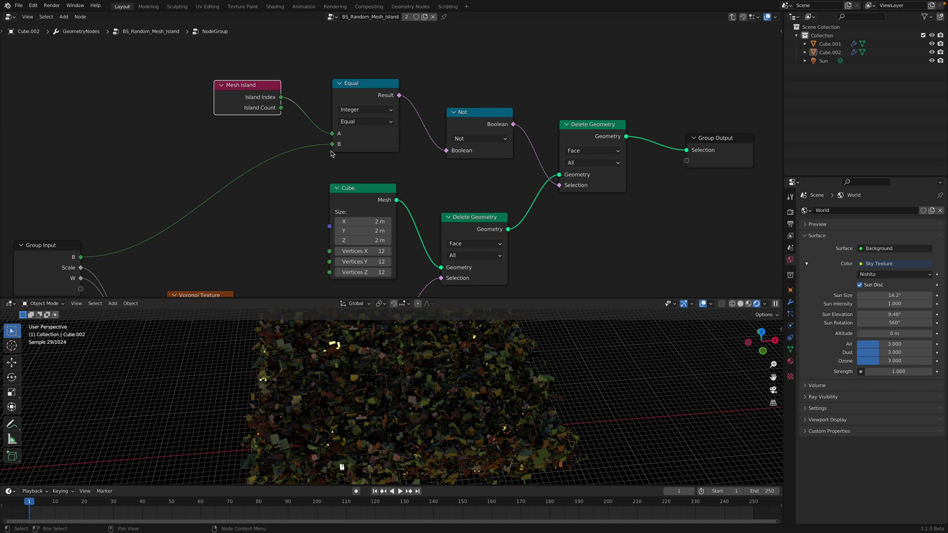
{"action": "left_click_drag", "start_coordinate": [242, 82], "coordinate": [236, 83]}
{"action": "middle_click_drag", "start_coordinate": [252, 104], "coordinate": [235, 84]}
{"action": "left_click_drag", "start_coordinate": [339, 72], "coordinate": [329, 73]}
{"action": "left_click_drag", "start_coordinate": [235, 78], "coordinate": [233, 81]}
{"action": "left_click_drag", "start_coordinate": [318, 78], "coordinate": [335, 84]}
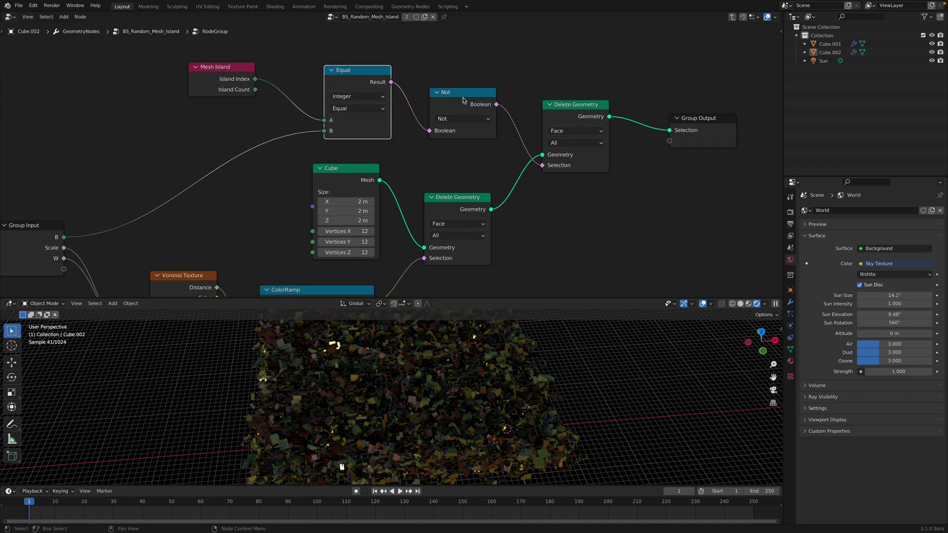
Review the Not and final Delete Geometry nodes, and shift the Cube and its Delete Geometry node slightly right
{"action": "left_click", "coordinate": [463, 100]}
{"action": "scroll", "coordinate": [362, 76], "scroll_direction": "down", "scroll_amount": 2}
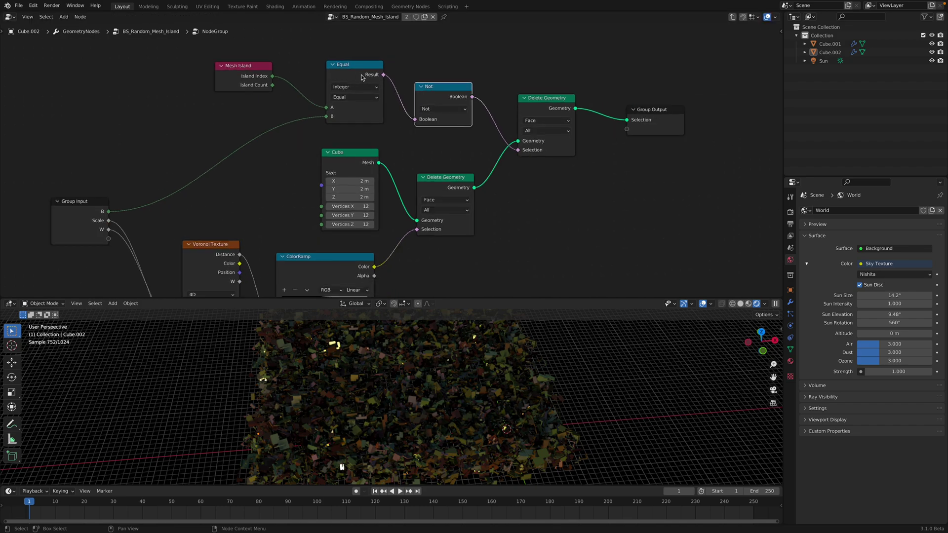
{"action": "left_click", "coordinate": [533, 105]}
{"action": "middle_click_drag", "start_coordinate": [358, 94], "coordinate": [363, 85]}
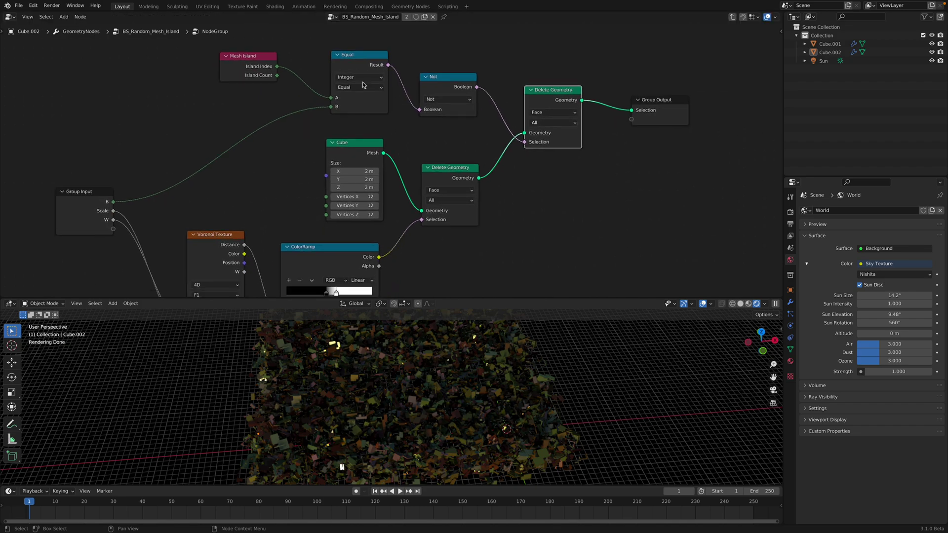
{"action": "middle_click_drag", "start_coordinate": [476, 110], "coordinate": [481, 84]}
{"action": "left_click_drag", "start_coordinate": [365, 121], "coordinate": [373, 119]}
{"action": "left_click_drag", "start_coordinate": [432, 144], "coordinate": [441, 143]}
{"action": "left_click", "coordinate": [442, 143]}
{"action": "middle_click_drag", "start_coordinate": [483, 147], "coordinate": [486, 130]}
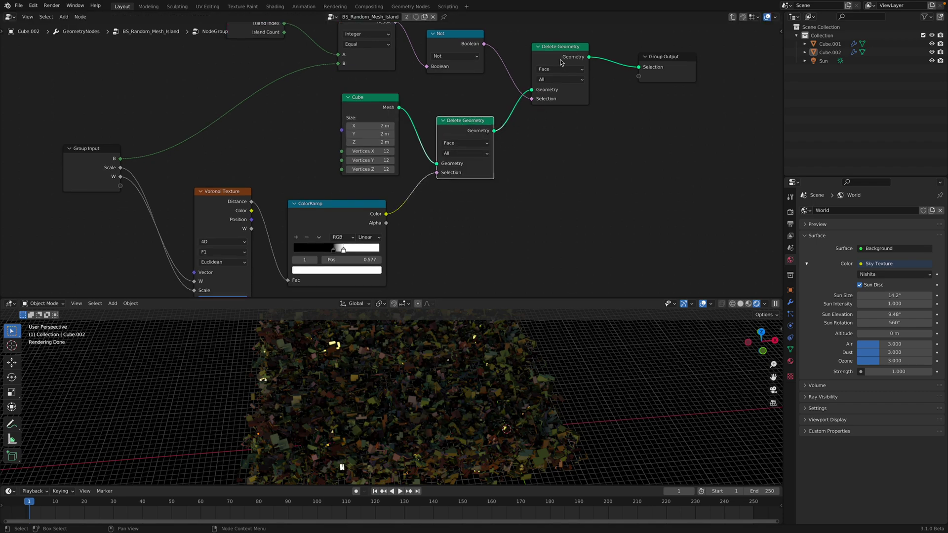
Return from the NodeGroup to the BS_Random_Mesh_Island tree and enlarge the 3D viewport to view the instanced grid
{"action": "key", "text": "Tab"}
{"action": "scroll", "coordinate": [372, 203], "scroll_direction": "down", "scroll_amount": 3}
{"action": "middle_click_drag", "start_coordinate": [369, 213], "coordinate": [390, 197]}
{"action": "middle_click_drag", "start_coordinate": [468, 354], "coordinate": [455, 355]}
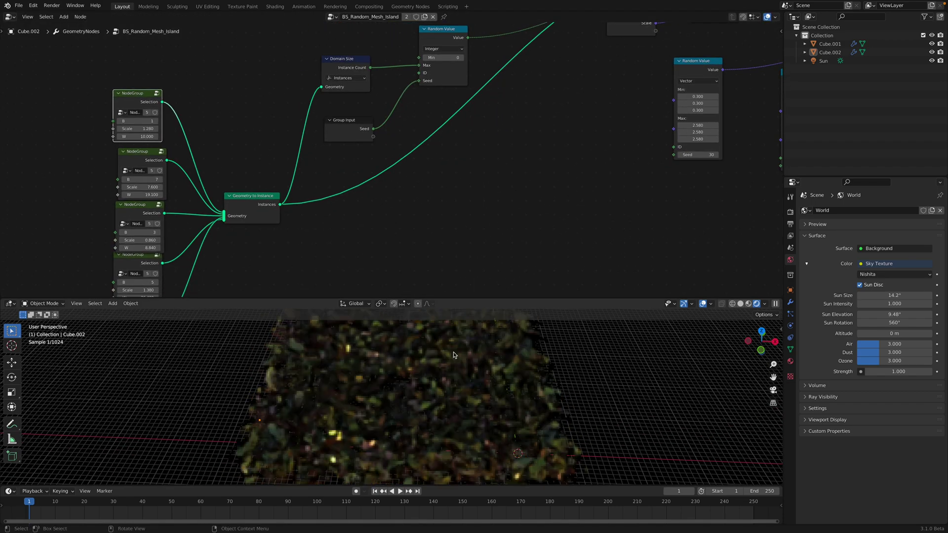
{"action": "left_click_drag", "start_coordinate": [498, 299], "coordinate": [503, 216]}
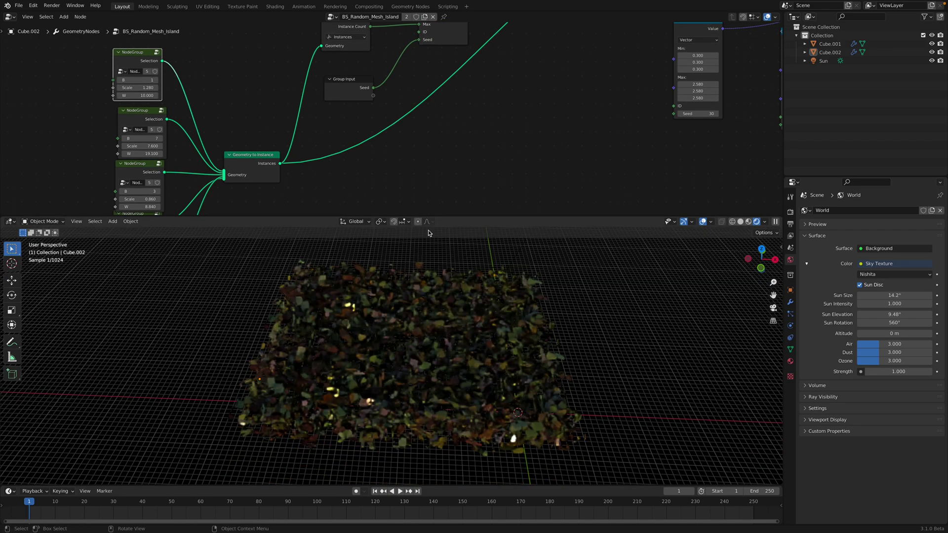
Enlarge the node editor again and nudge the first NodeGroup slightly up and Geometry to Instance slightly left
{"action": "scroll", "coordinate": [313, 127], "scroll_direction": "down", "scroll_amount": 3}
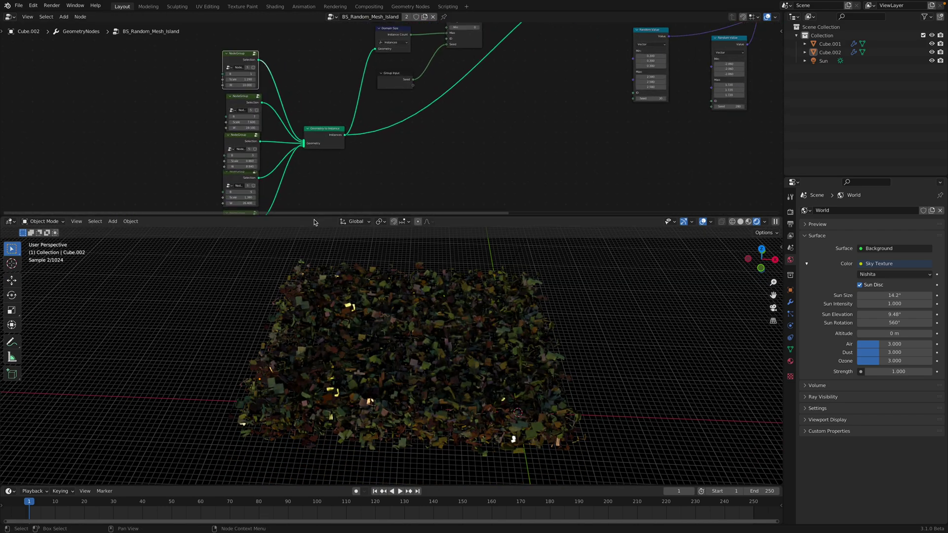
{"action": "left_click_drag", "start_coordinate": [313, 218], "coordinate": [301, 304]}
{"action": "scroll", "coordinate": [296, 167], "scroll_direction": "up", "scroll_amount": 2}
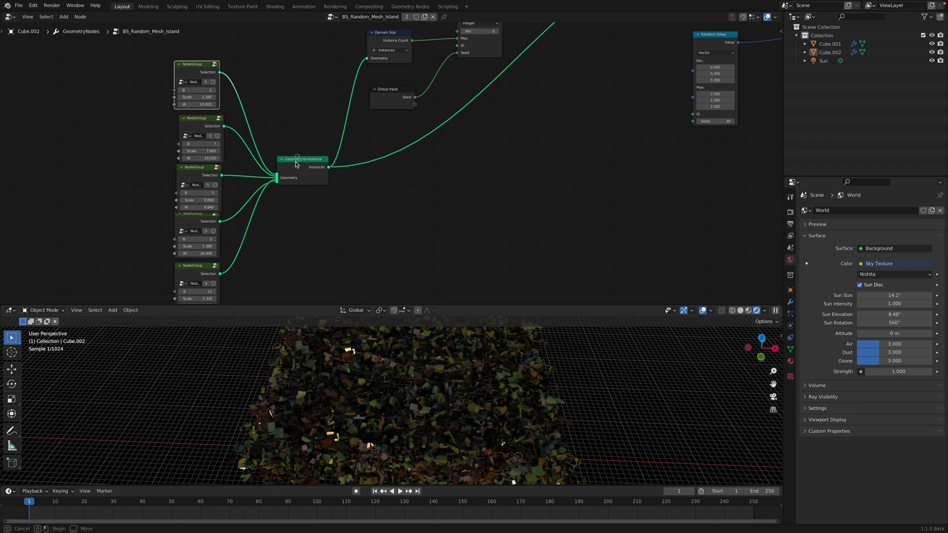
{"action": "left_click_drag", "start_coordinate": [296, 162], "coordinate": [296, 165]}
{"action": "left_click_drag", "start_coordinate": [297, 161], "coordinate": [294, 159]}
{"action": "left_click_drag", "start_coordinate": [198, 70], "coordinate": [200, 67]}
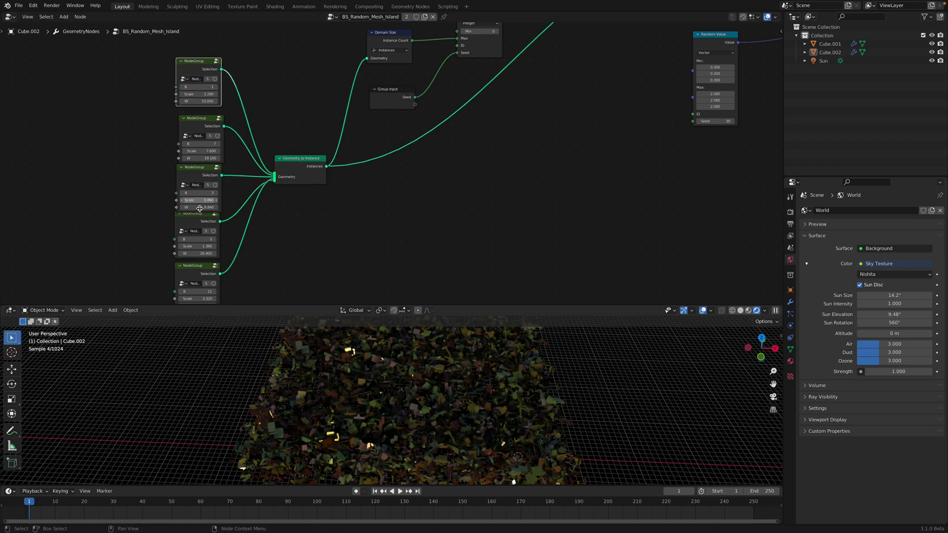
{"action": "middle_click_drag", "start_coordinate": [199, 208], "coordinate": [190, 194]}
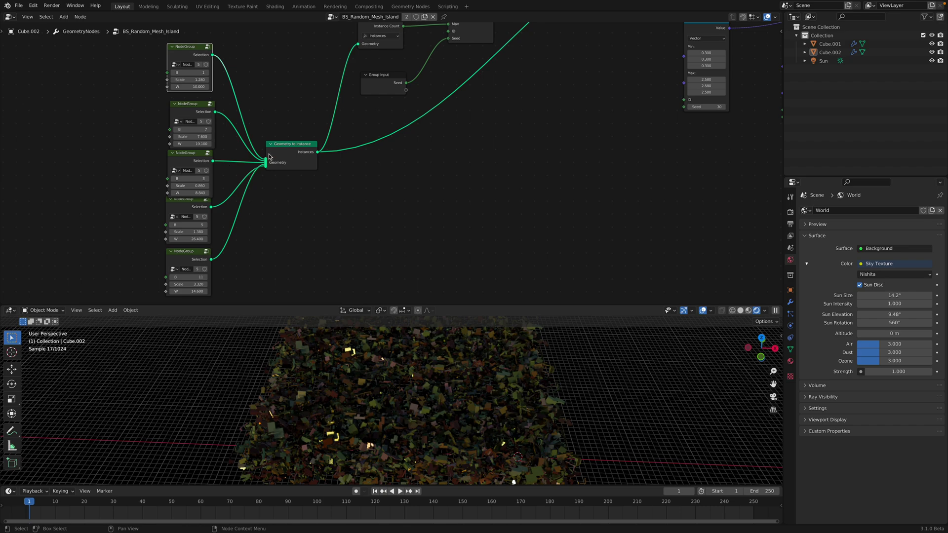
{"action": "left_click_drag", "start_coordinate": [270, 154], "coordinate": [262, 149]}
Reposition the Geometry to Instance node slightly lower and move the first three NodeGroup nodes slightly up and left to space them out
{"action": "scroll", "coordinate": [209, 232], "scroll_direction": "down", "scroll_amount": 3}
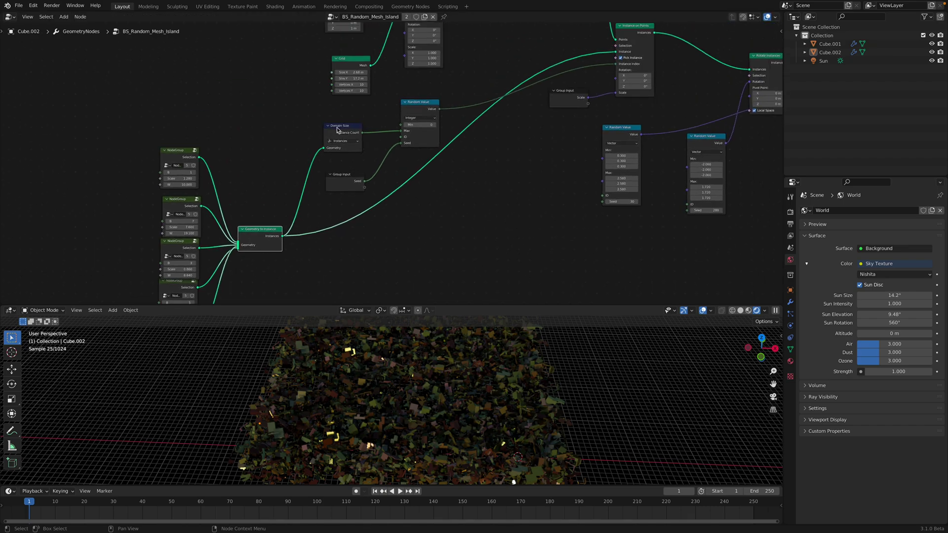
{"action": "middle_click_drag", "start_coordinate": [243, 176], "coordinate": [296, 177]}
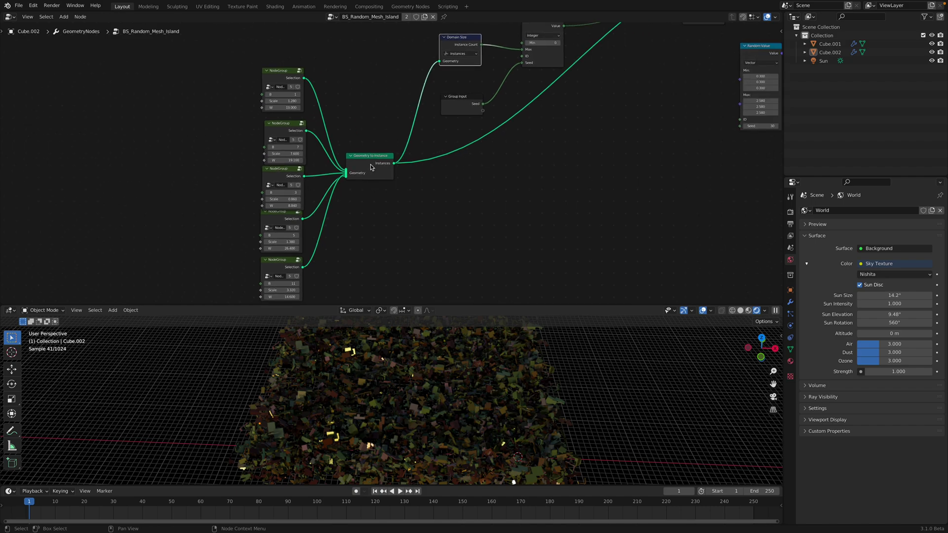
{"action": "left_click_drag", "start_coordinate": [371, 168], "coordinate": [367, 182]}
{"action": "left_click_drag", "start_coordinate": [283, 74], "coordinate": [281, 67]}
{"action": "left_click_drag", "start_coordinate": [276, 125], "coordinate": [270, 120]}
{"action": "left_click_drag", "start_coordinate": [272, 169], "coordinate": [258, 165]}
{"action": "middle_click_drag", "start_coordinate": [347, 157], "coordinate": [313, 172]}
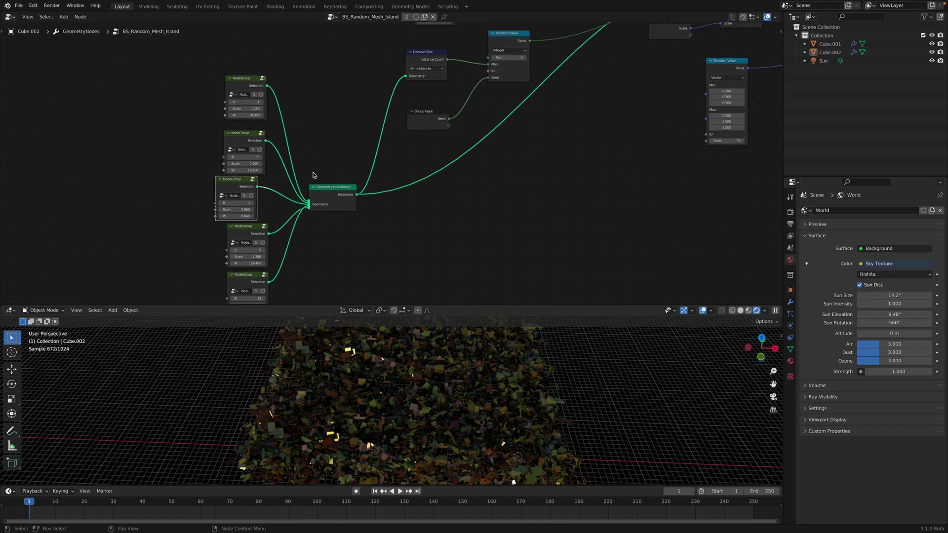
Review the Domain Size node and move the Seed Group Input up and right, closer to the integer Random Value node
{"action": "middle_click_drag", "start_coordinate": [406, 114], "coordinate": [340, 218]}
{"action": "left_click", "coordinate": [357, 157]}
{"action": "middle_click_drag", "start_coordinate": [372, 160], "coordinate": [373, 171]}
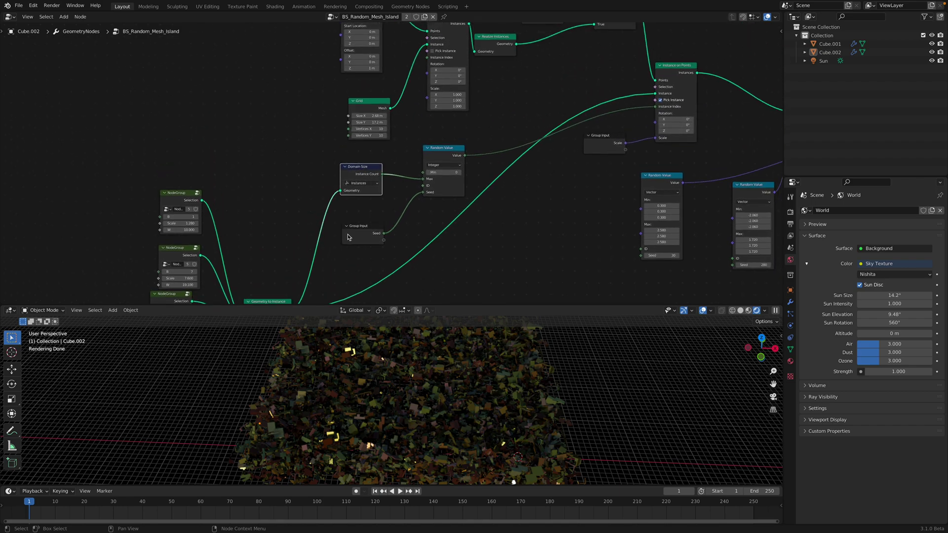
{"action": "left_click_drag", "start_coordinate": [348, 237], "coordinate": [360, 217]}
{"action": "middle_click_drag", "start_coordinate": [450, 148], "coordinate": [326, 227]}
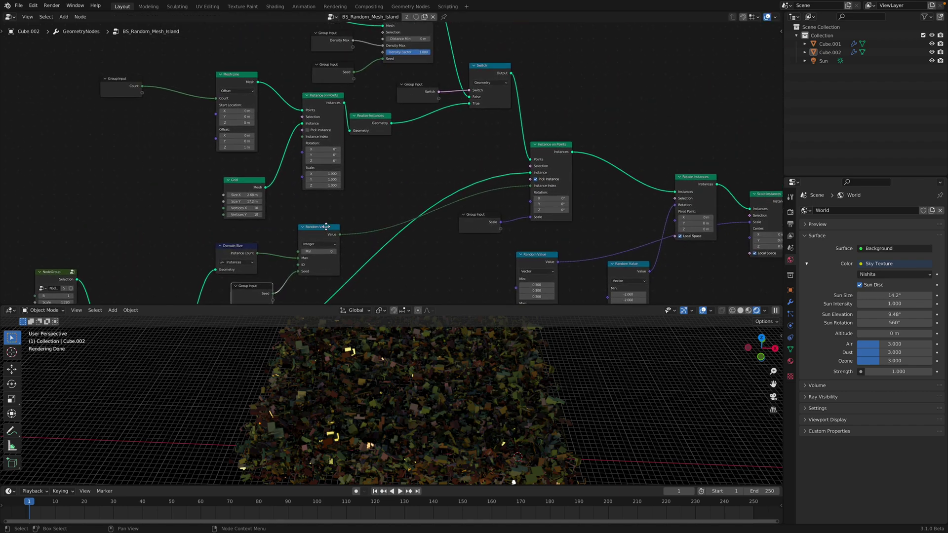
Reposition the Scale Group Input, second Instance on Points, Rotate Instances and Scale Instances nodes to space out the final chain
{"action": "scroll", "coordinate": [419, 218], "scroll_direction": "down", "scroll_amount": 2}
{"action": "middle_click_drag", "start_coordinate": [449, 217], "coordinate": [411, 206]}
{"action": "left_click_drag", "start_coordinate": [426, 205], "coordinate": [425, 210]}
{"action": "left_click_drag", "start_coordinate": [497, 149], "coordinate": [512, 139]}
{"action": "middle_click_drag", "start_coordinate": [600, 160], "coordinate": [578, 142]}
{"action": "left_click_drag", "start_coordinate": [593, 156], "coordinate": [595, 144]}
{"action": "left_click_drag", "start_coordinate": [654, 166], "coordinate": [657, 159]}
{"action": "left_click_drag", "start_coordinate": [597, 166], "coordinate": [586, 157]}
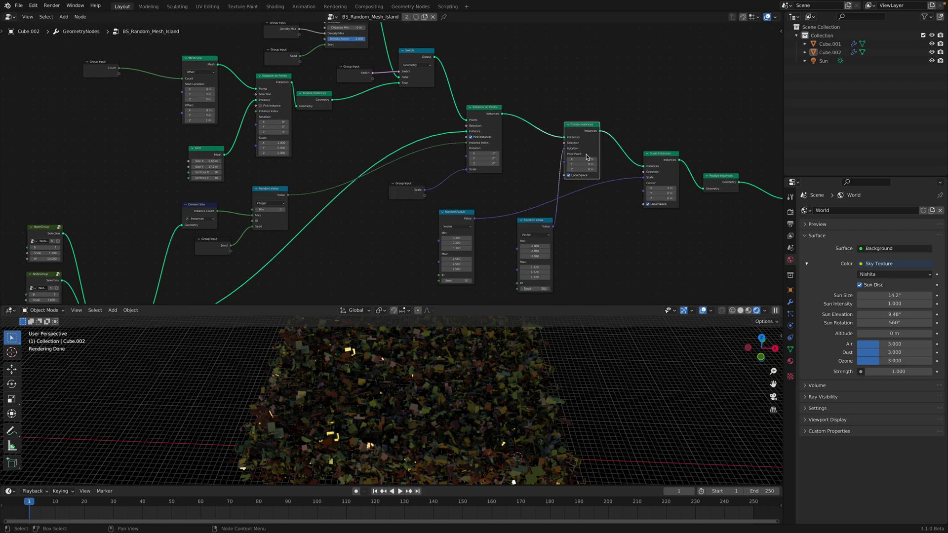
Enlarge the 3D viewport and inspect the randomly rotated and scaled instances from another angle
{"action": "middle_click_drag", "start_coordinate": [586, 157], "coordinate": [537, 95]}
{"action": "left_click_drag", "start_coordinate": [535, 304], "coordinate": [528, 155]}
{"action": "middle_click_drag", "start_coordinate": [498, 272], "coordinate": [567, 249]}
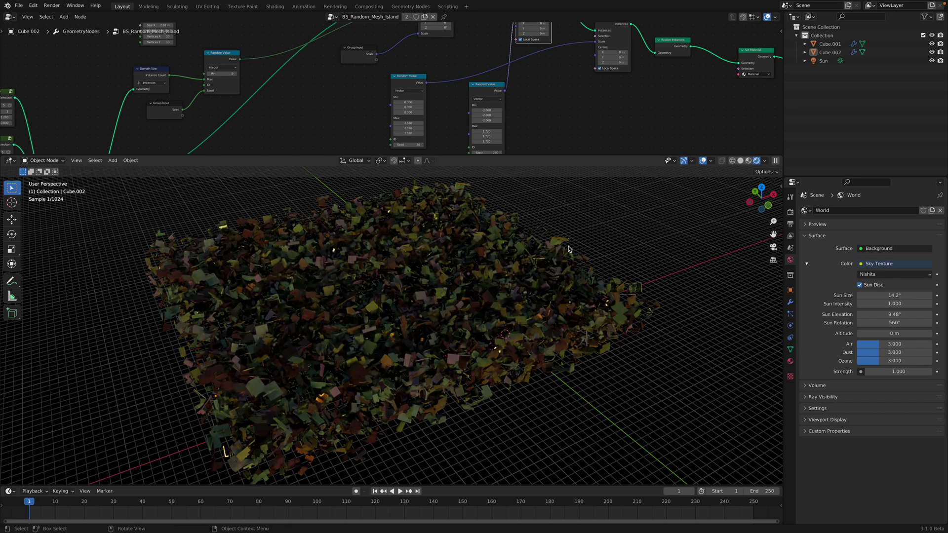